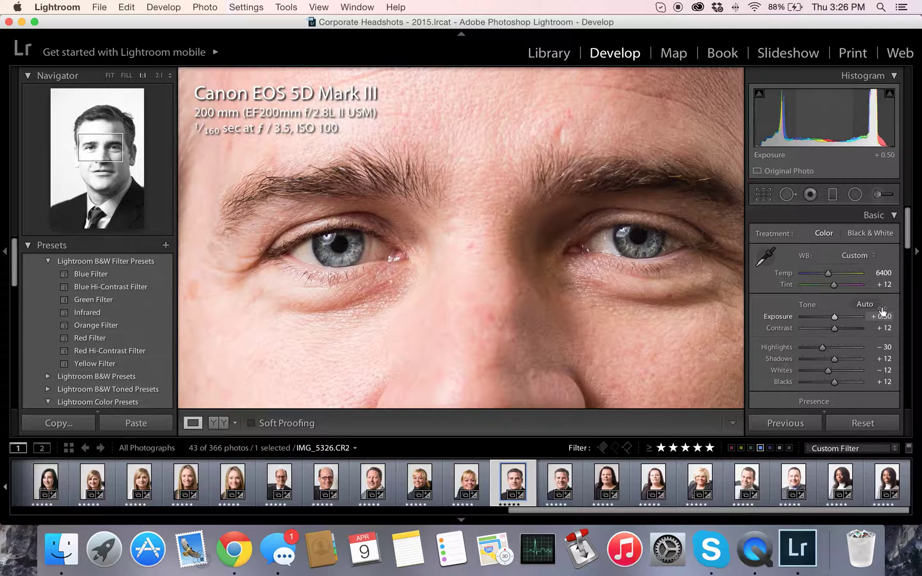
Step: Inspect the existing Adjustment Brush pins around the eyes and view the portrait at Fit, Fill and 1:1 zoom
click(878, 195)
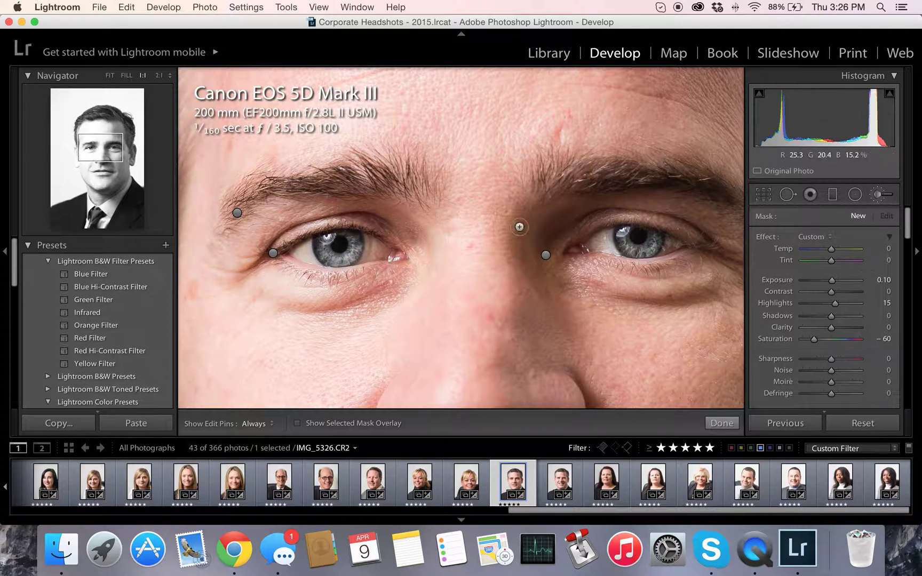
mouse_move(273, 254)
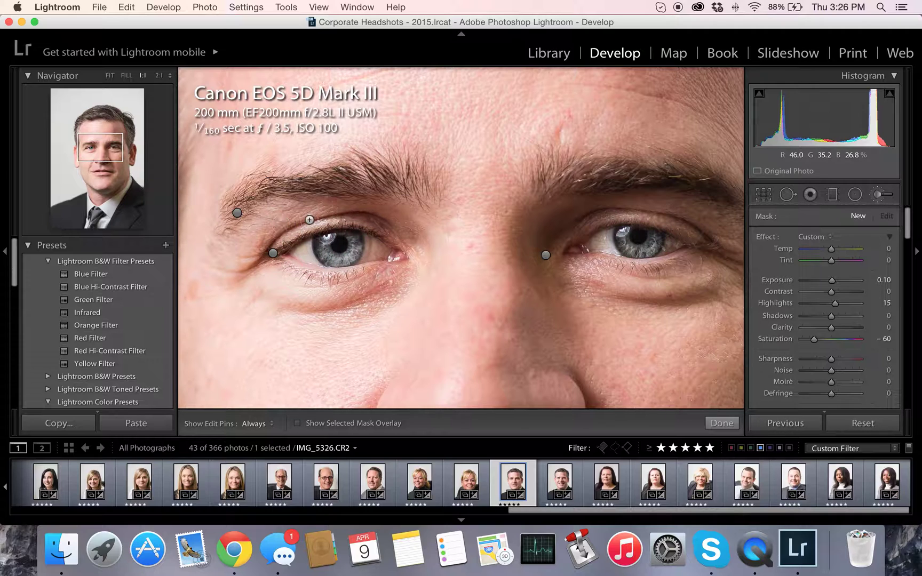
click(794, 199)
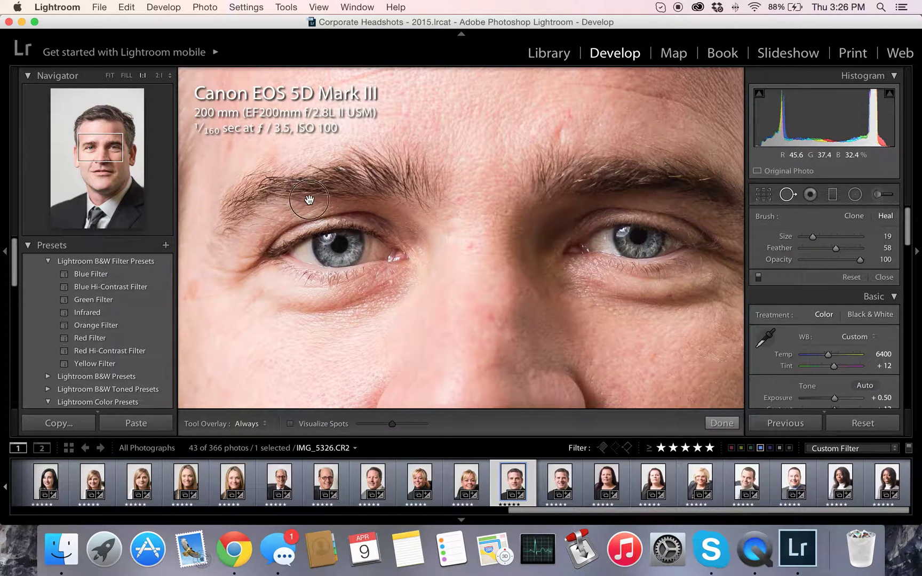
key(z)
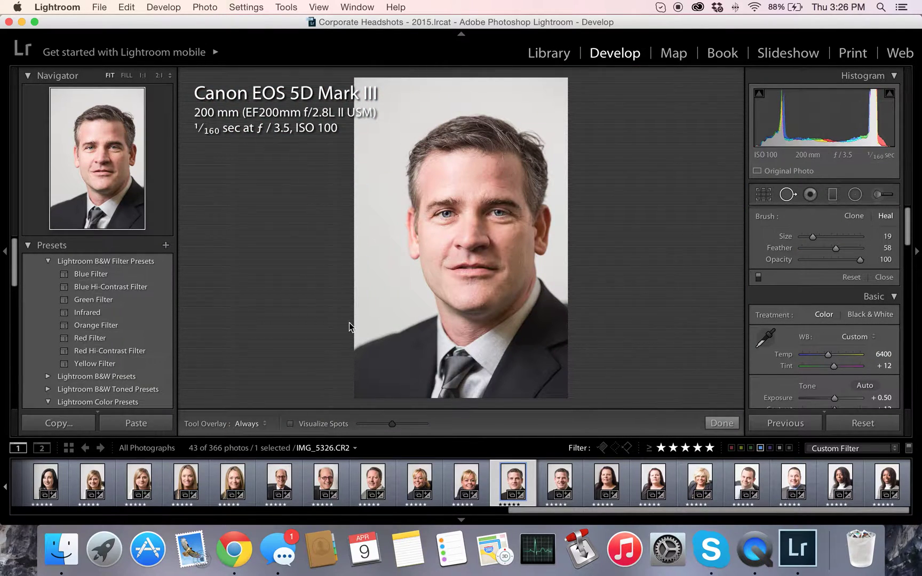
click(127, 75)
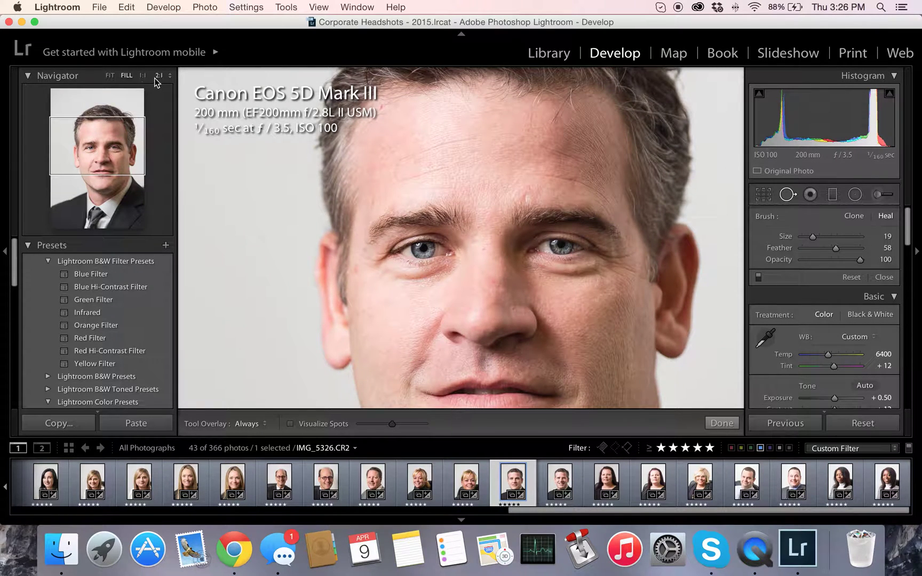
click(144, 76)
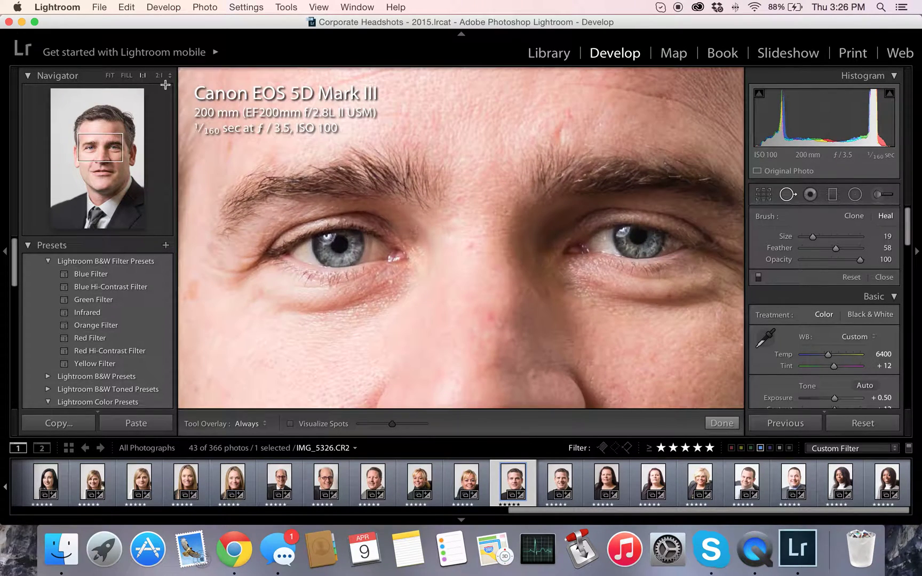
Step: Heal the blemish on the forehead above the subject's left eyebrow using Spot Removal at size 35
click(788, 194)
click(787, 194)
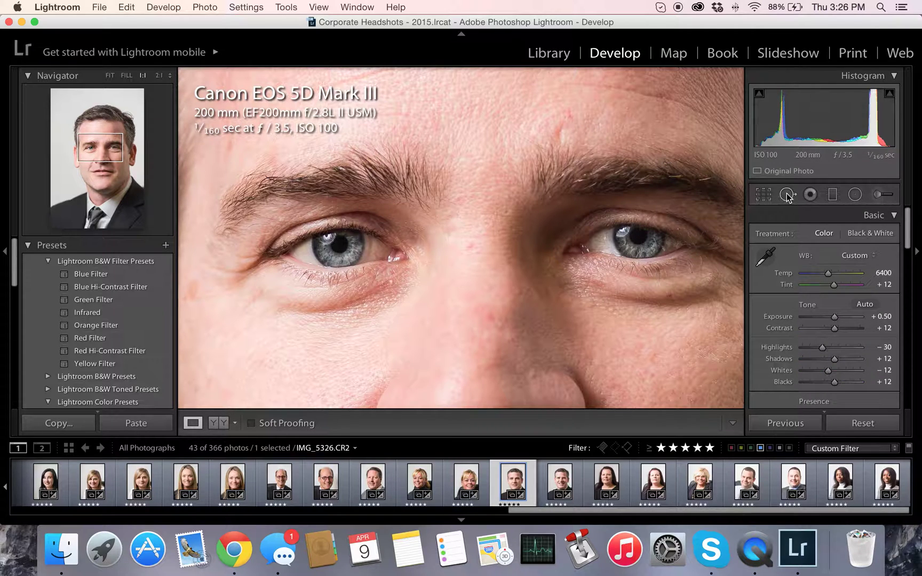
scroll(569, 130, up, 8)
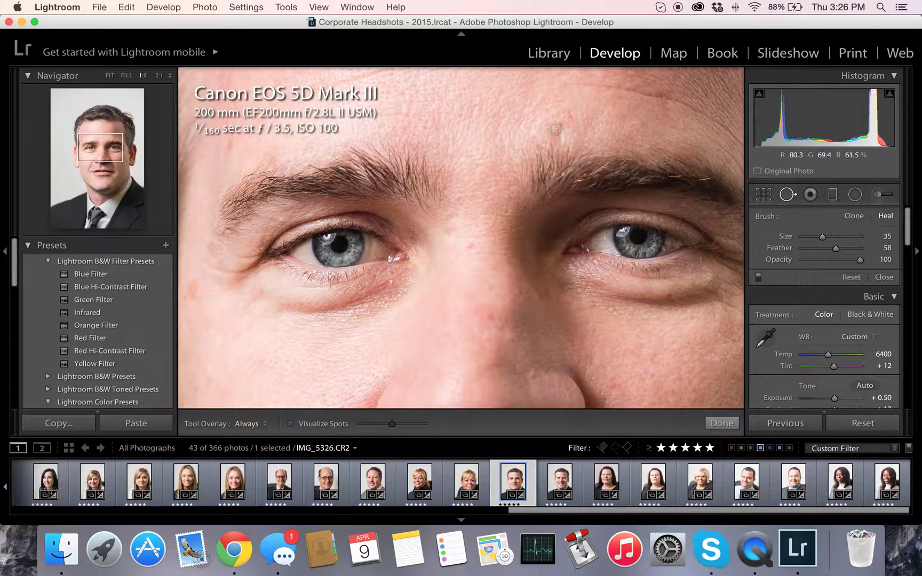
drag(562, 136, 566, 128)
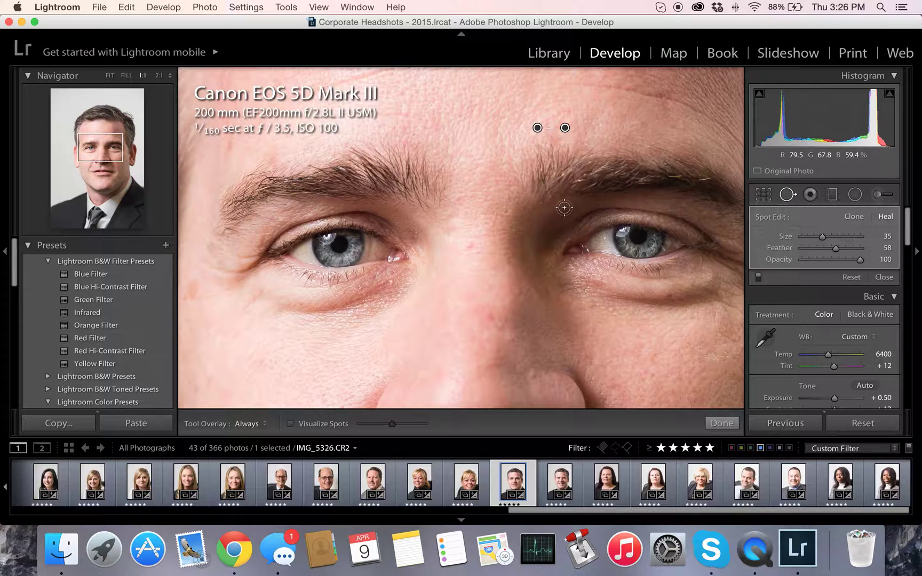
click(724, 428)
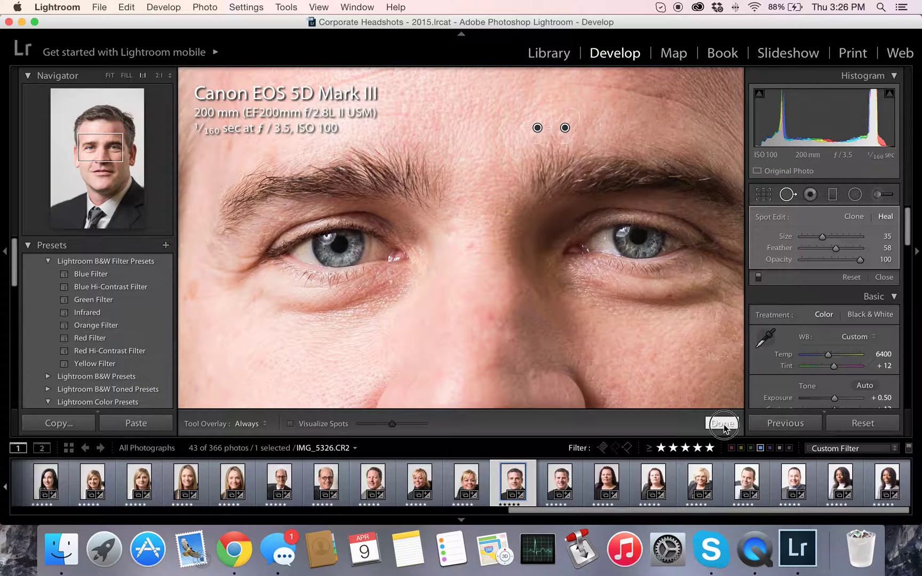
Step: Heal three red spots on the nose, on the bridge, midway down and on its lower shaded side, at size 35
click(787, 195)
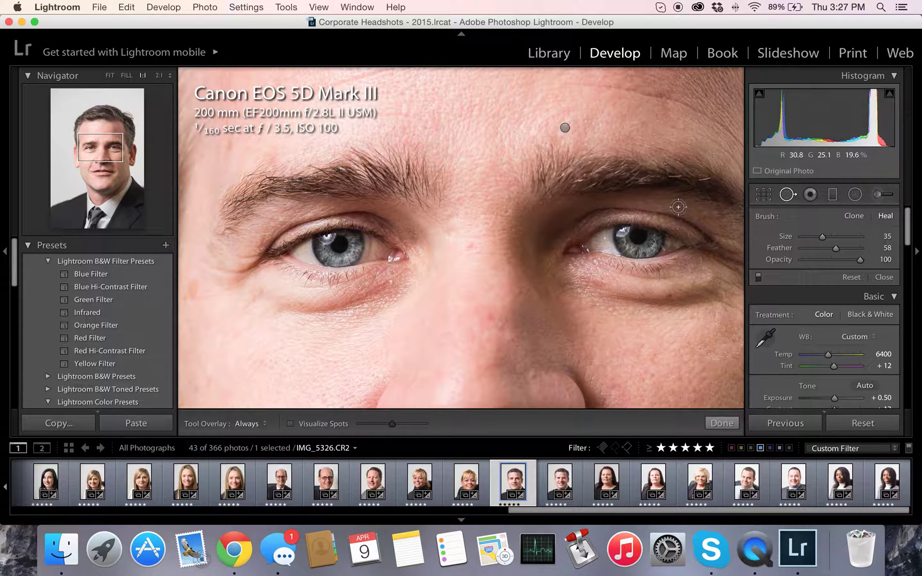
click(471, 244)
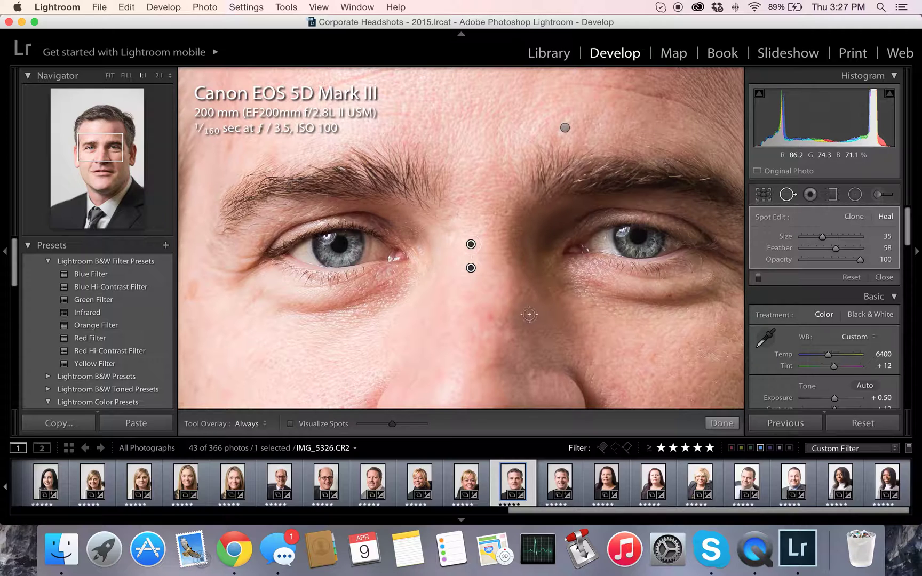
click(481, 310)
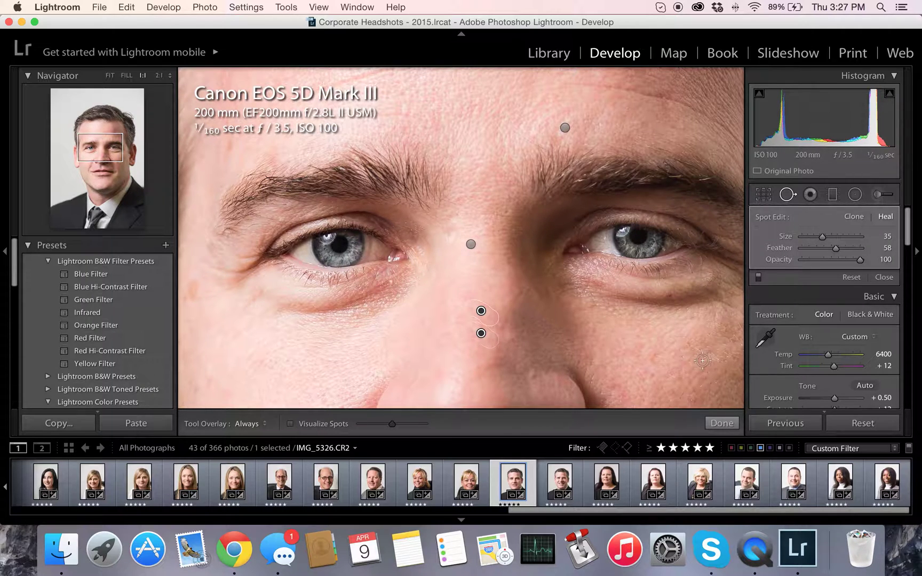
click(517, 342)
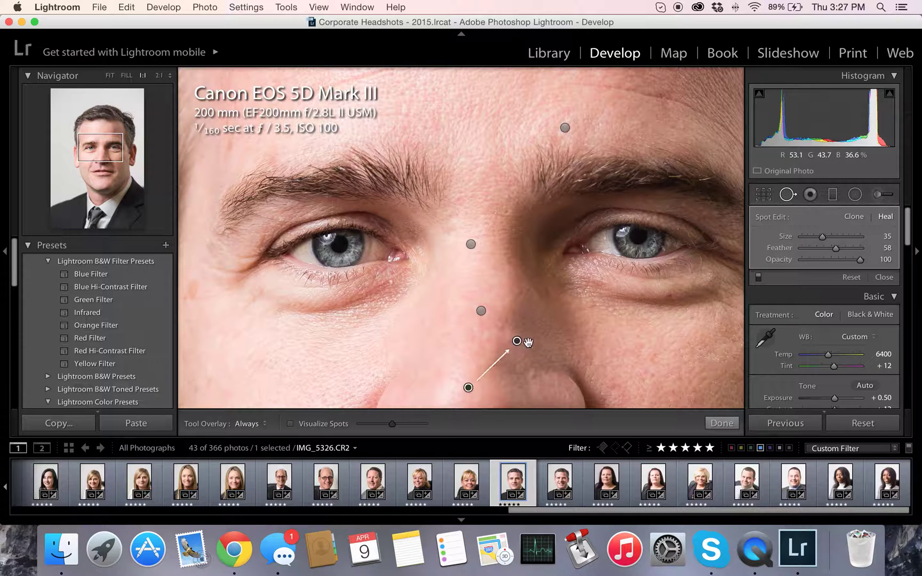
click(721, 423)
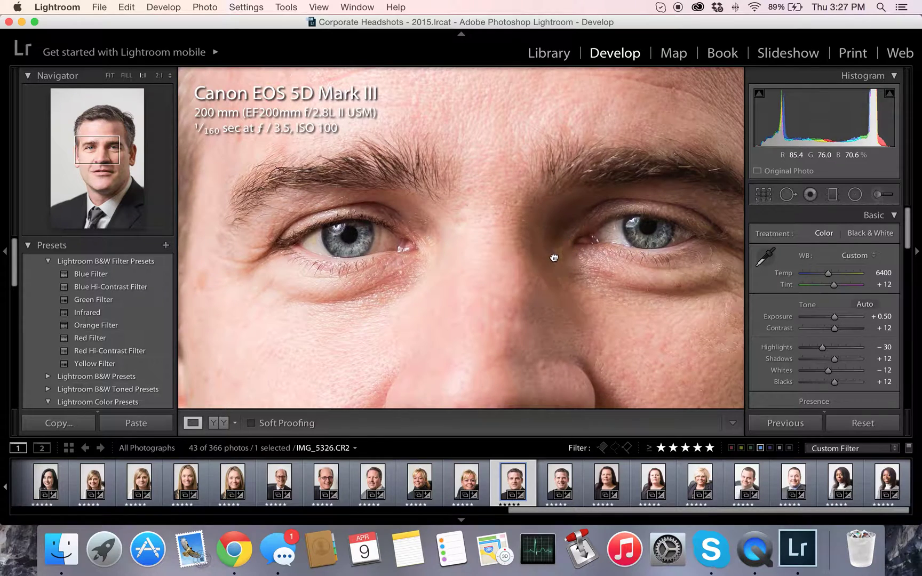
Step: Heal the spot high on the nose bridge beside the inner end of the subject's left eyebrow
click(787, 194)
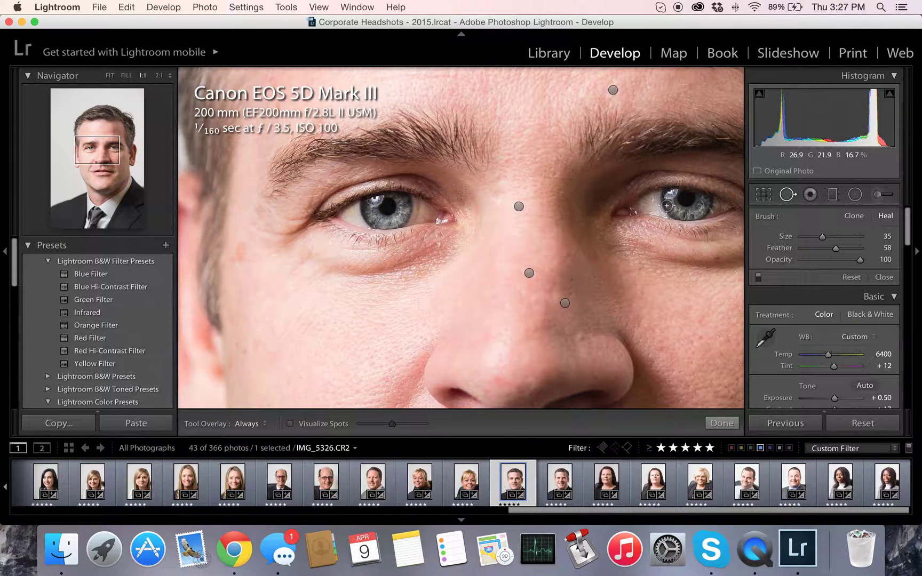
click(553, 174)
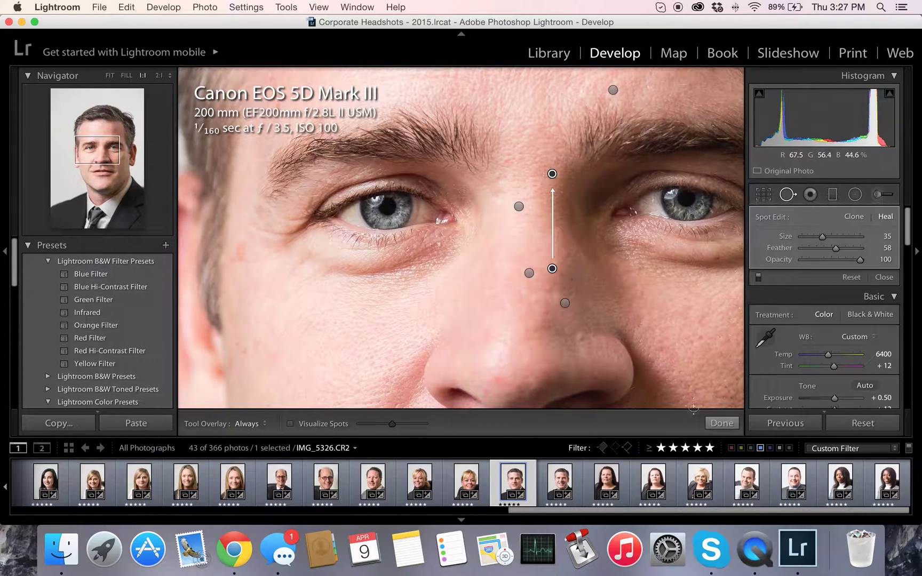
click(723, 424)
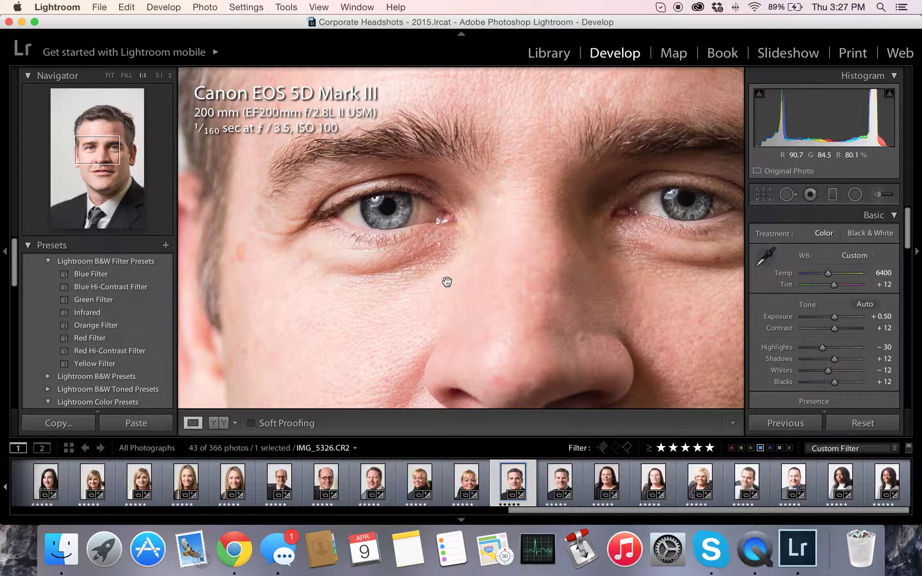
Step: Move the sample source of the upper nose bridge heal to the skin between the eyebrows
click(788, 194)
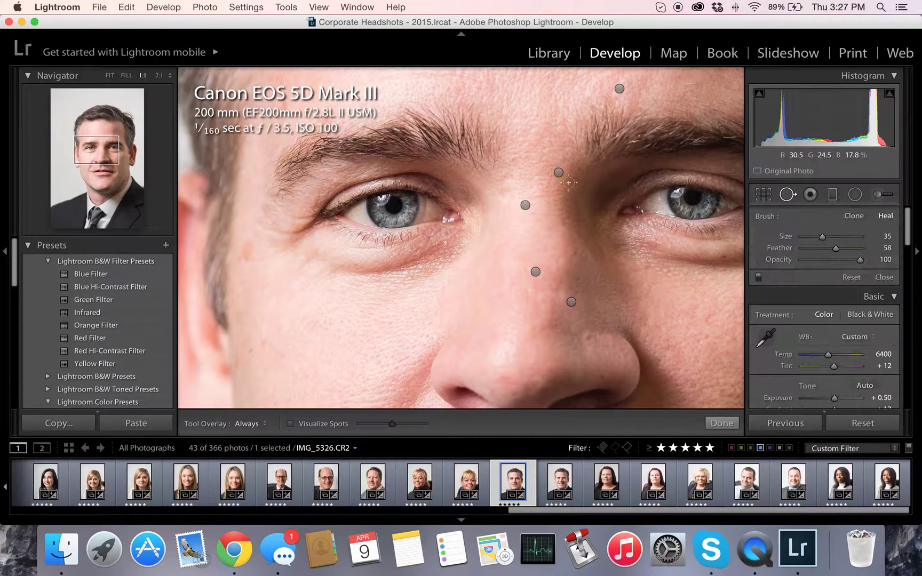
click(559, 173)
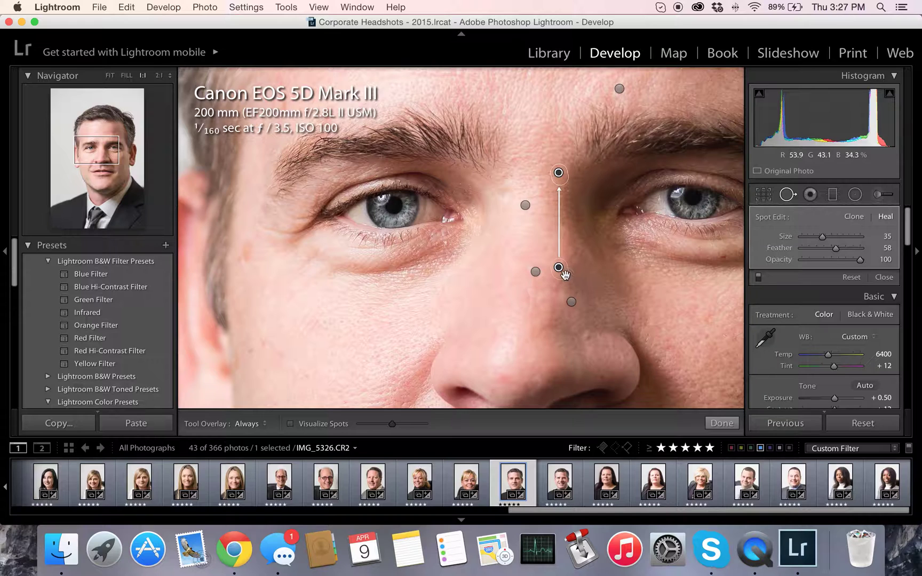
drag(559, 269, 533, 162)
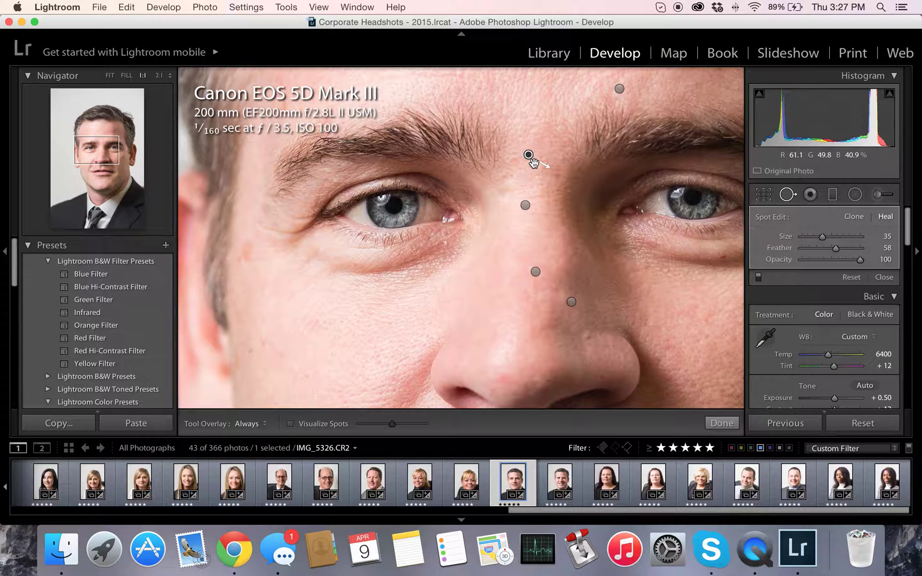
click(722, 423)
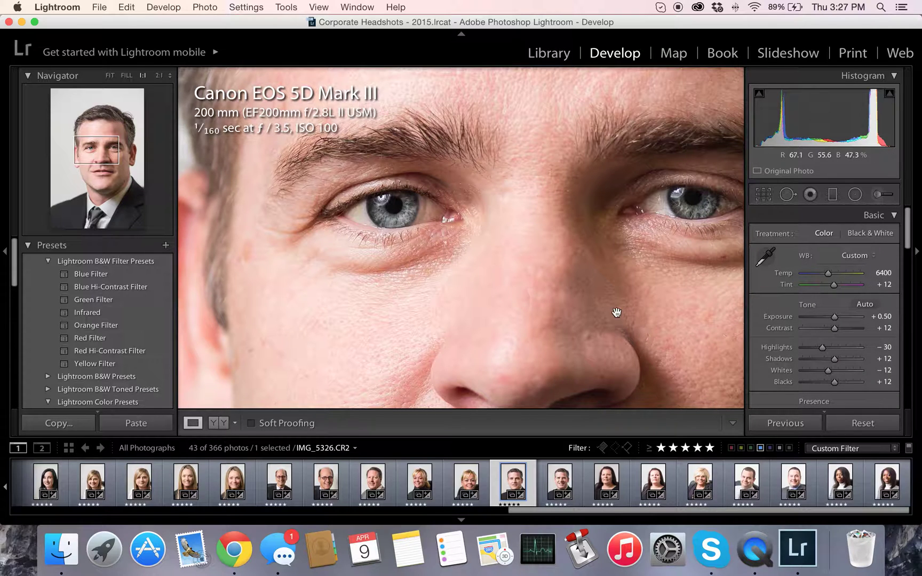
Step: Heal short strokes over the marks on the subject's right temple and on the cheek beside the ear at size 35
click(788, 194)
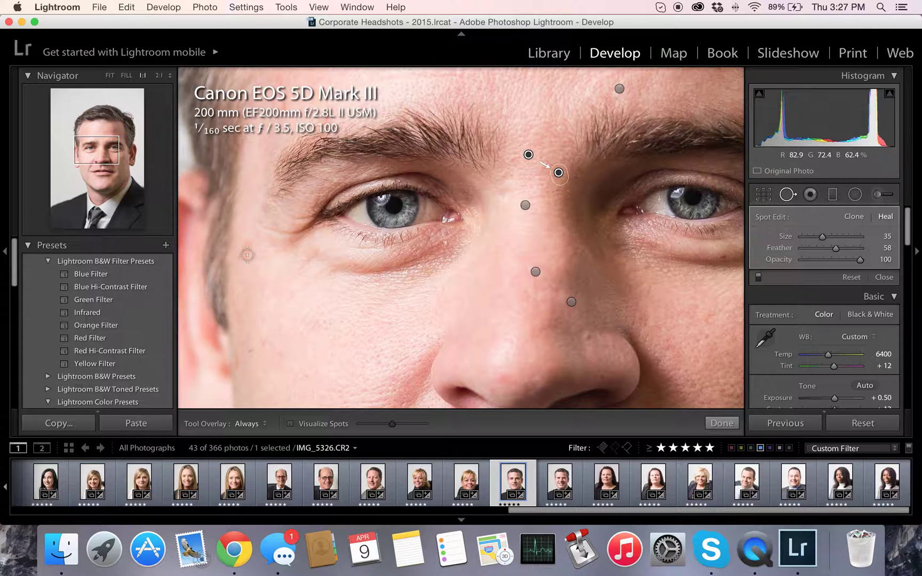
scroll(277, 245, down, 3)
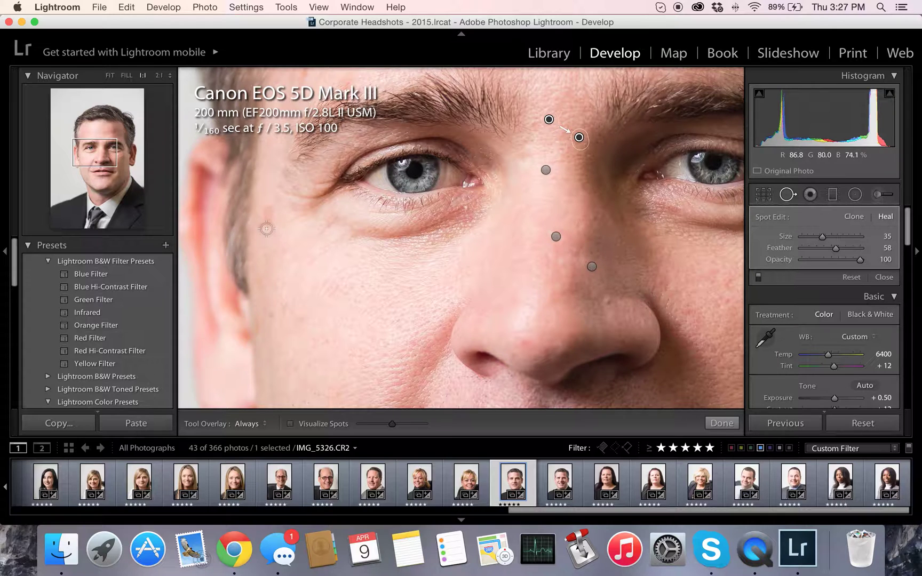
drag(267, 207, 266, 222)
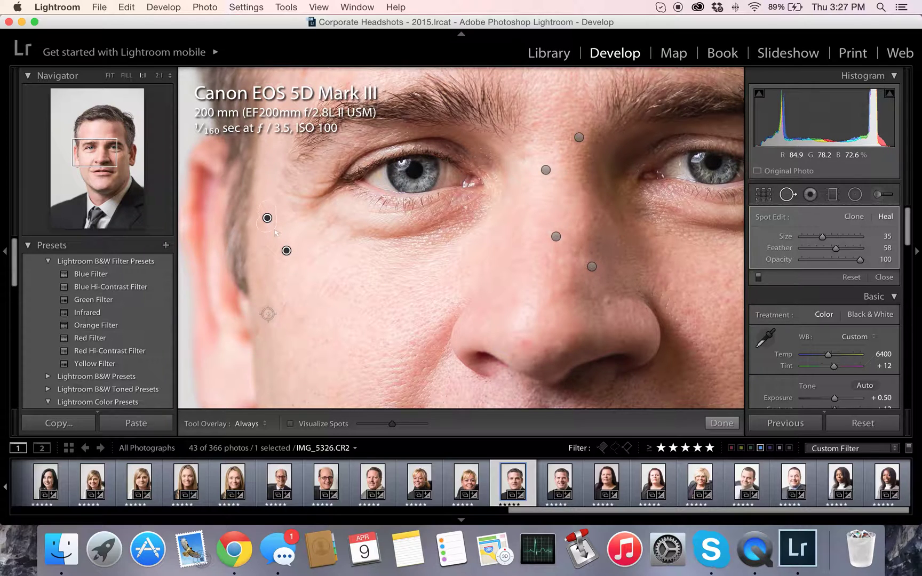
drag(264, 307, 281, 305)
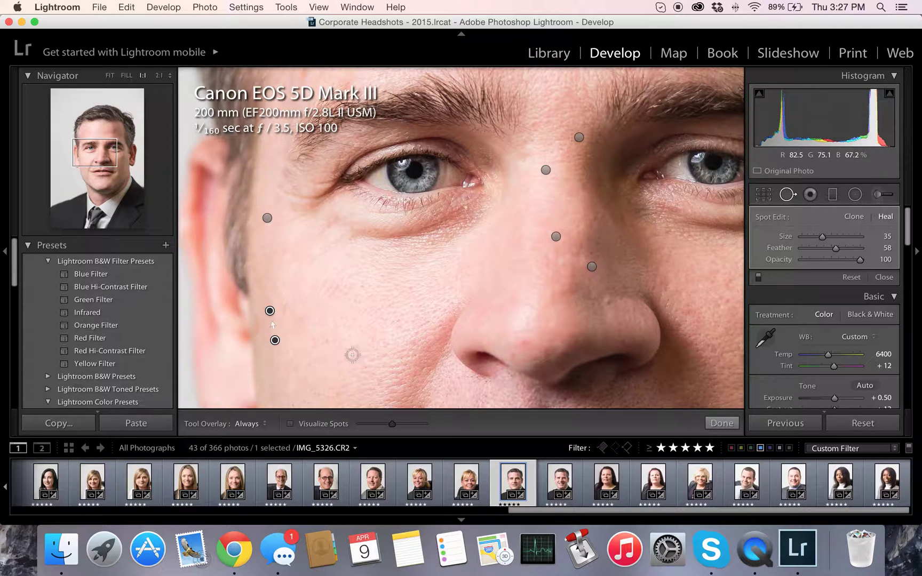
click(716, 423)
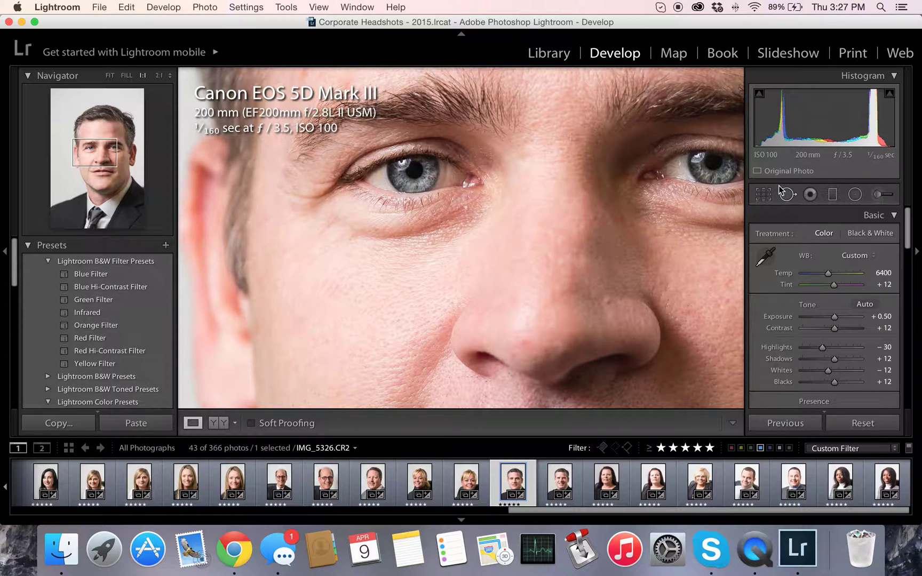
Step: Heal two small spots next to the temple hairline using a smaller spot size of 14
click(794, 195)
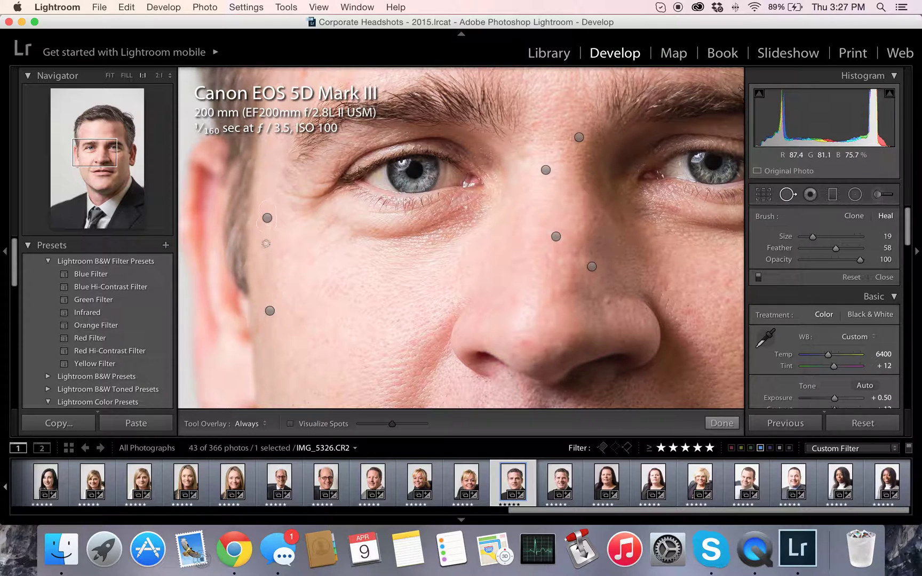
click(255, 226)
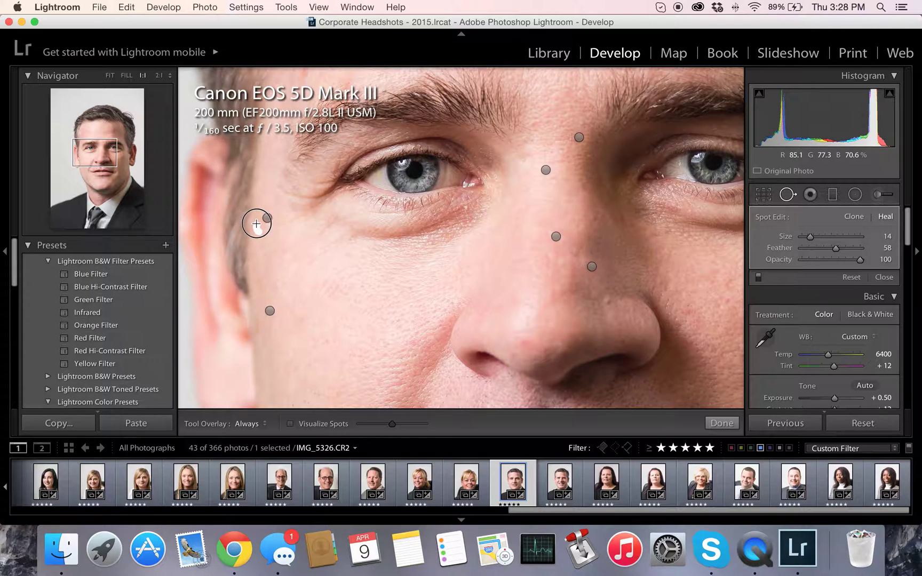
click(262, 245)
click(728, 423)
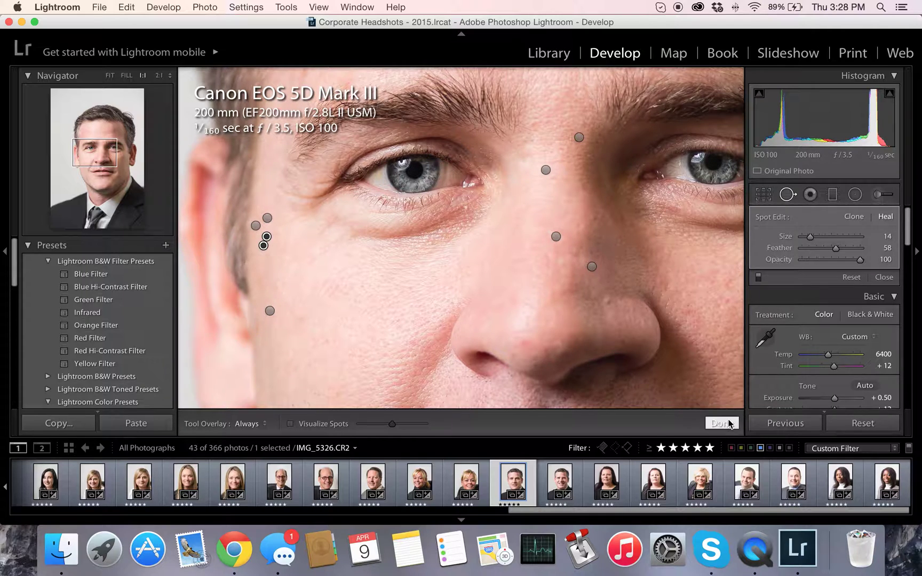
Step: Heal a short stroke along the crease beneath the subject's left eye at size 19
click(571, 187)
drag(571, 187, 391, 263)
drag(603, 243, 558, 133)
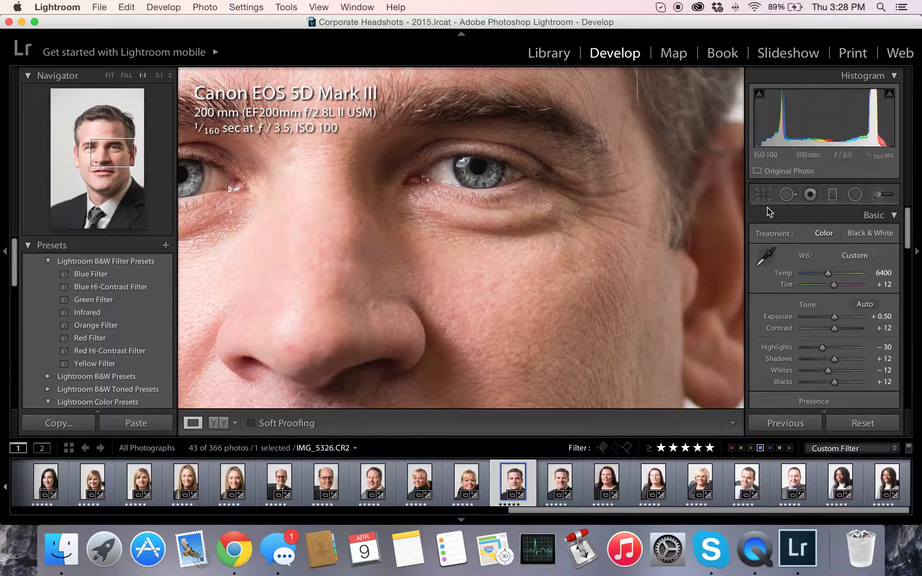
click(787, 194)
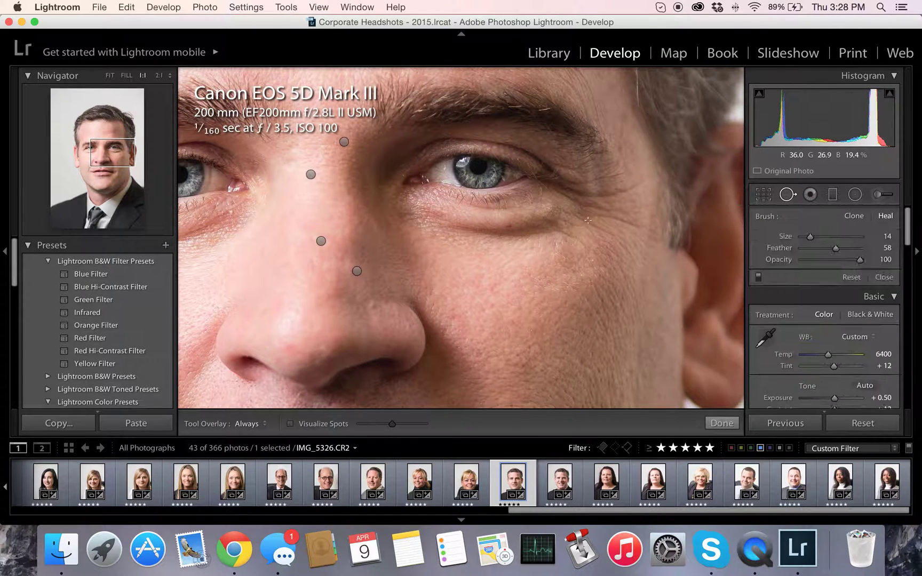
click(505, 226)
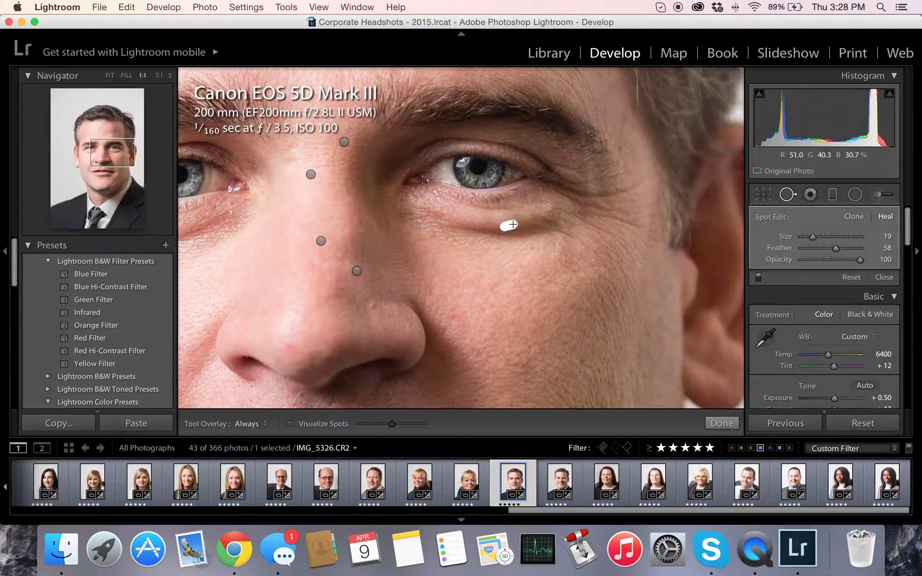
click(723, 422)
Step: Heal the spot below the inner corner of the subject's left eye at size 19
drag(422, 262, 550, 241)
click(787, 194)
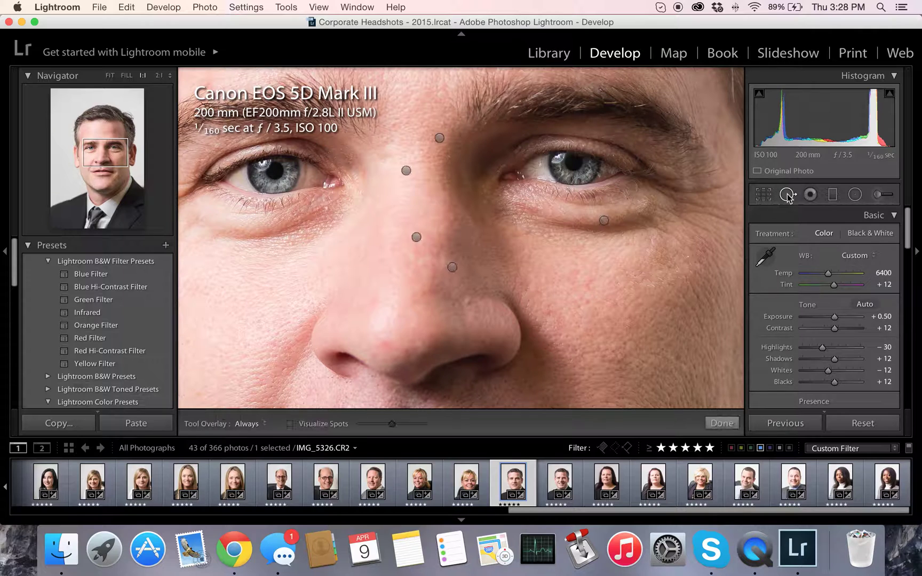
click(520, 205)
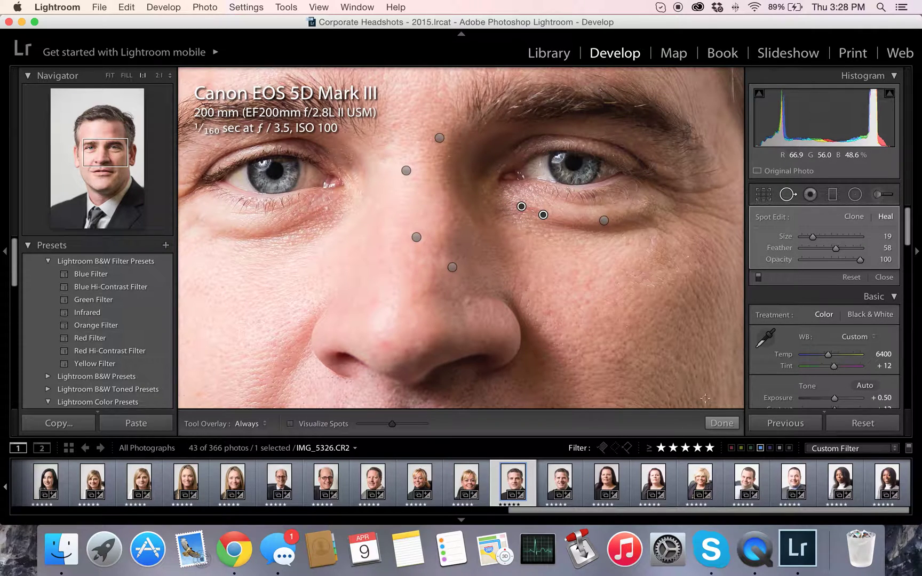
Step: Heal the whole area beneath the subject's left eye at size 75 and opacity 45, sampling from the cheek below
click(722, 423)
drag(398, 272, 459, 255)
mouse_move(645, 237)
mouse_down()
mouse_move(562, 231)
mouse_move(610, 247)
mouse_move(617, 241)
mouse_move(599, 253)
mouse_up()
click(788, 195)
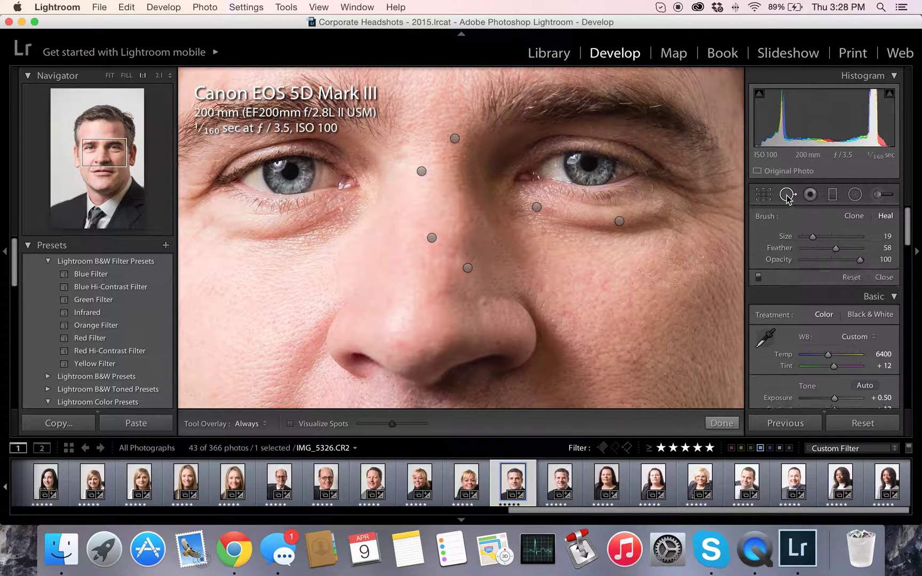
click(826, 262)
scroll(573, 226, up, 10)
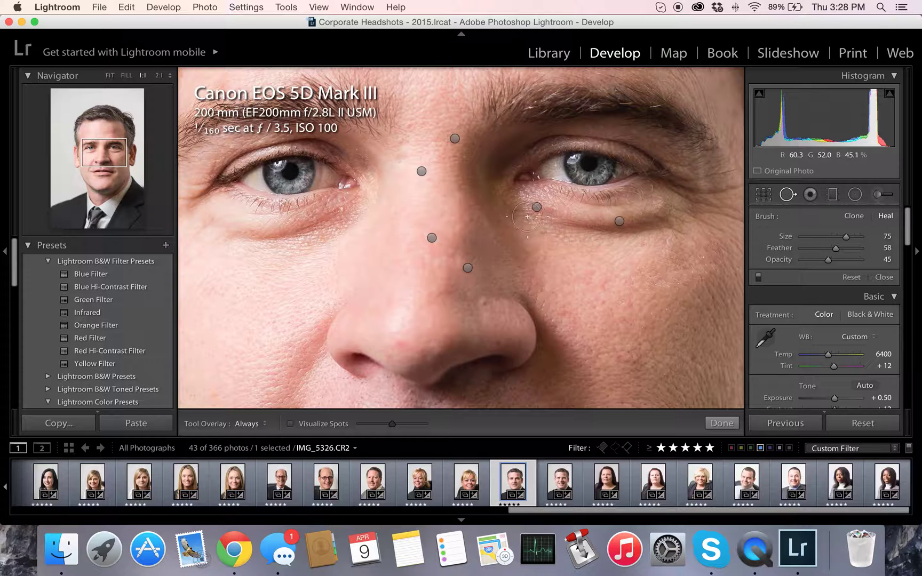
mouse_move(525, 209)
mouse_down()
mouse_move(615, 236)
mouse_move(674, 220)
mouse_up()
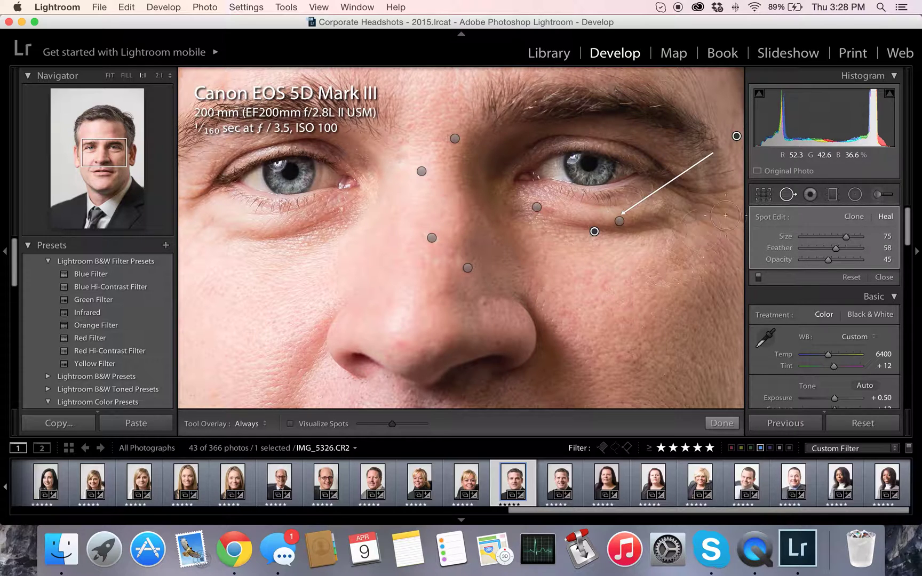
mouse_move(729, 143)
mouse_down()
mouse_move(710, 263)
mouse_move(601, 309)
mouse_move(619, 331)
mouse_move(638, 329)
mouse_up()
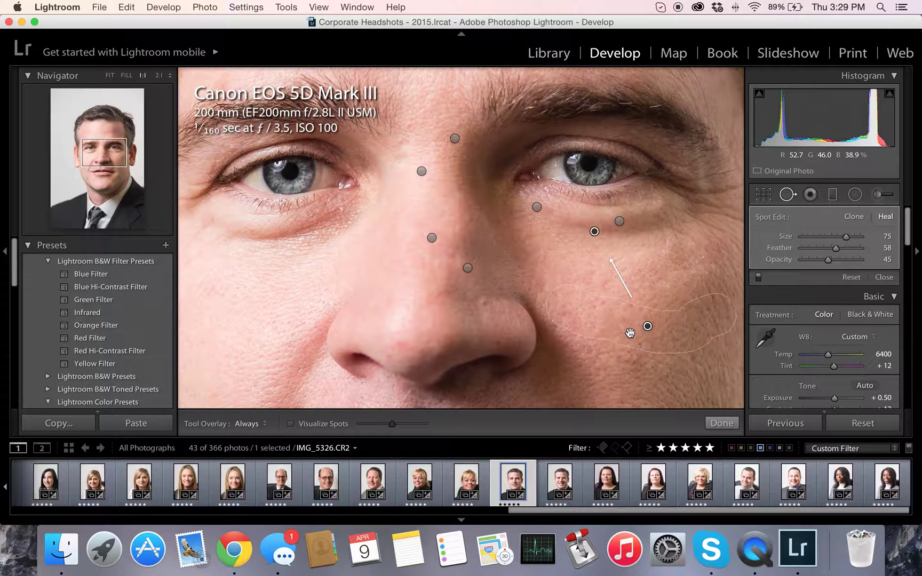
click(722, 423)
click(651, 273)
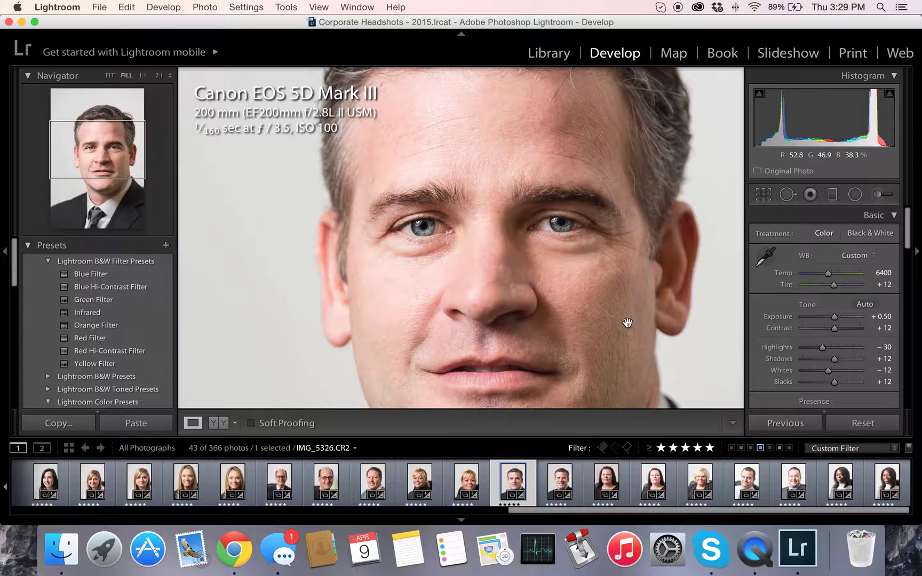
Step: Undo and redo the large heal under the subject's left eye to compare the before and after
key(cmd+z)
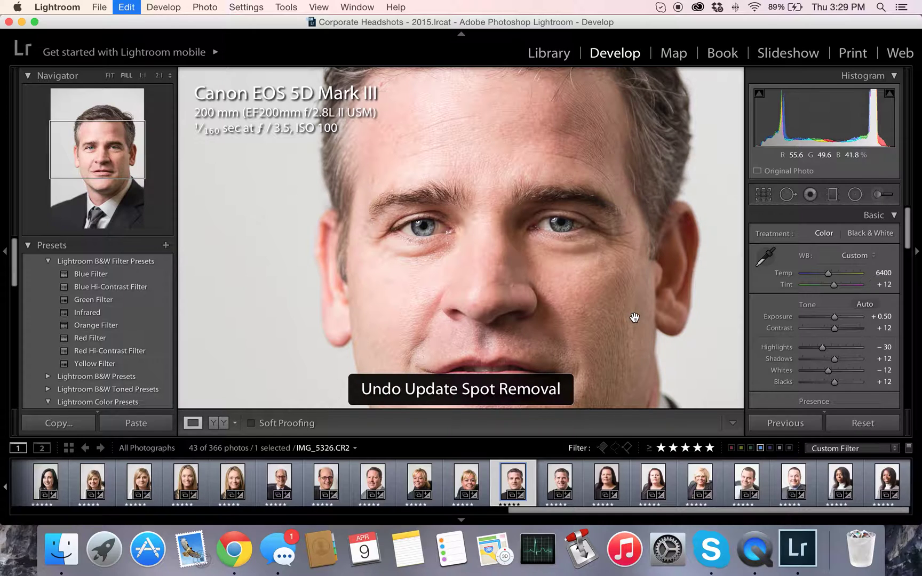
key(super+z)
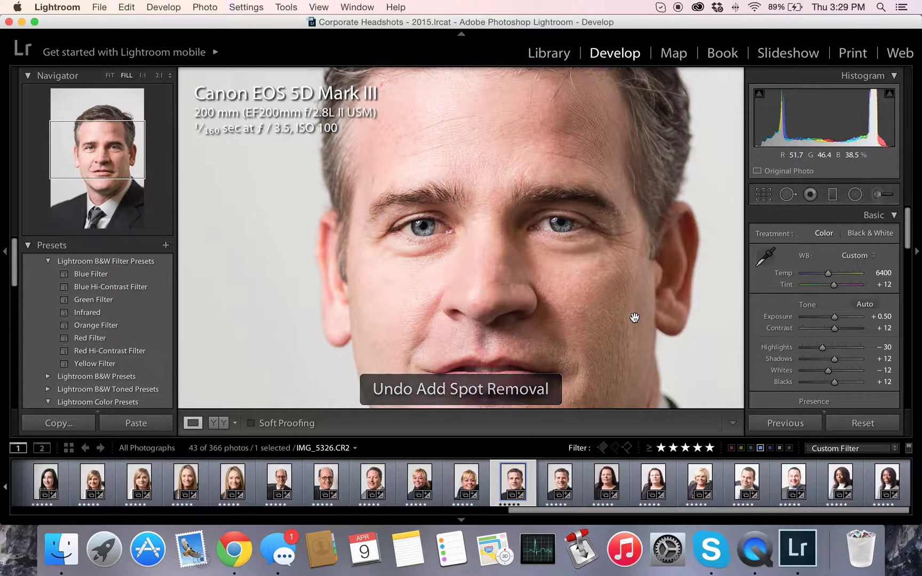
key(super+shift+z)
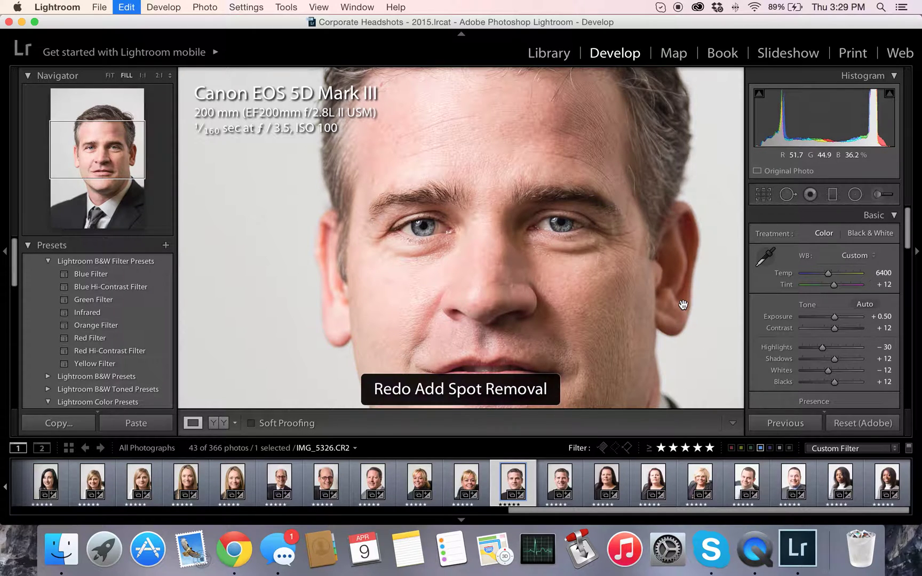
key(super+shift+z)
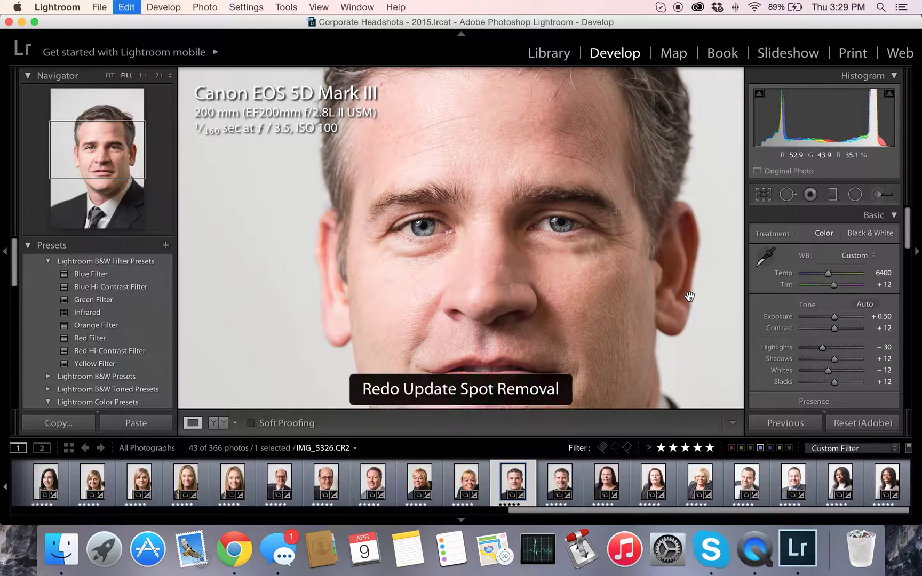
Step: Delete the large heal under the subject's left eye, compare with and without it, and restore it
click(783, 195)
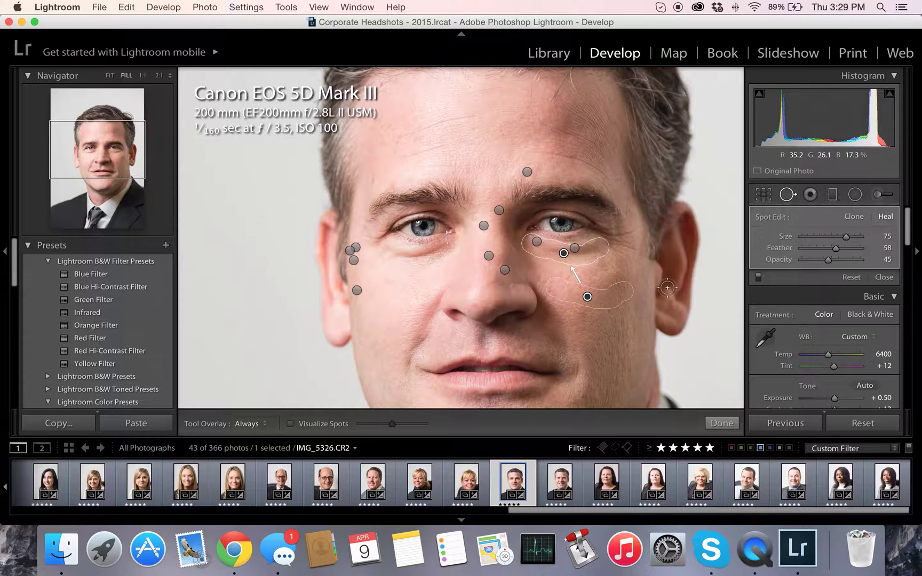
key(Delete)
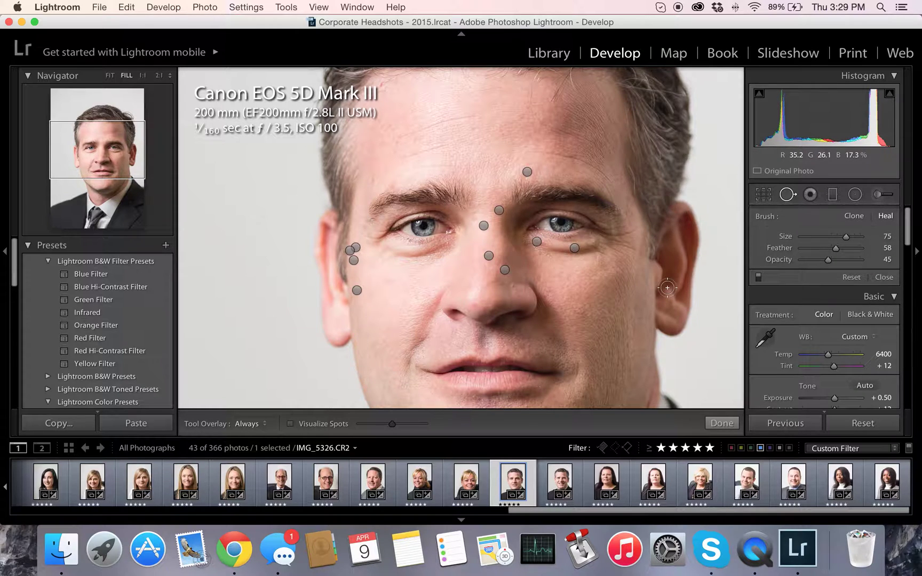
click(722, 423)
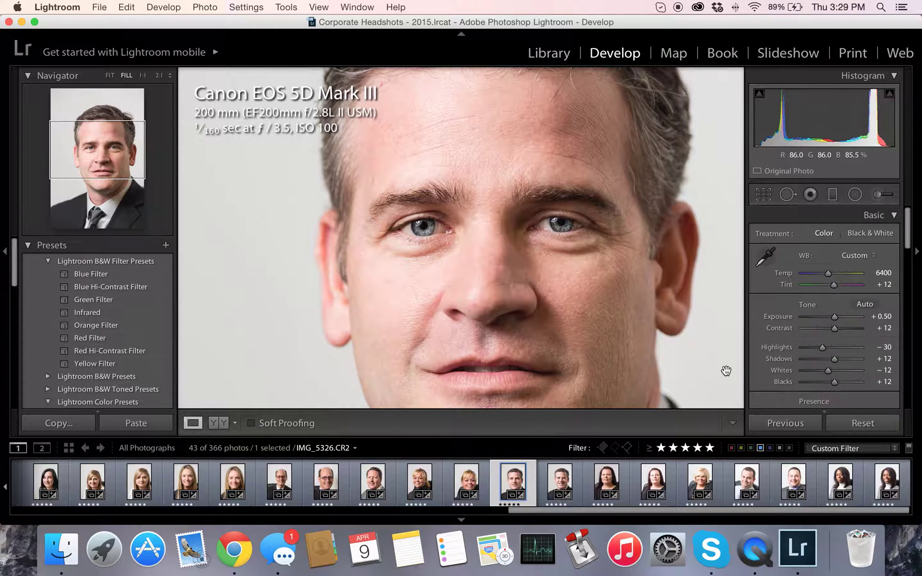
key(super+z)
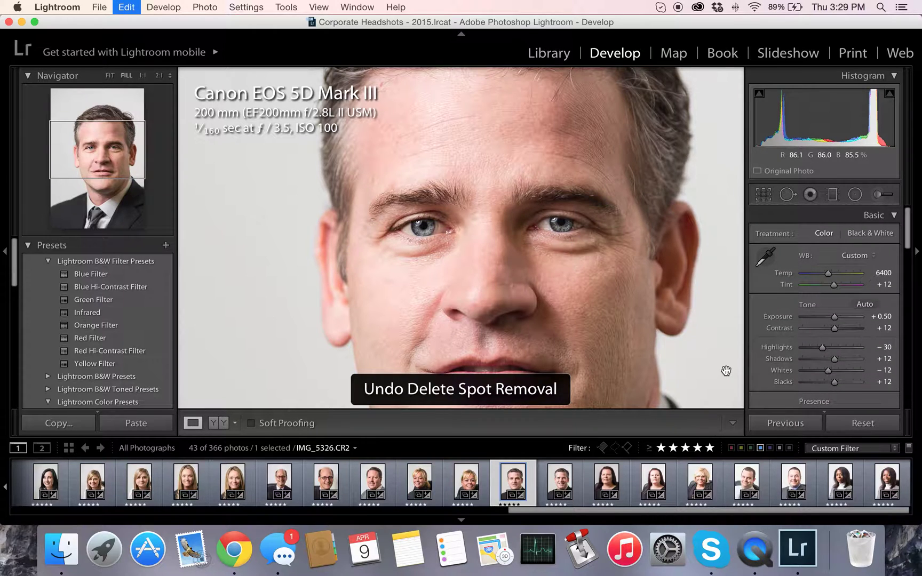
key(super+shift+z)
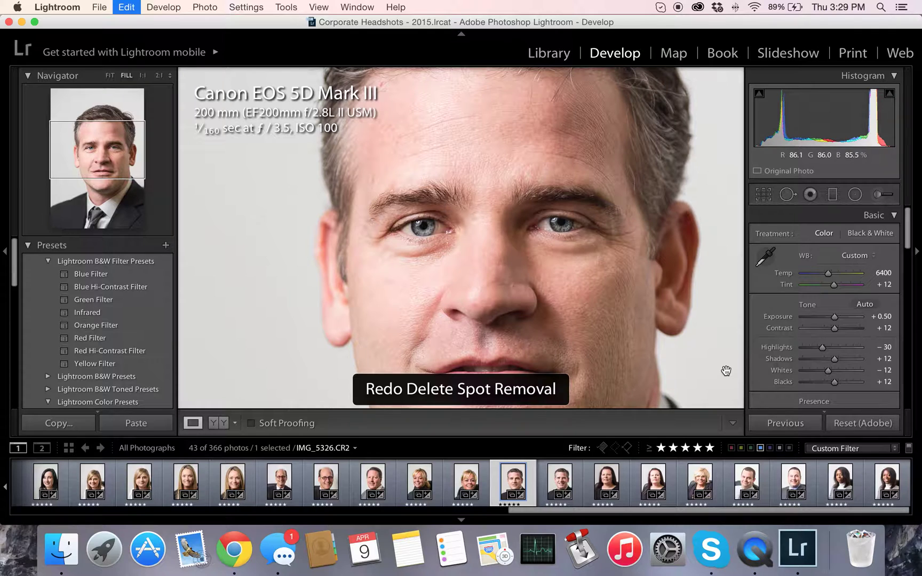
key(super+z)
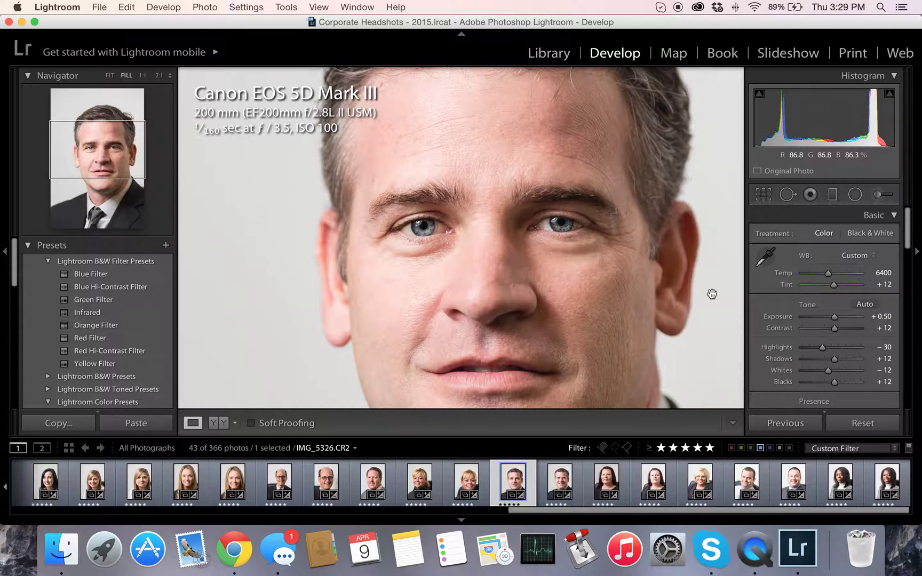
Step: Set the opacity of the large heal under the subject's left eye to 30
click(787, 194)
click(592, 253)
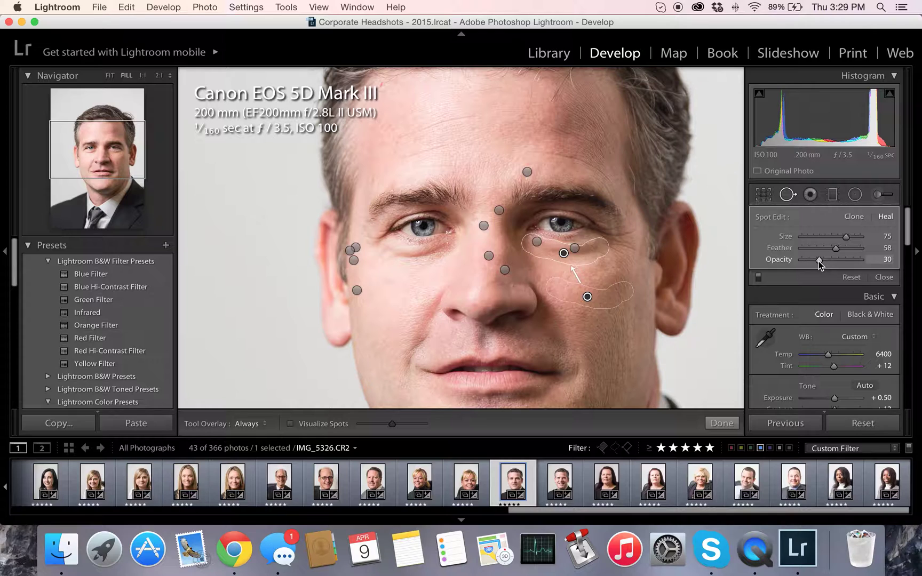
click(720, 422)
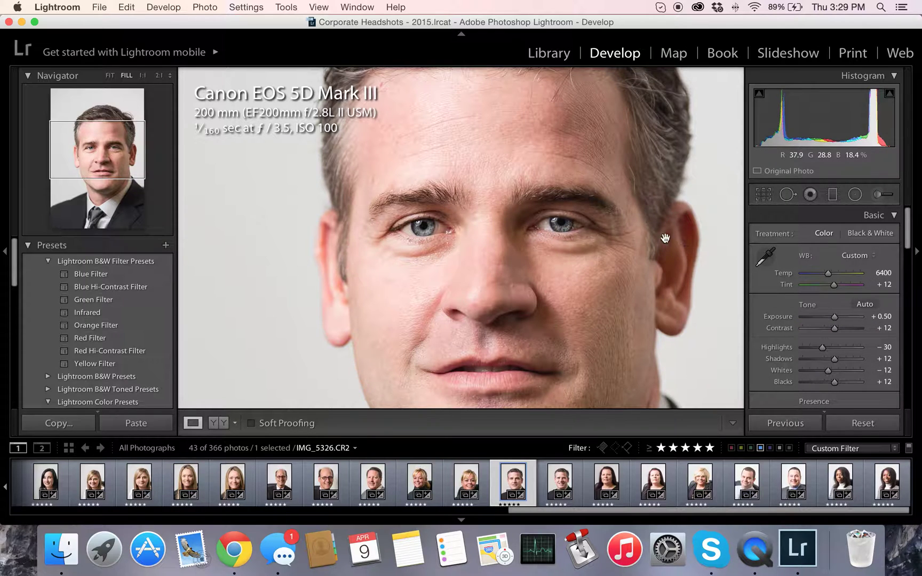
Step: Heal the area beneath the subject's right eye at size 75 and opacity 30, sampling from the cheek directly below
click(783, 196)
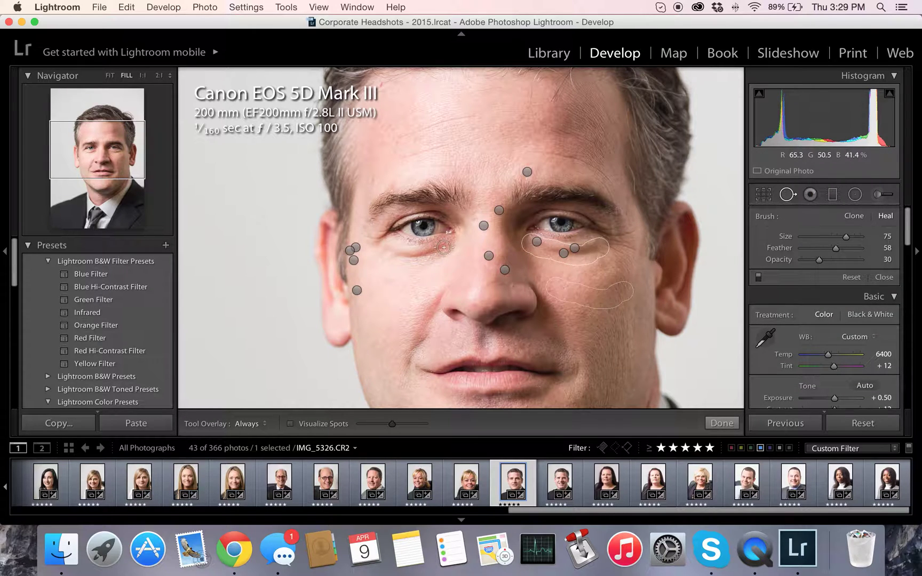
drag(445, 247, 387, 259)
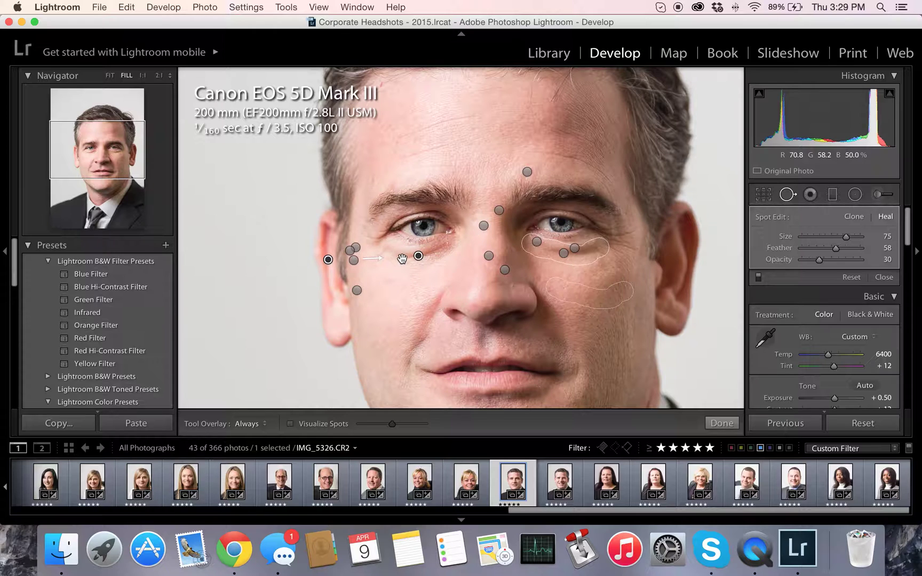
click(412, 280)
drag(400, 282, 404, 285)
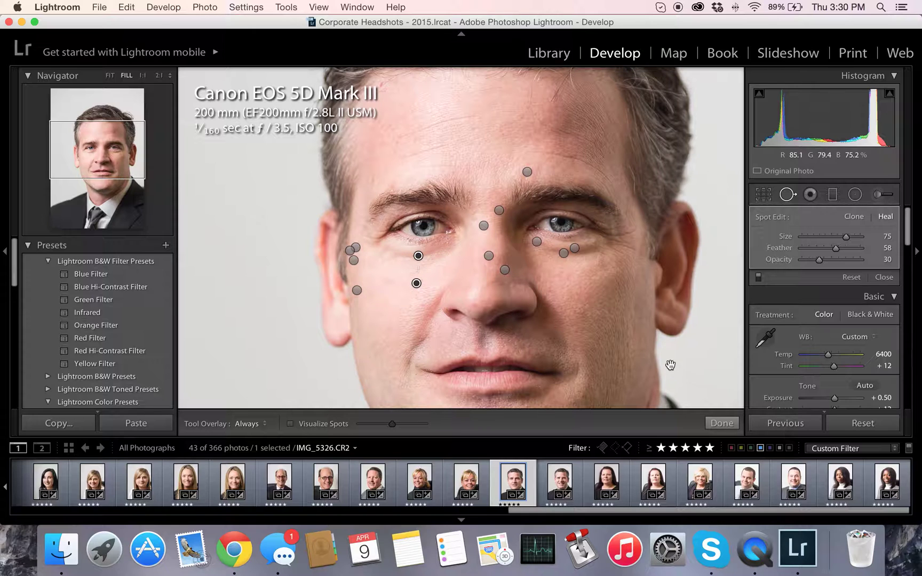
click(722, 424)
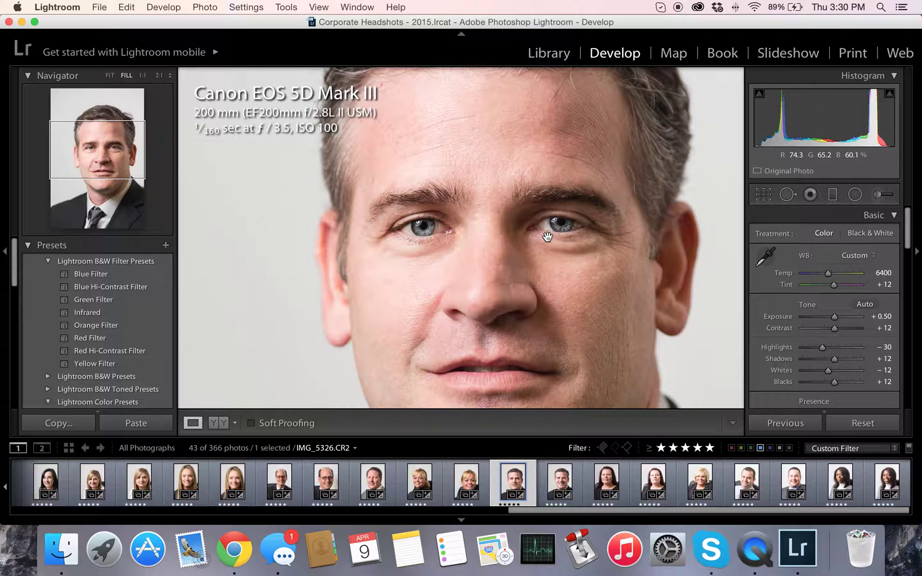
Step: Try the large heal under the subject's left eye at opacity 100 and undo the change
key(q)
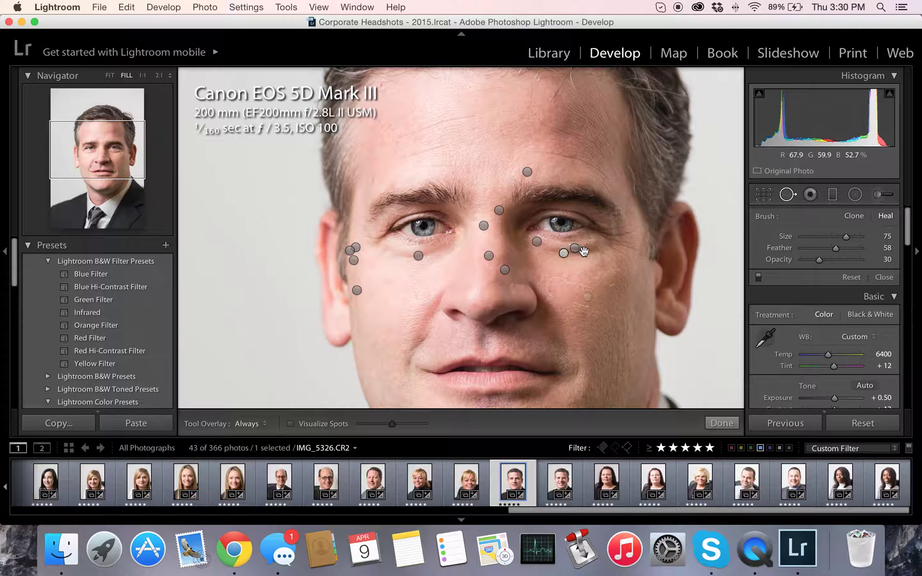
click(564, 253)
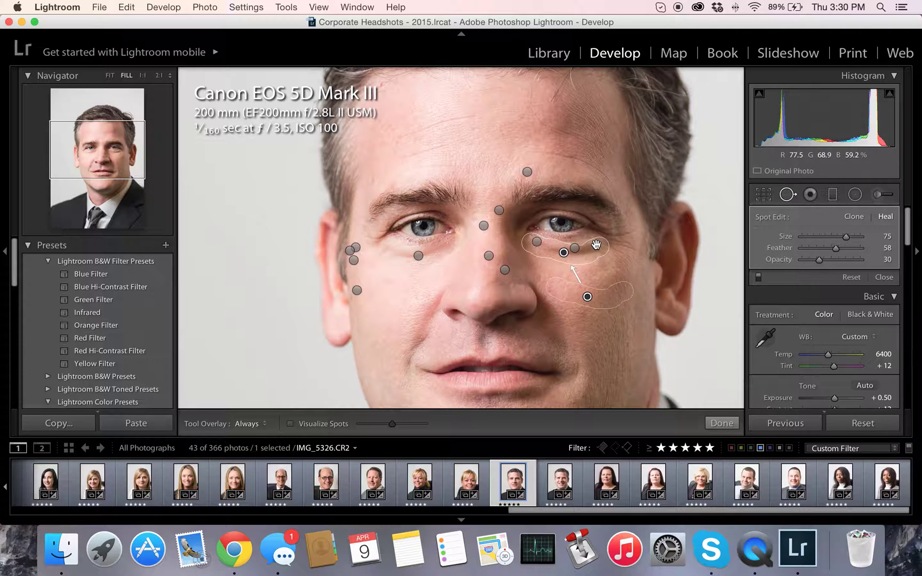
drag(818, 261, 895, 268)
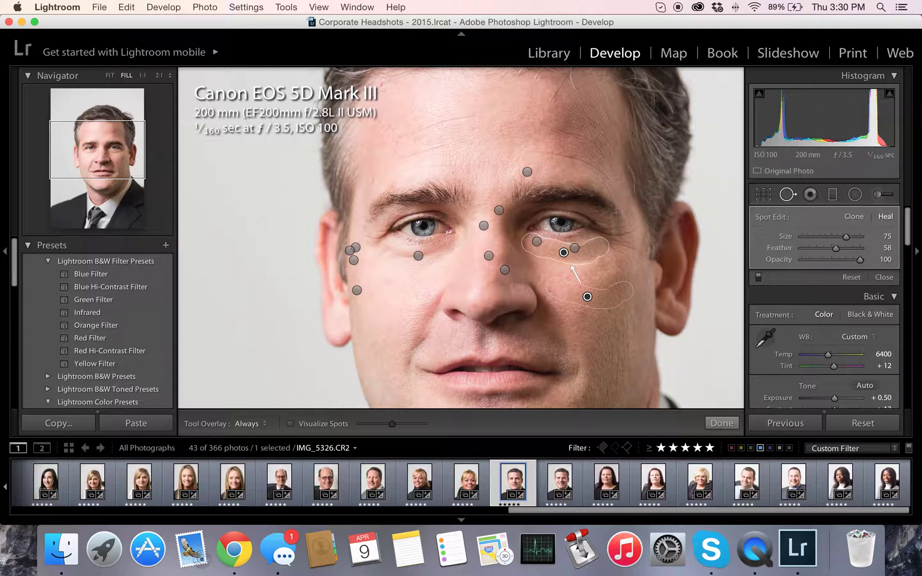
click(731, 419)
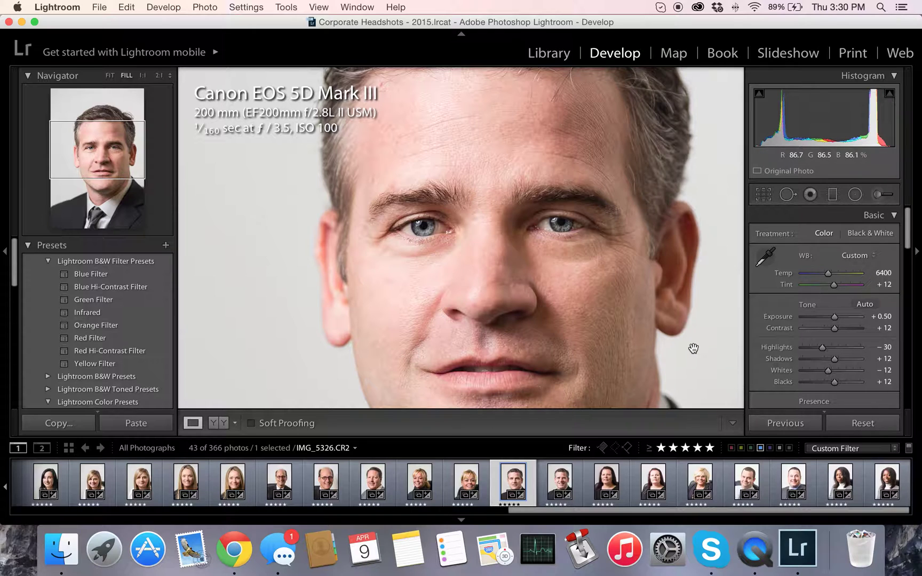
key(cmd+z)
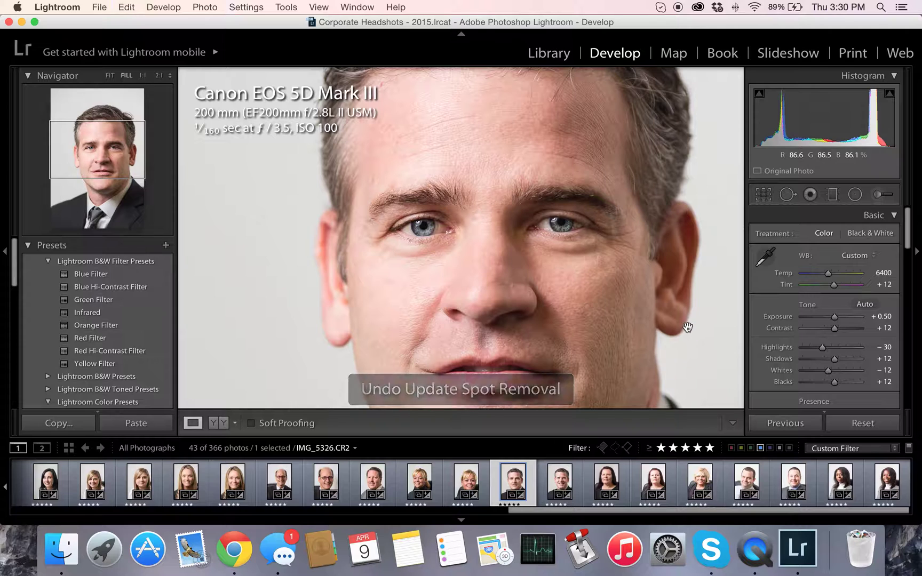
click(628, 253)
click(585, 252)
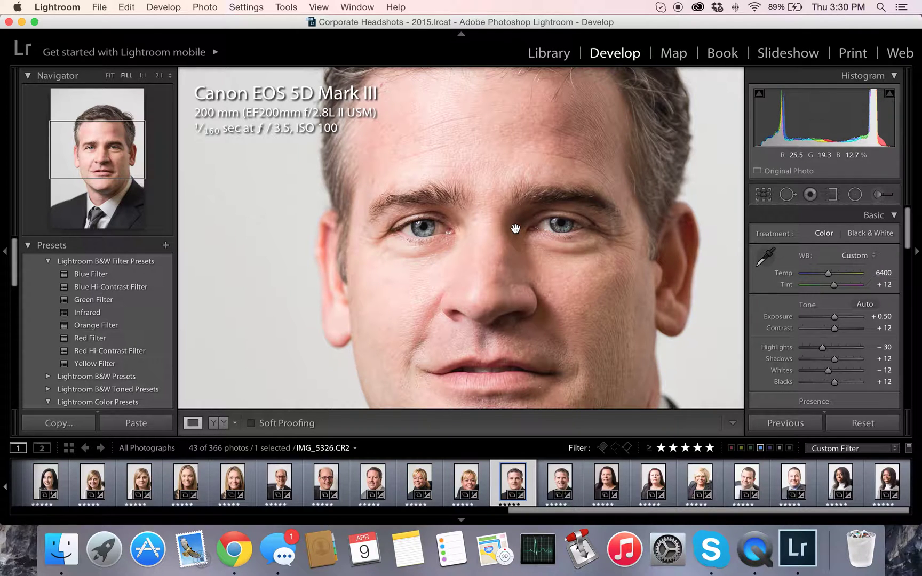
Step: Heal two blemishes on the forehead above the subject's right eyebrow and near the hairline at size 30 and opacity 100
drag(371, 173, 447, 248)
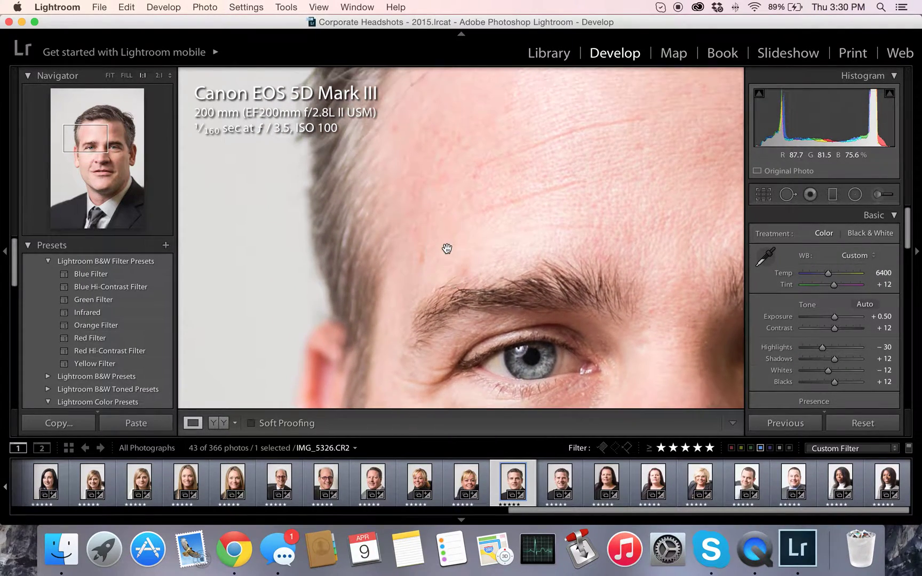
click(787, 195)
key(bracketleft)
key(bracketleft)
key(bracketleft)
key(bracketleft)
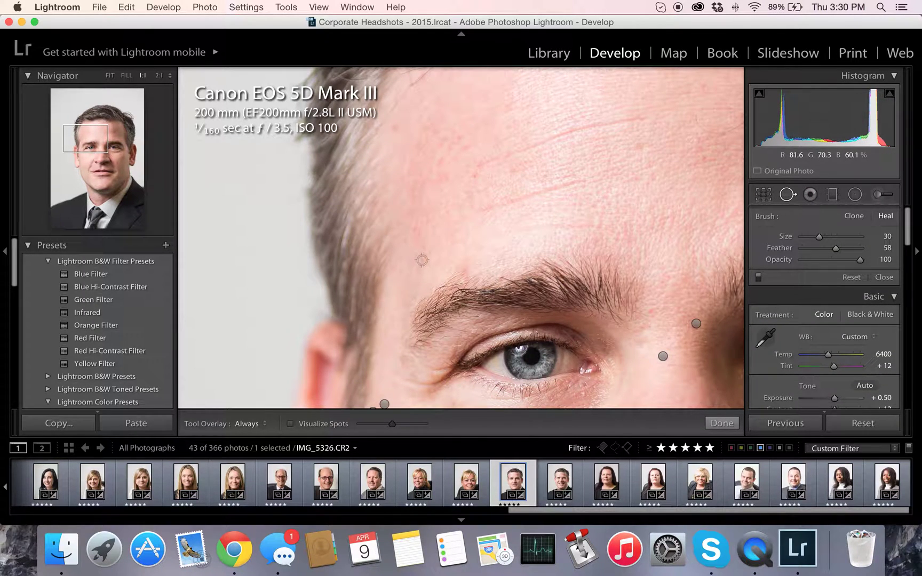
click(421, 257)
click(401, 127)
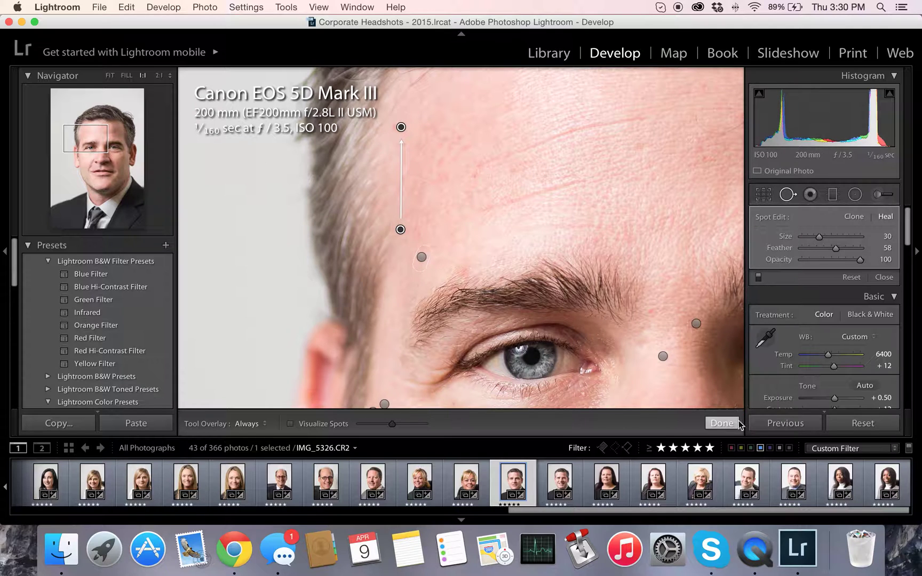
click(722, 423)
Step: Heal a stroke over the marks in the middle of the forehead at size 30 and opacity 100
drag(497, 278, 416, 261)
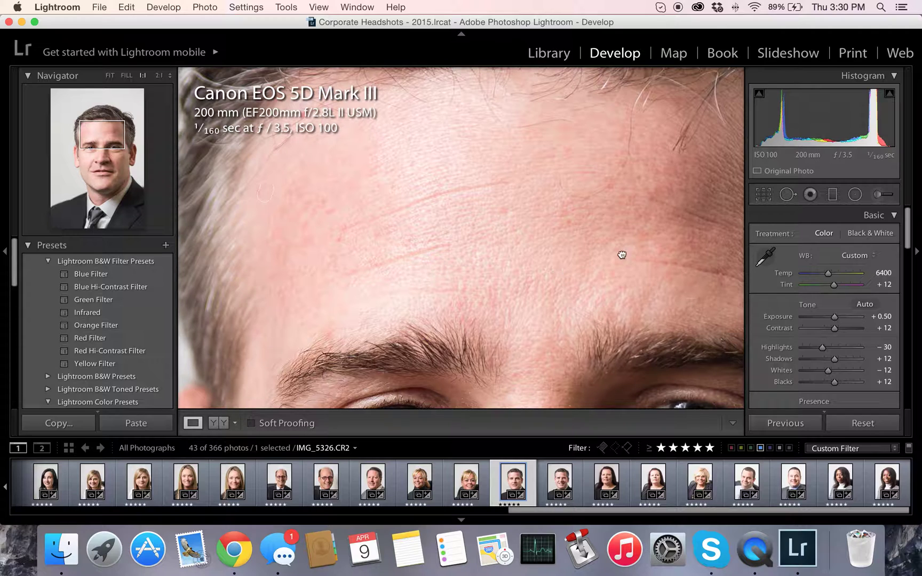
drag(622, 255, 583, 187)
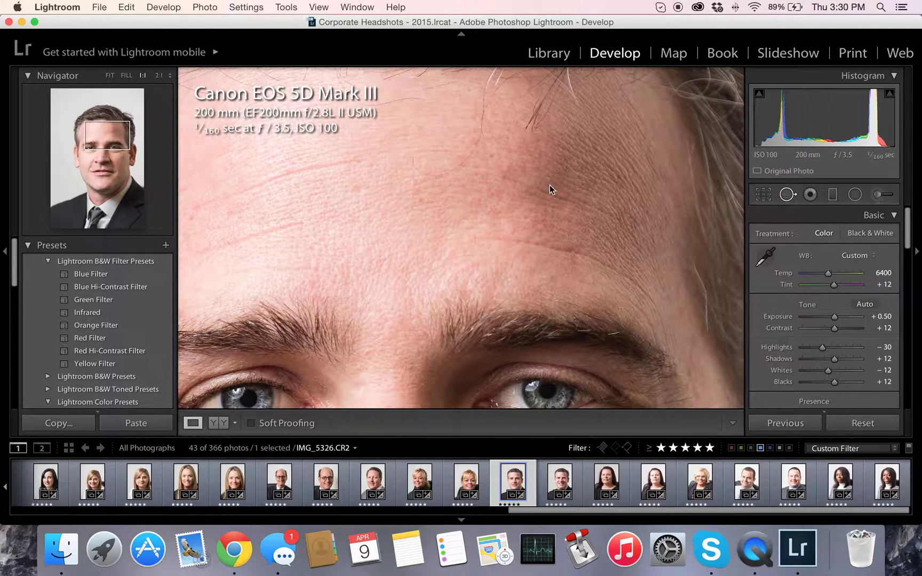
key(q)
mouse_move(416, 157)
mouse_down()
mouse_move(441, 180)
mouse_move(470, 152)
mouse_move(485, 154)
mouse_move(469, 204)
mouse_move(425, 225)
mouse_up()
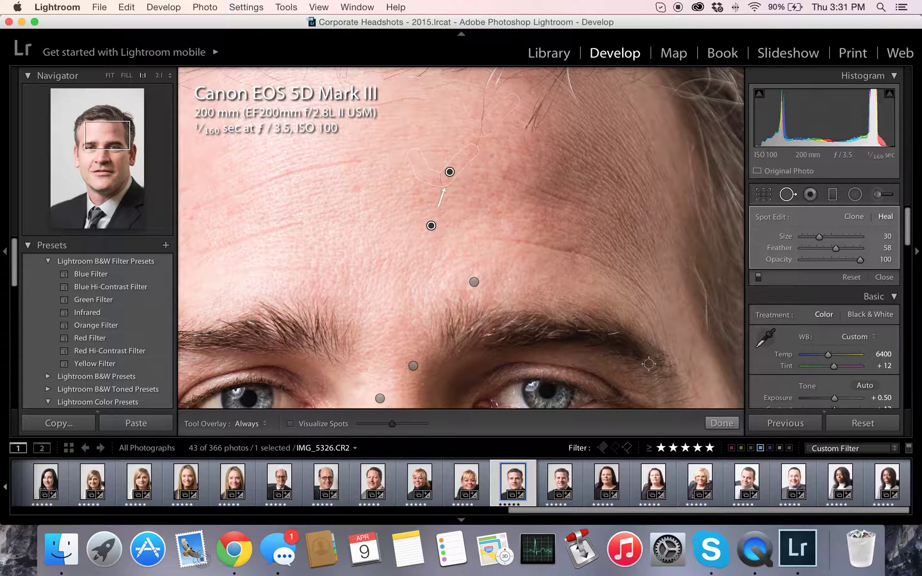
click(723, 424)
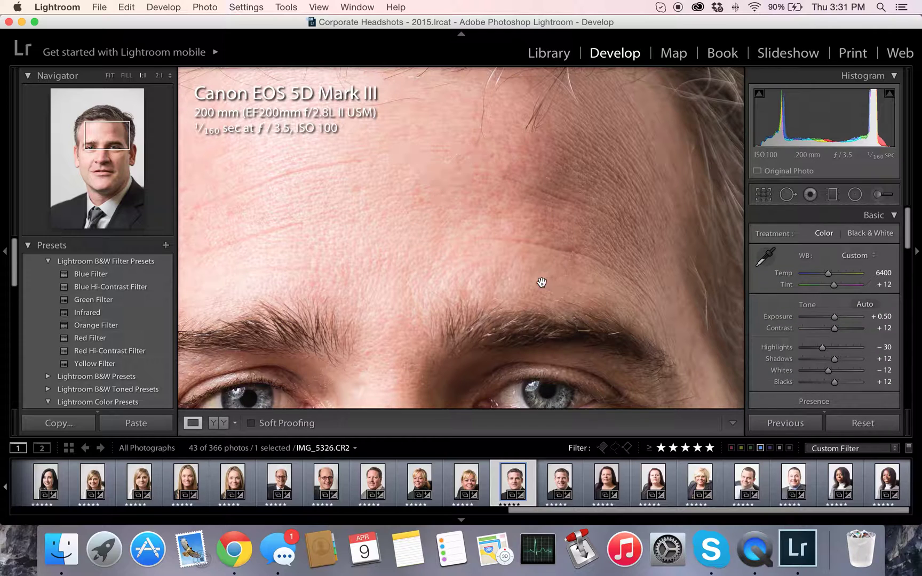
click(469, 208)
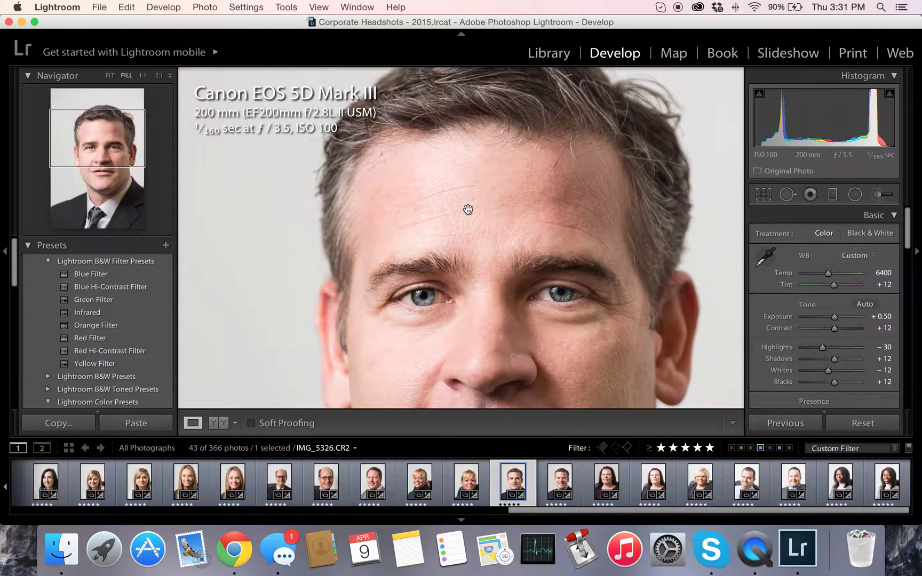
Step: Heal the red mark near the hairline at the subject's upper right forehead, using size 30 and opacity 85
drag(539, 251, 379, 175)
click(379, 175)
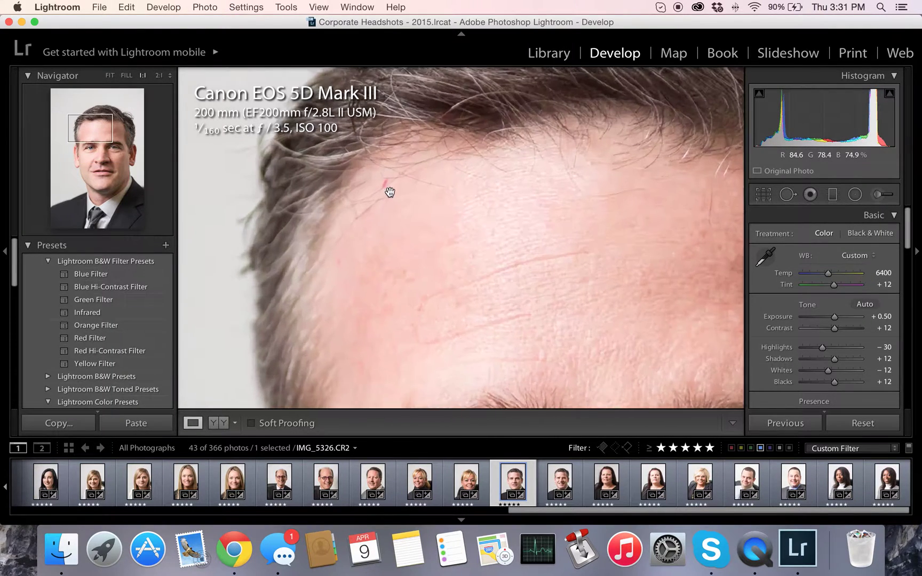
click(793, 190)
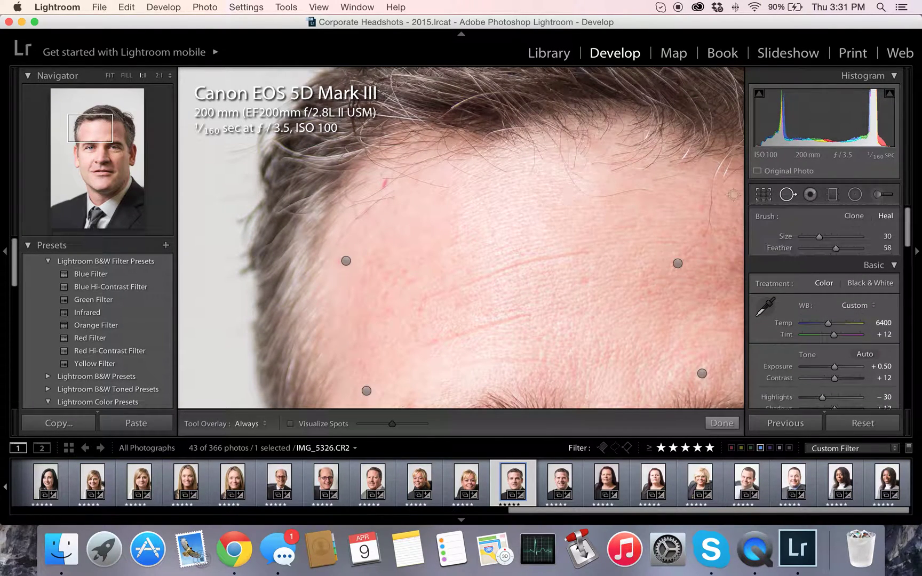
click(383, 184)
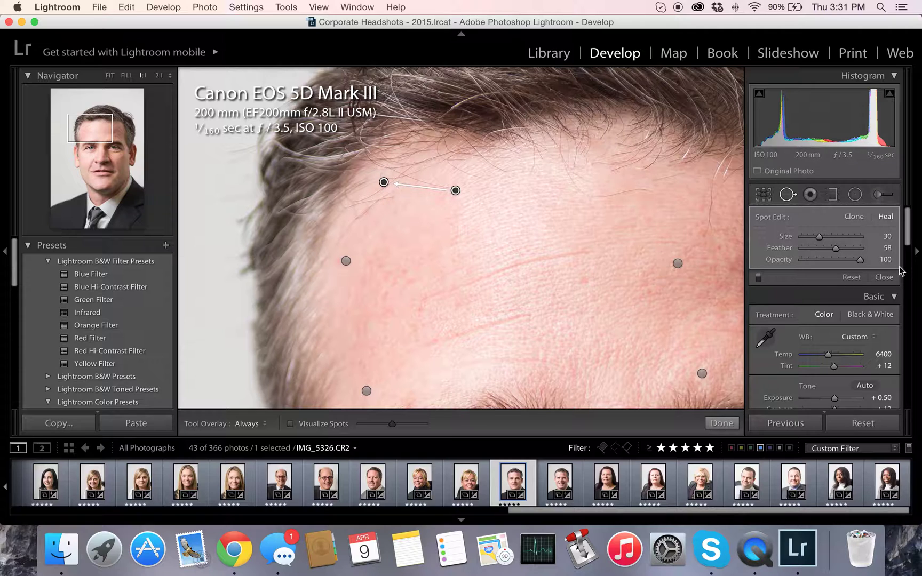
drag(849, 264, 840, 263)
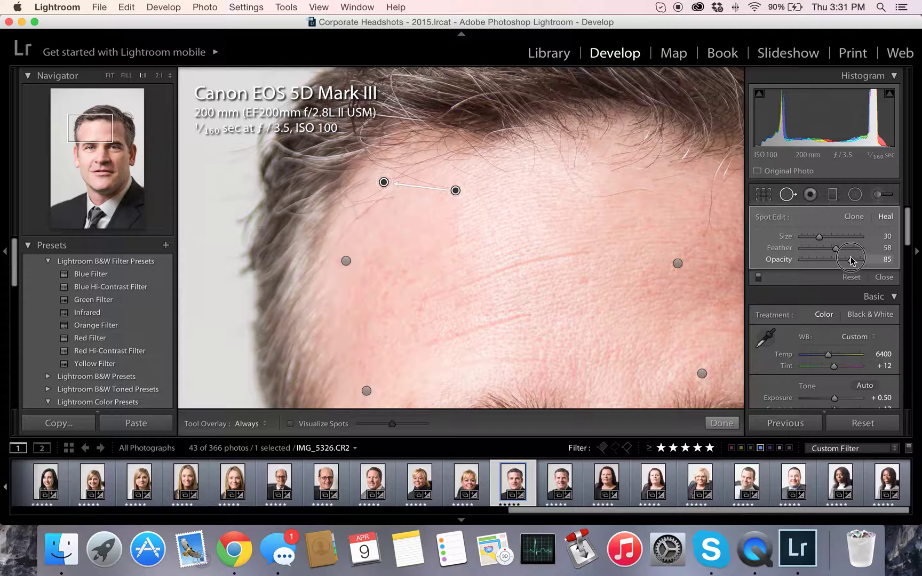
click(722, 423)
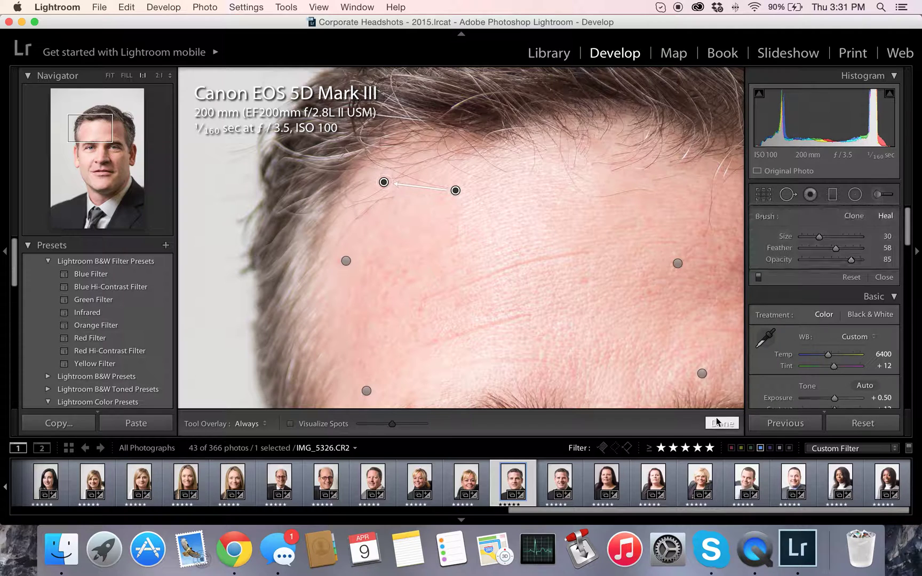
Step: Heal the spot just below the hairline heal at size 30 and opacity 85, moving its source to clear skin nearer the mid-forehead
click(788, 200)
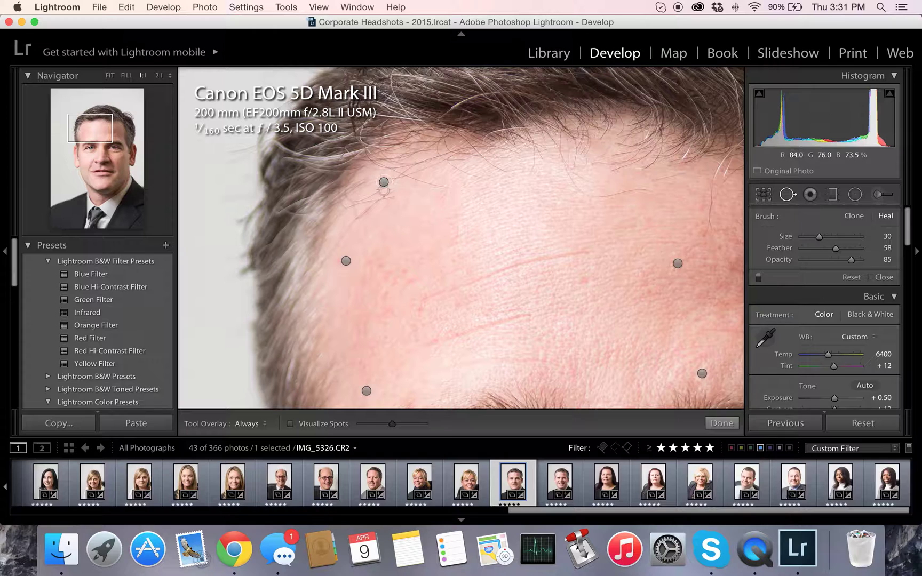
click(382, 187)
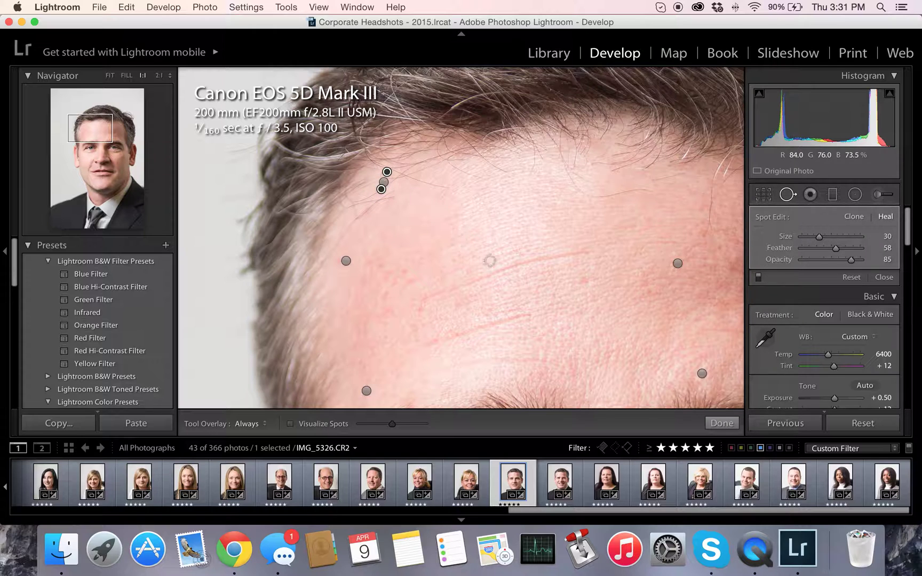
drag(391, 171, 428, 201)
click(721, 423)
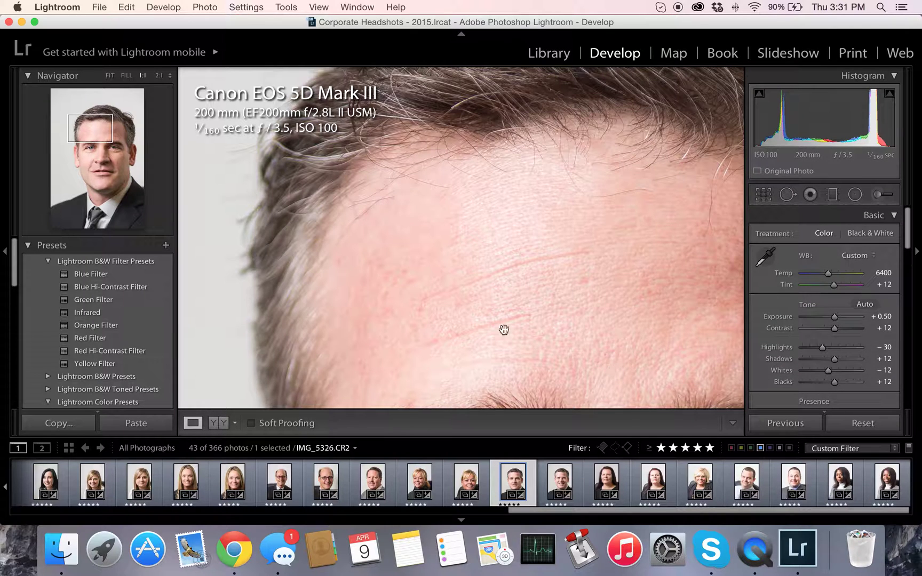
Step: Heal the small blemish in the middle of the forehead at size 30 and opacity 85
click(550, 271)
drag(529, 291, 519, 194)
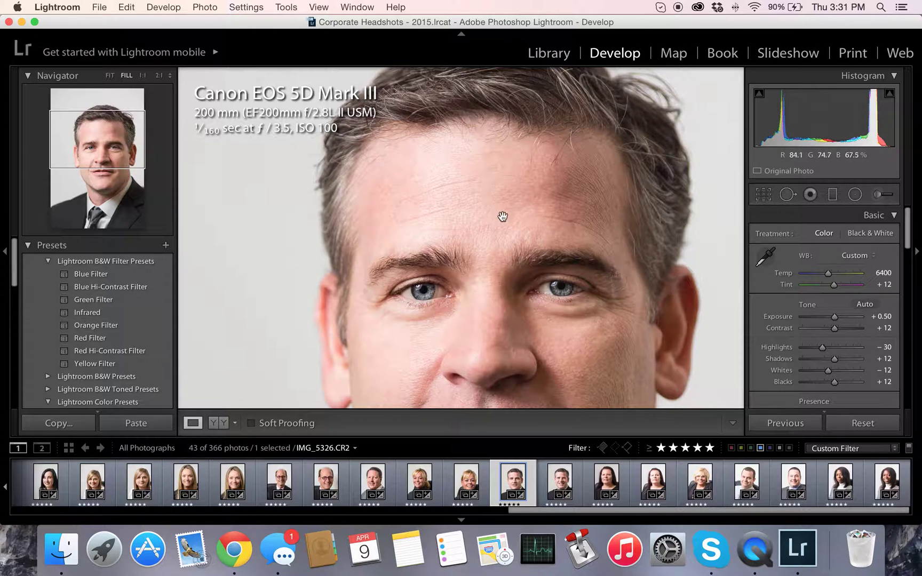
click(524, 191)
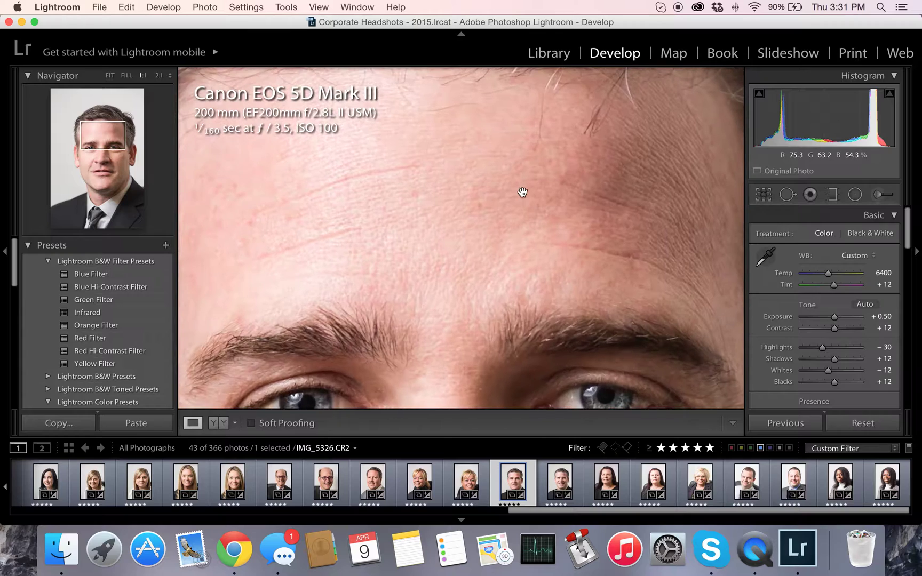
click(789, 197)
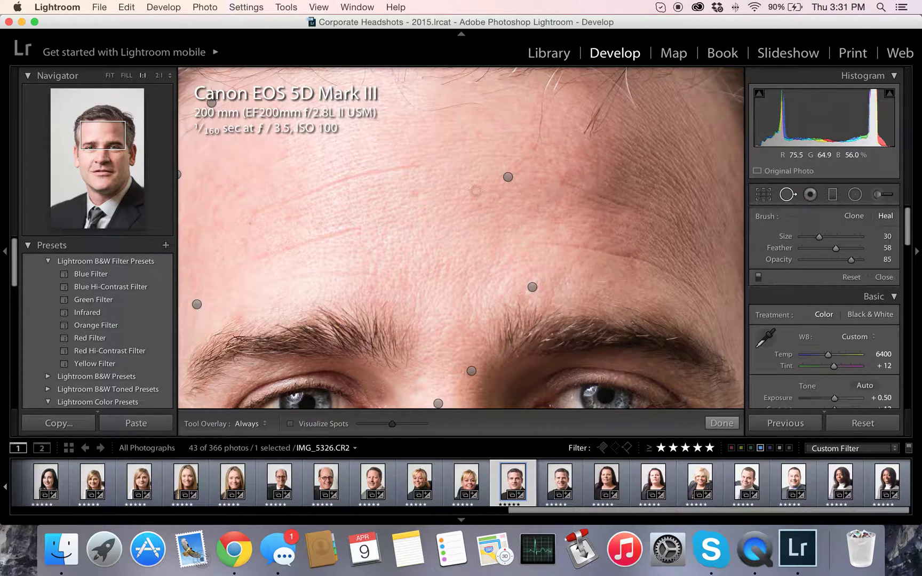
click(410, 194)
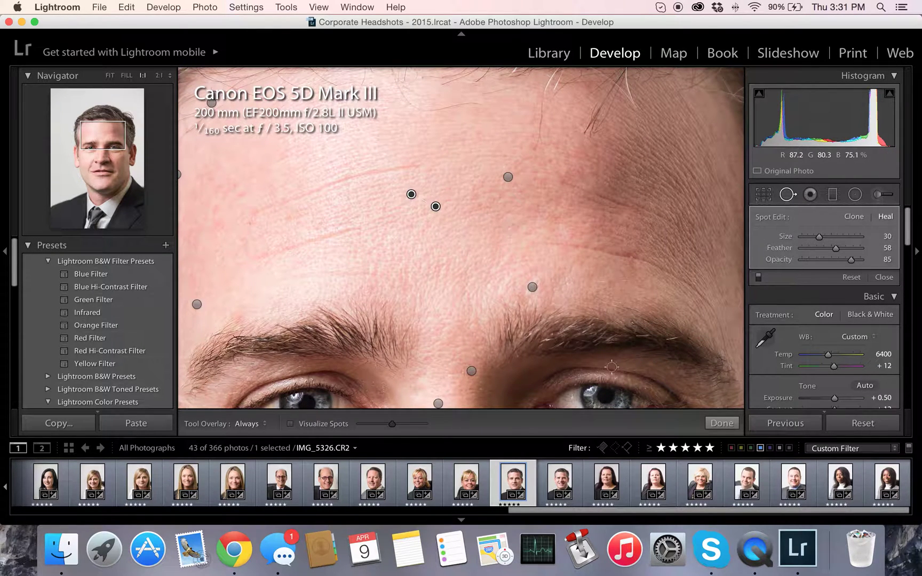
click(721, 423)
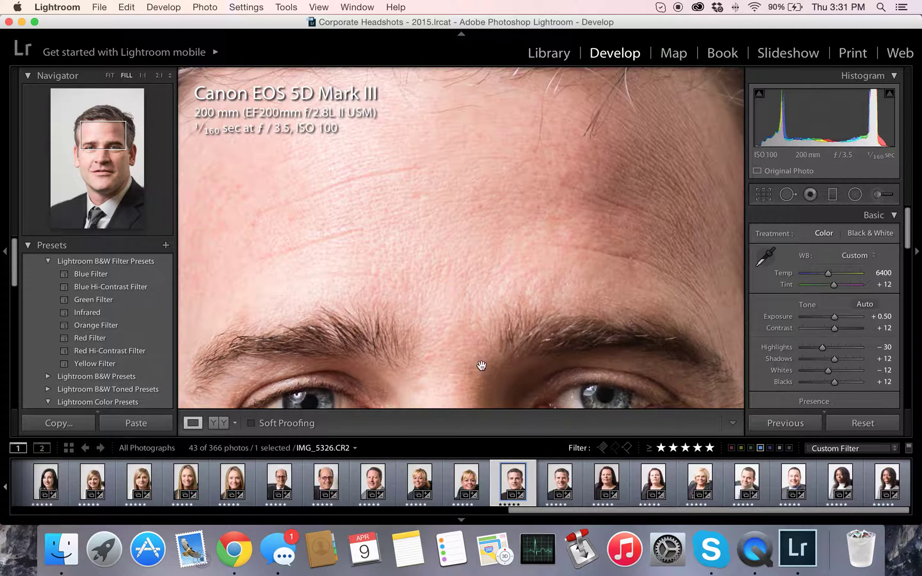
Step: Heal a short vertical stroke on the temple beside the outer end of the subject's left eyebrow at size 30 and opacity 85
click(489, 327)
drag(502, 384, 490, 205)
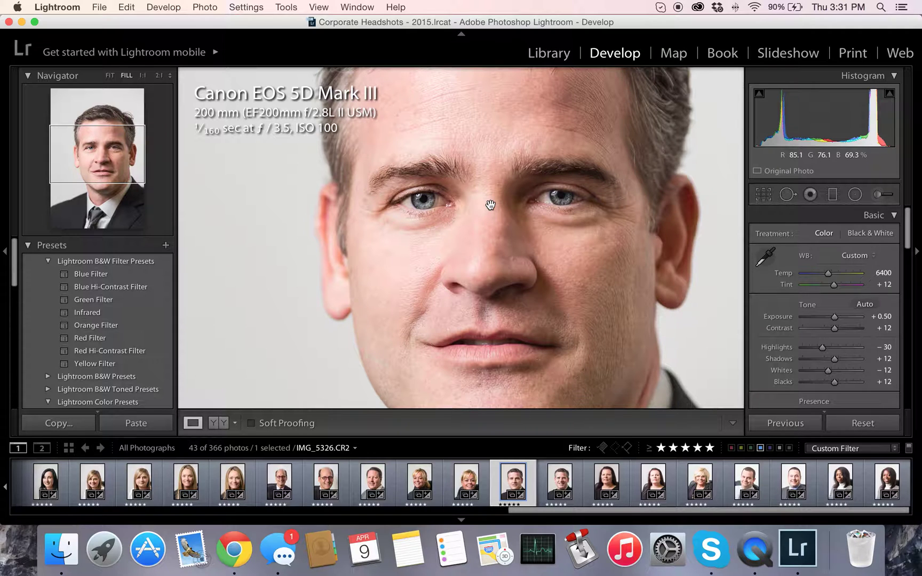
click(596, 132)
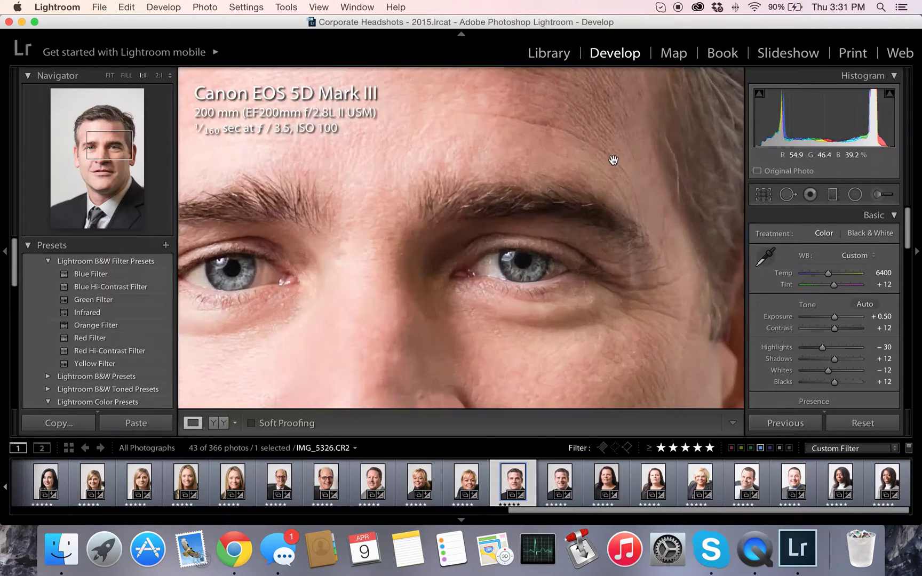
click(786, 194)
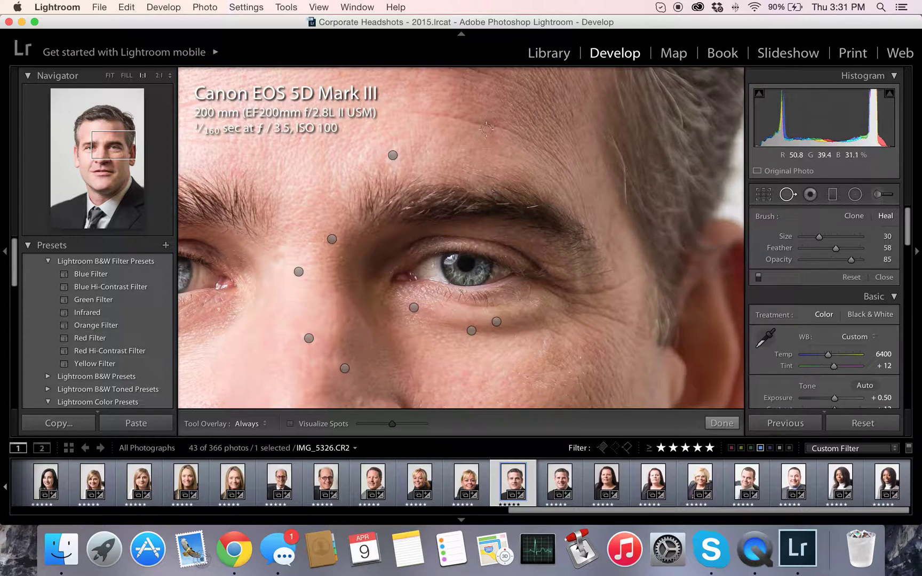
drag(610, 211, 610, 246)
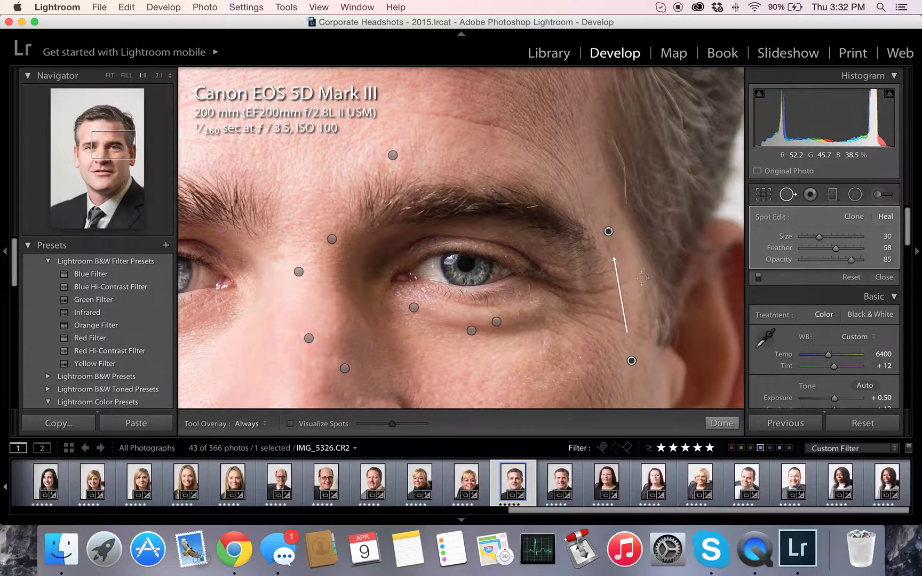
click(720, 424)
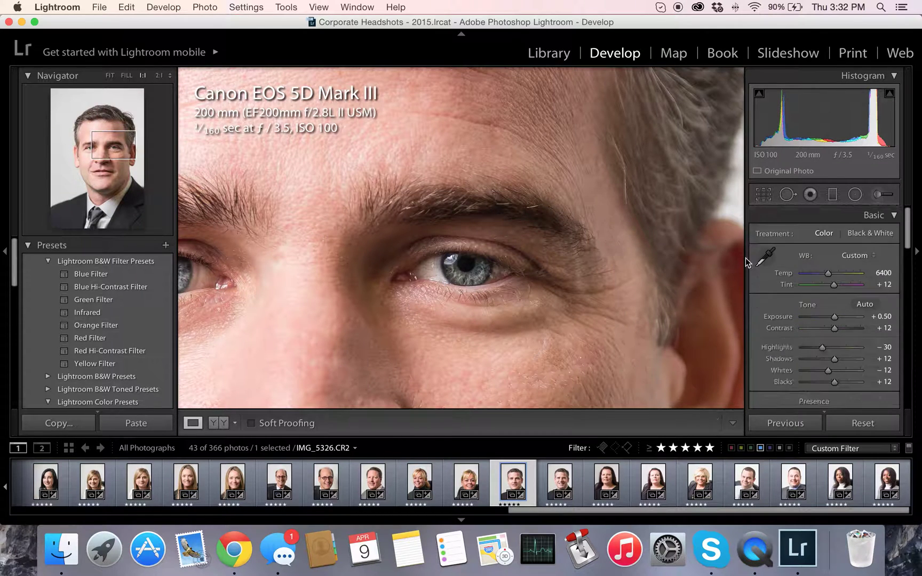
Step: Try healing a stroke over the crease above the subject's left eyebrow at opacity 85, sampling from skin toward the temple
click(787, 196)
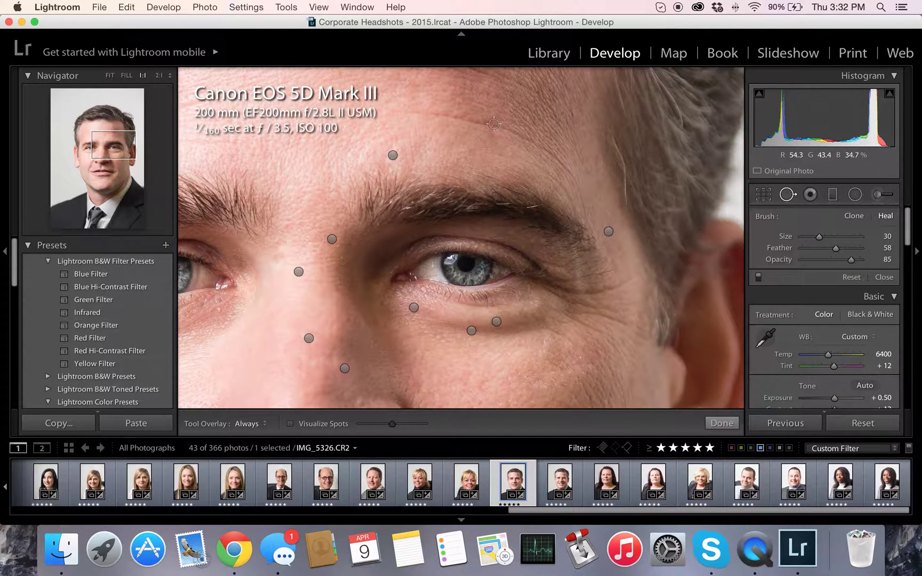
mouse_move(482, 118)
mouse_down()
mouse_move(500, 124)
mouse_move(499, 137)
mouse_up()
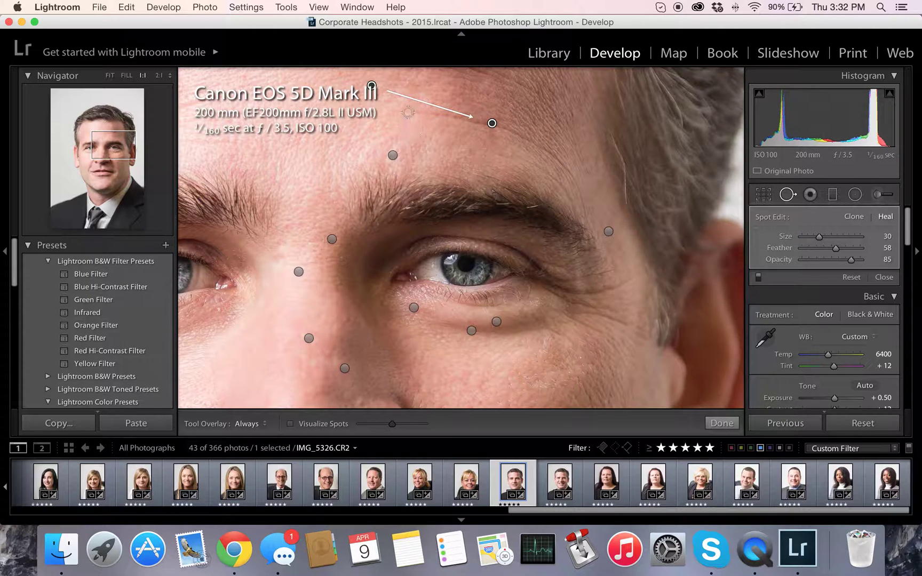
mouse_move(382, 81)
mouse_down()
mouse_move(428, 111)
mouse_move(553, 142)
mouse_up()
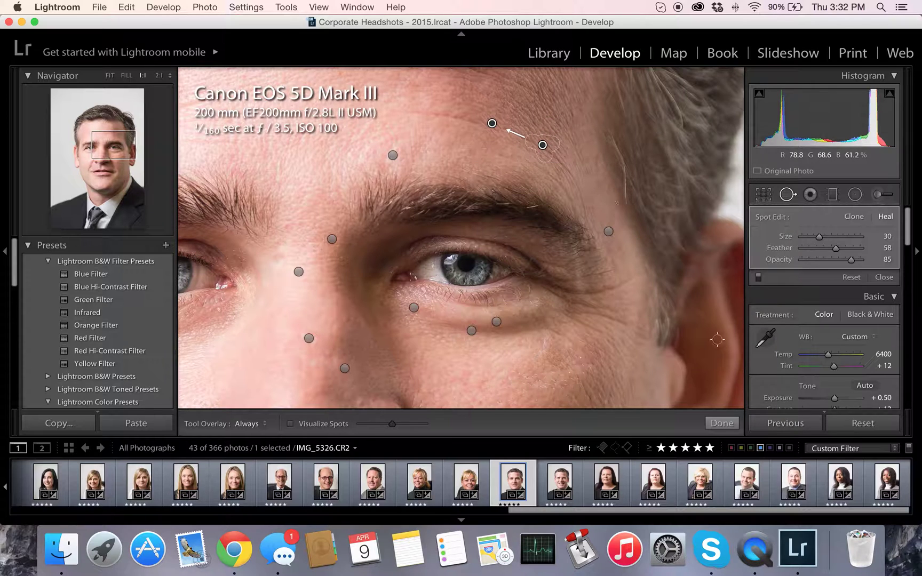
click(732, 427)
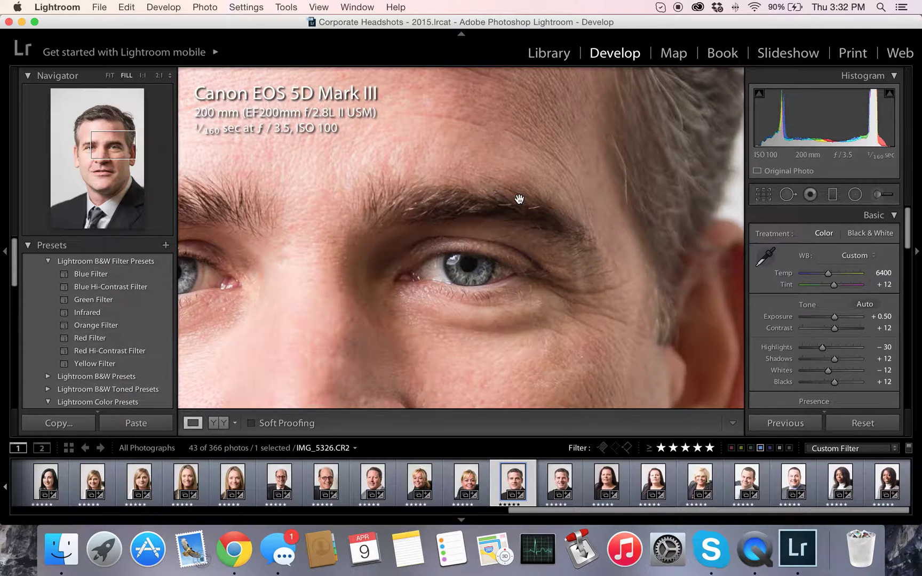
click(505, 184)
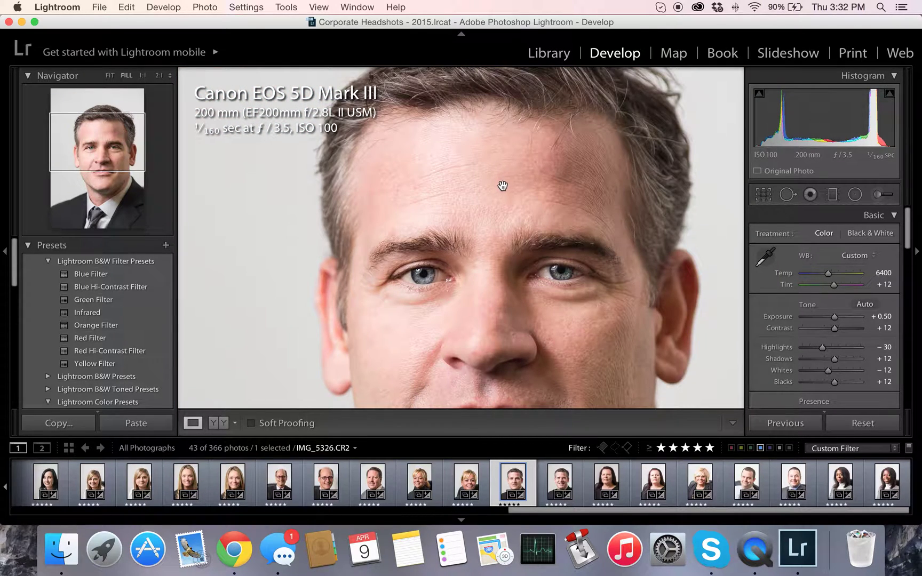
Step: Undo the last source change and delete the heal above the subject's left eyebrow
key(super+z)
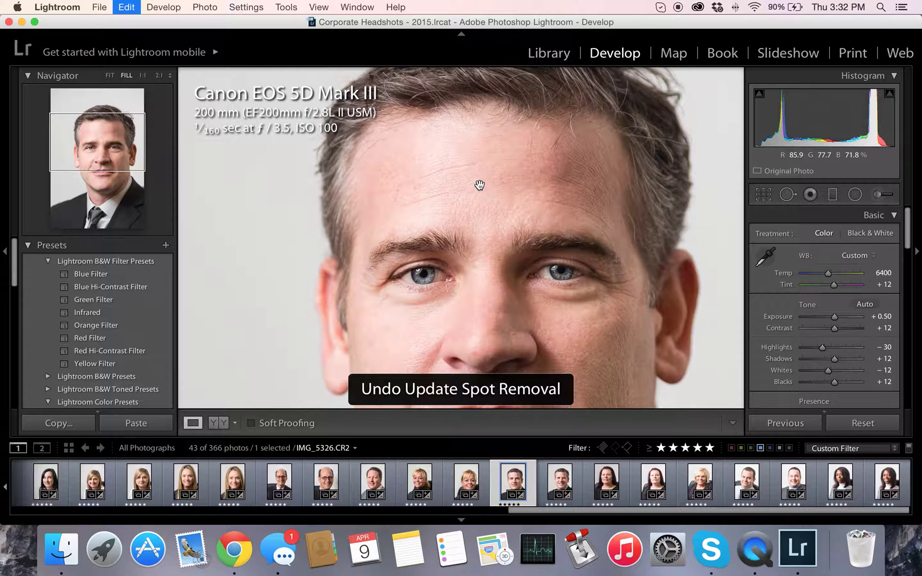
click(788, 195)
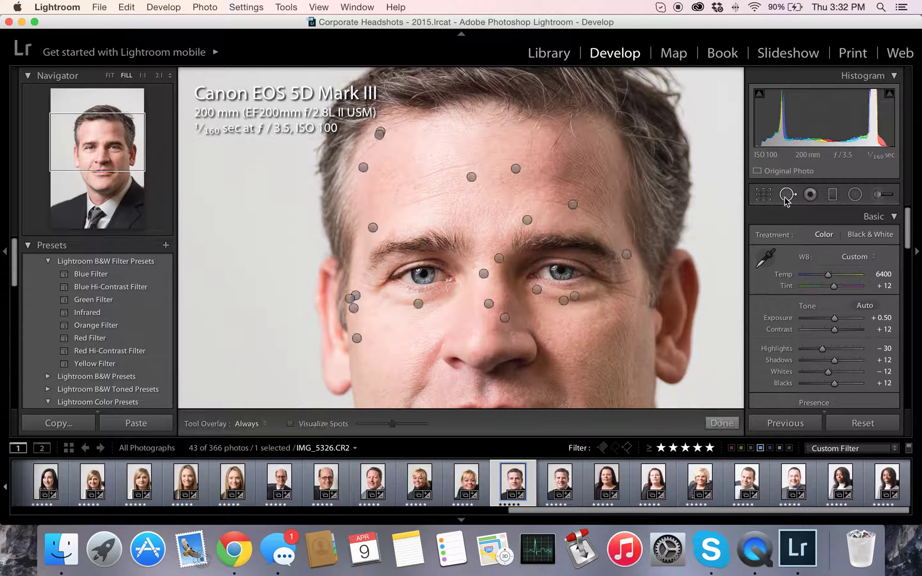
click(572, 204)
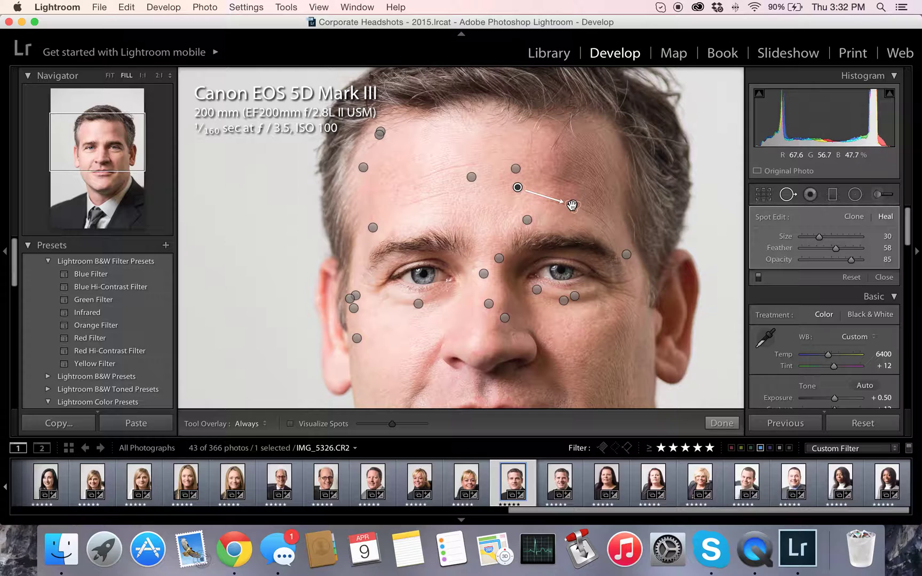
key(BackSpace)
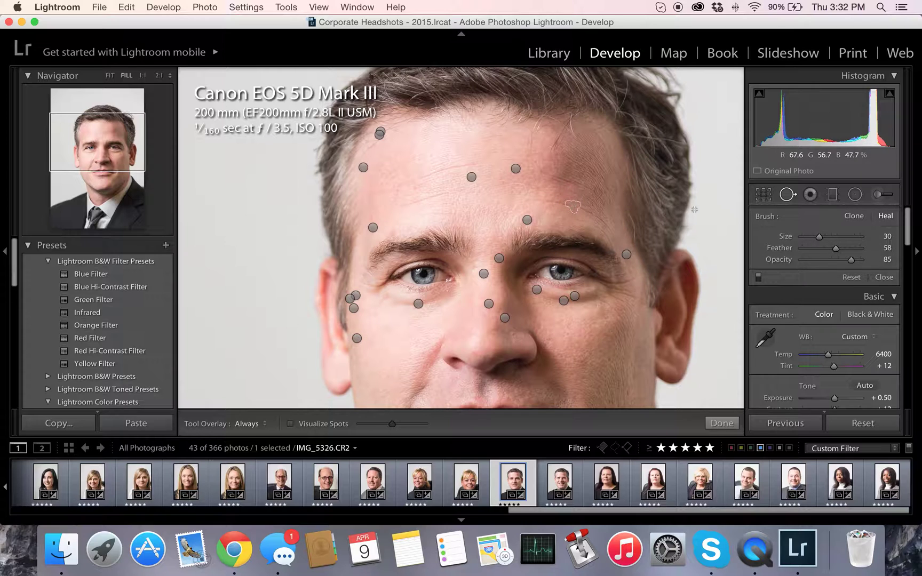
click(722, 423)
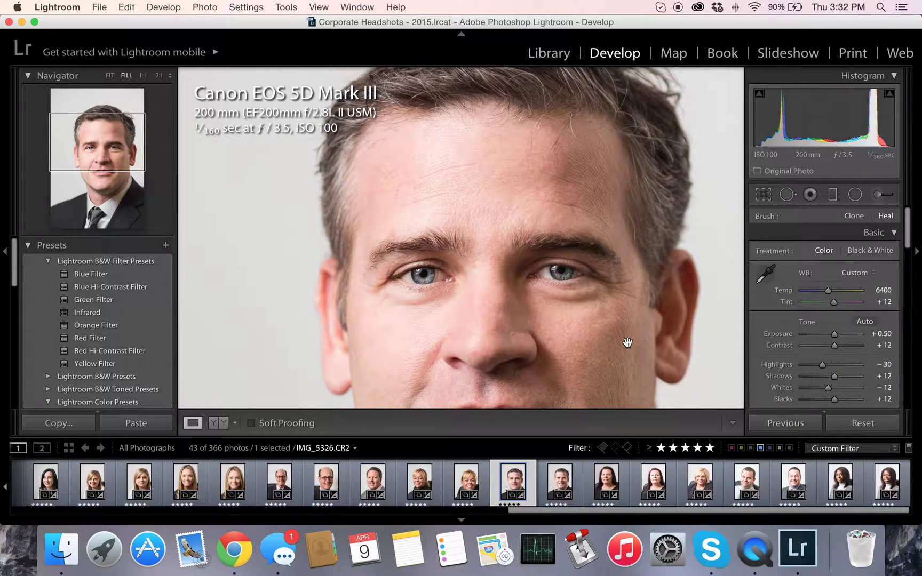
Step: Heal the spot beneath the lower lip at size 30 and opacity 85, moving its source down to the chin
drag(534, 275, 509, 116)
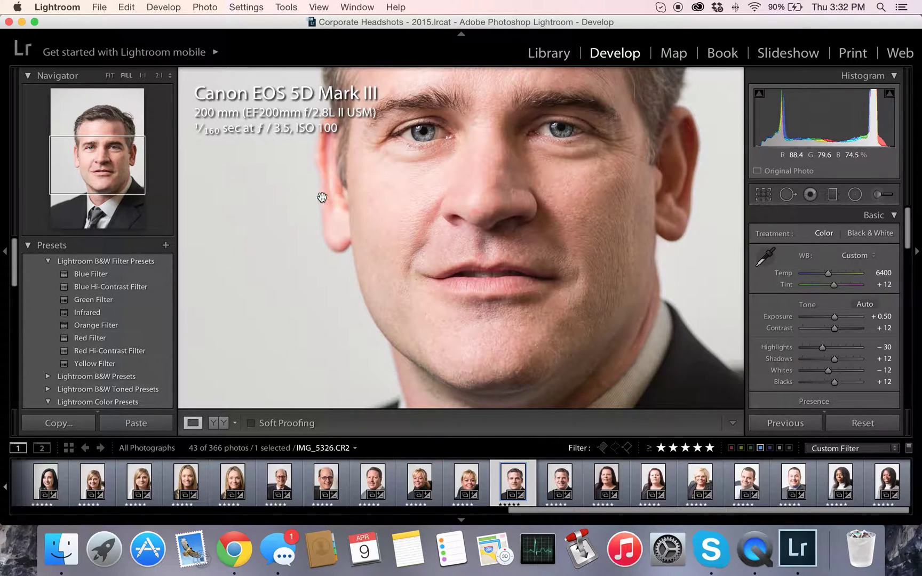
click(510, 326)
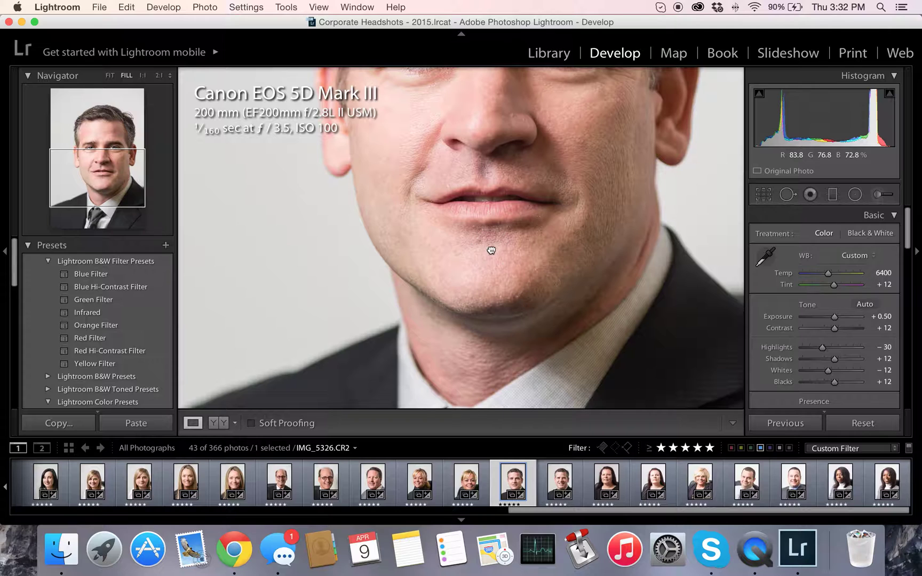
click(490, 246)
click(788, 194)
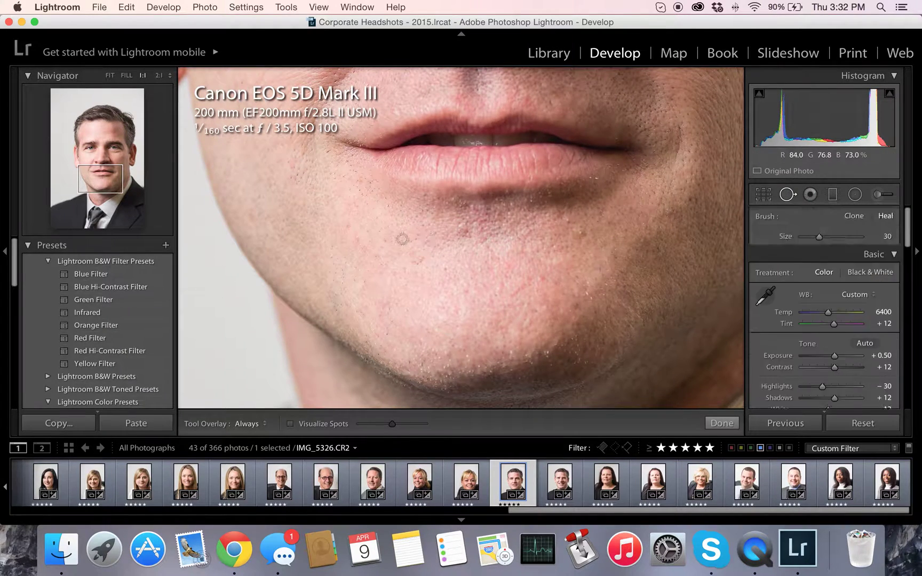
click(467, 224)
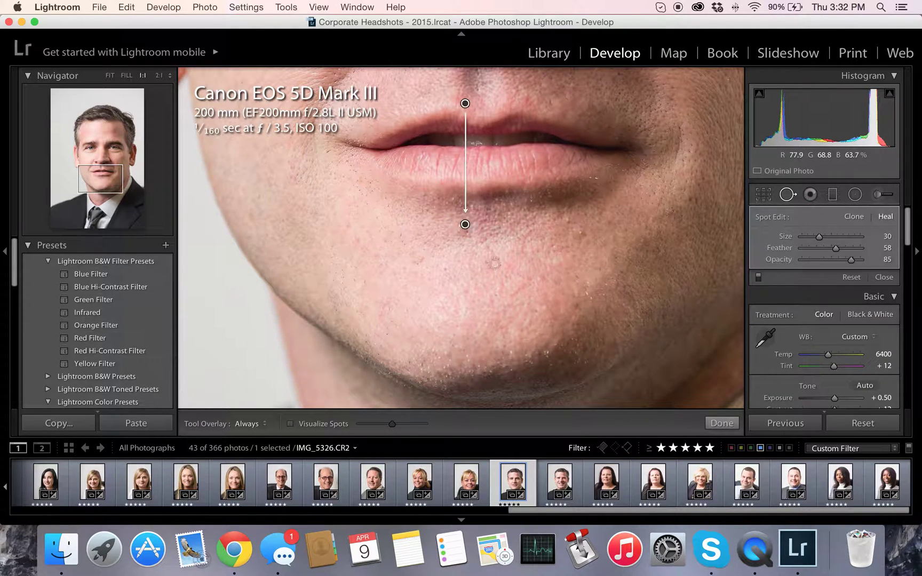
mouse_move(468, 106)
mouse_down()
mouse_move(488, 284)
mouse_move(480, 289)
mouse_up()
Step: Heal a short stroke over the mark below the subject's left mouth corner at size 30 and opacity 85
click(576, 224)
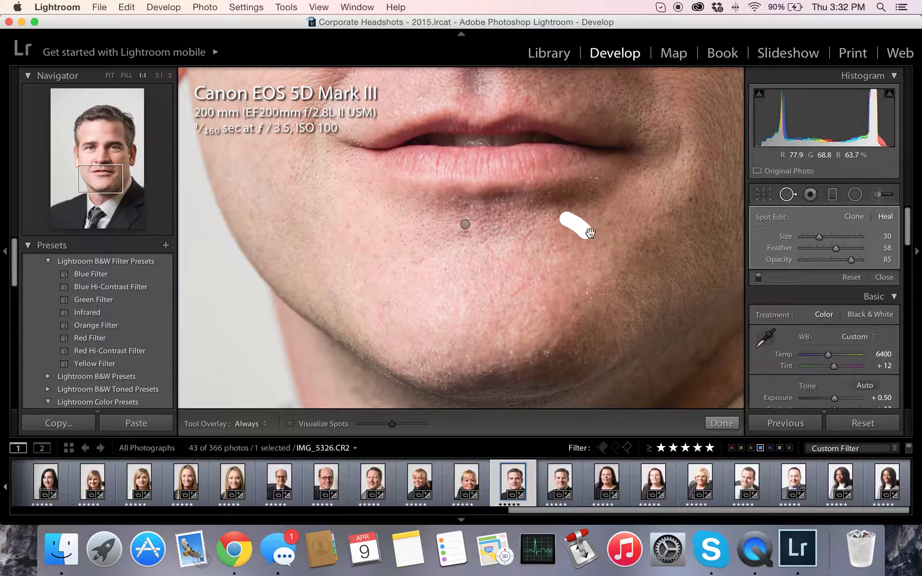
click(722, 423)
click(565, 261)
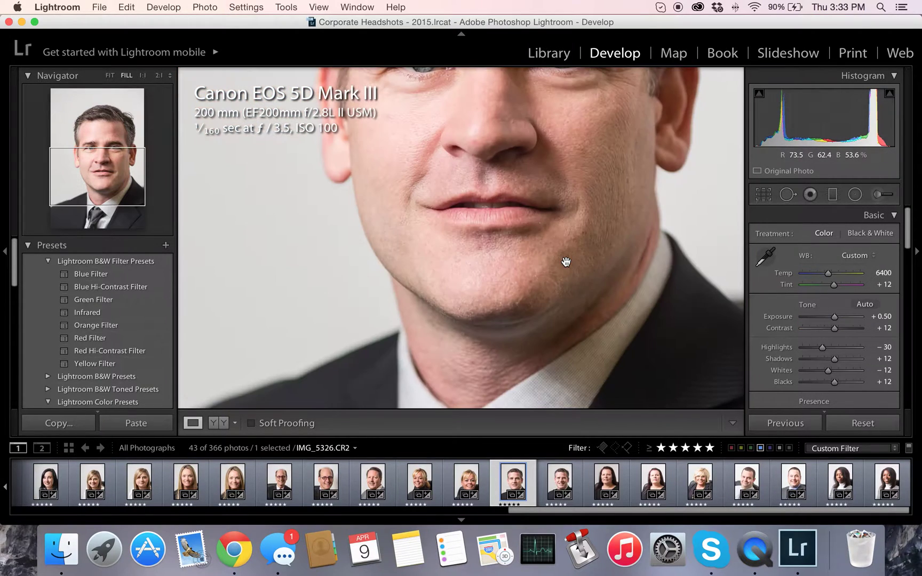
drag(468, 138, 448, 247)
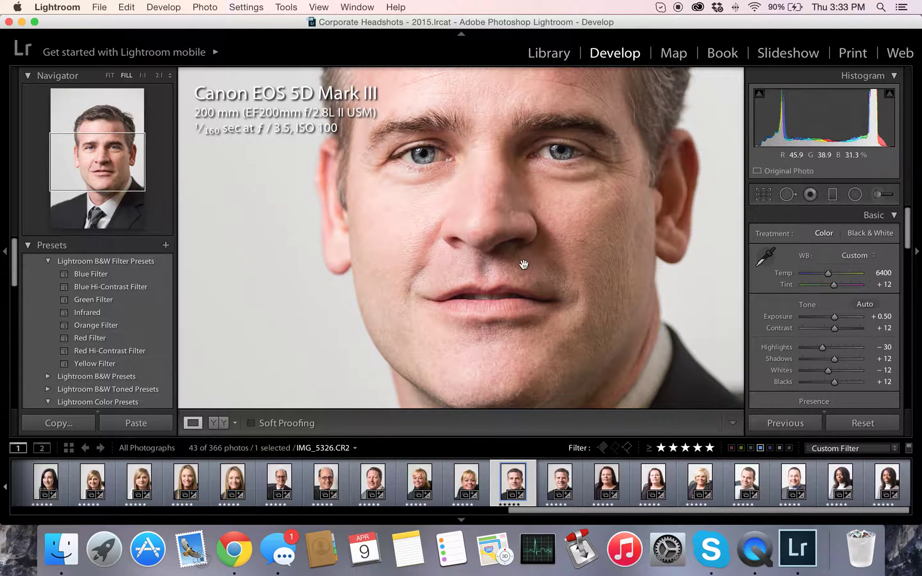
Step: Start a new Adjustment Brush mask for the eyes with Saturation set to -50
drag(531, 214, 524, 249)
drag(348, 126, 351, 150)
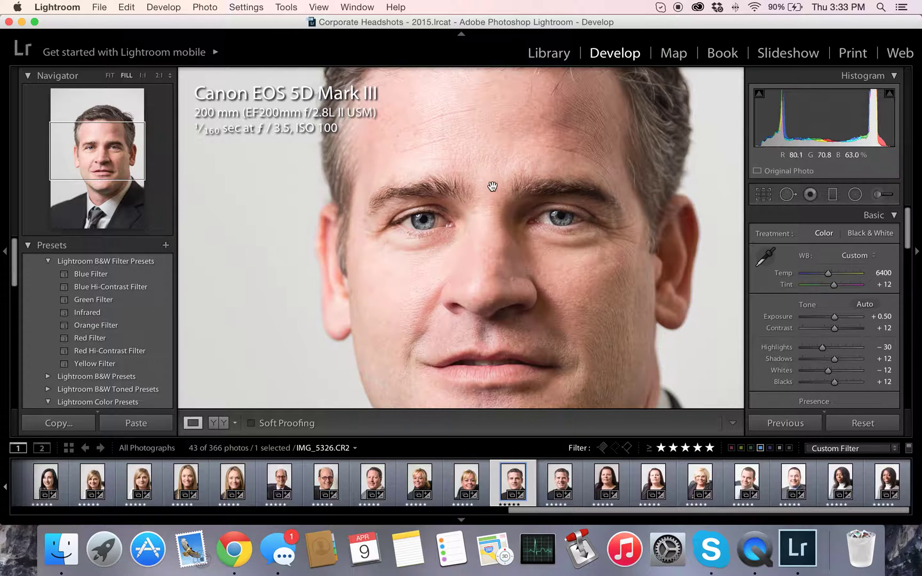
click(547, 221)
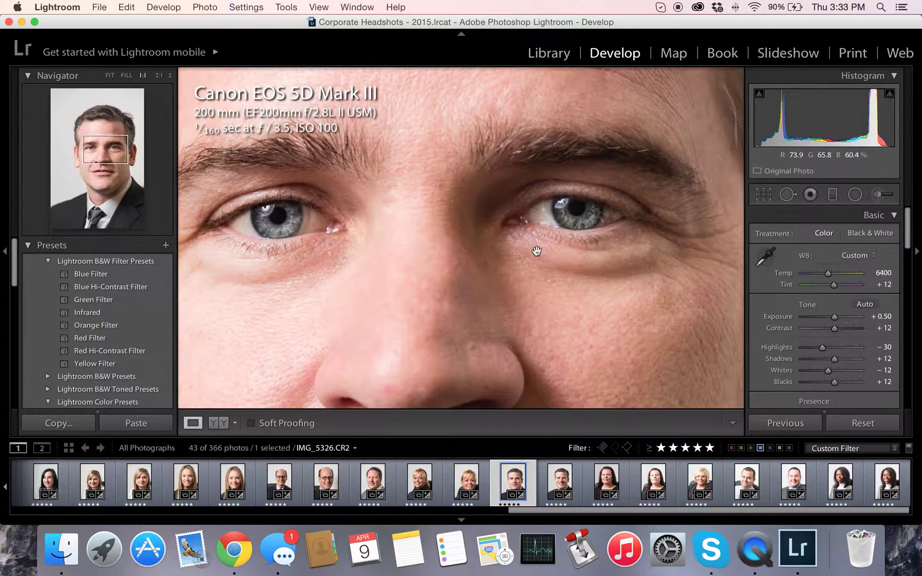
drag(445, 275, 515, 247)
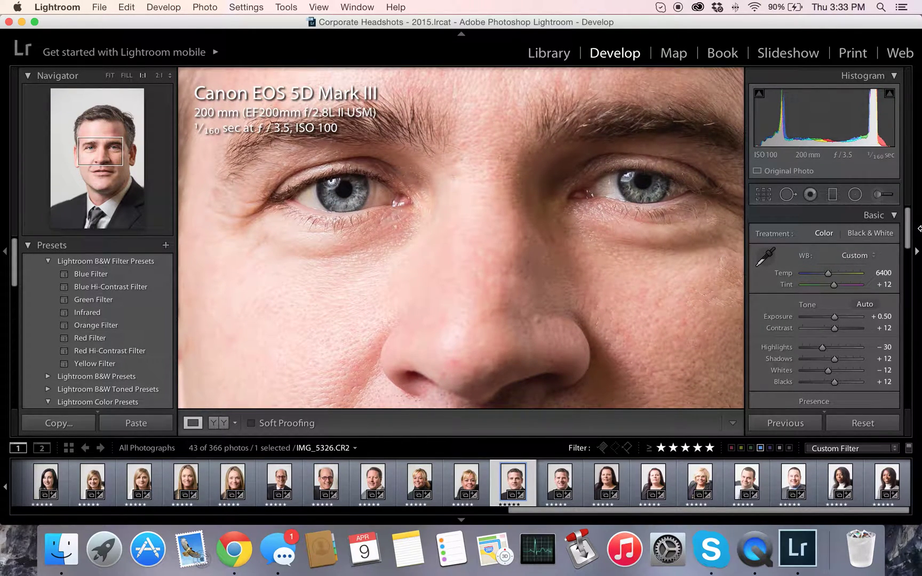
click(876, 193)
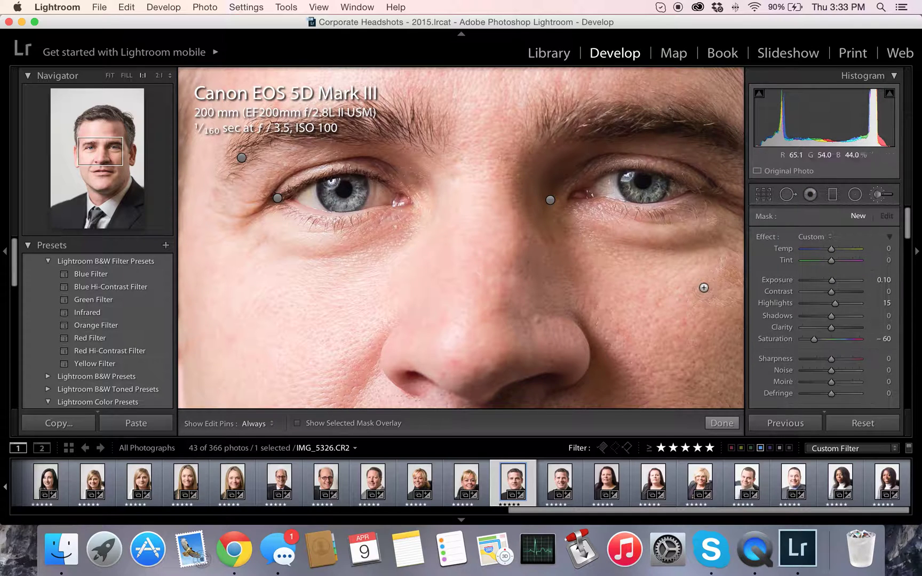
click(886, 339)
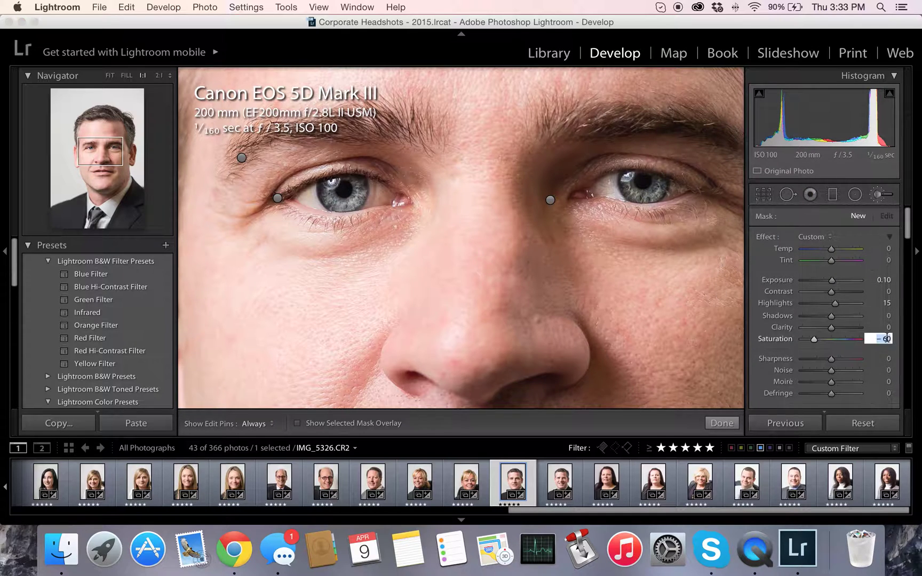
text(-50)
key(Return)
Step: Set the new brush adjustment's Highlights to 20 and Exposure to 0.90
click(885, 302)
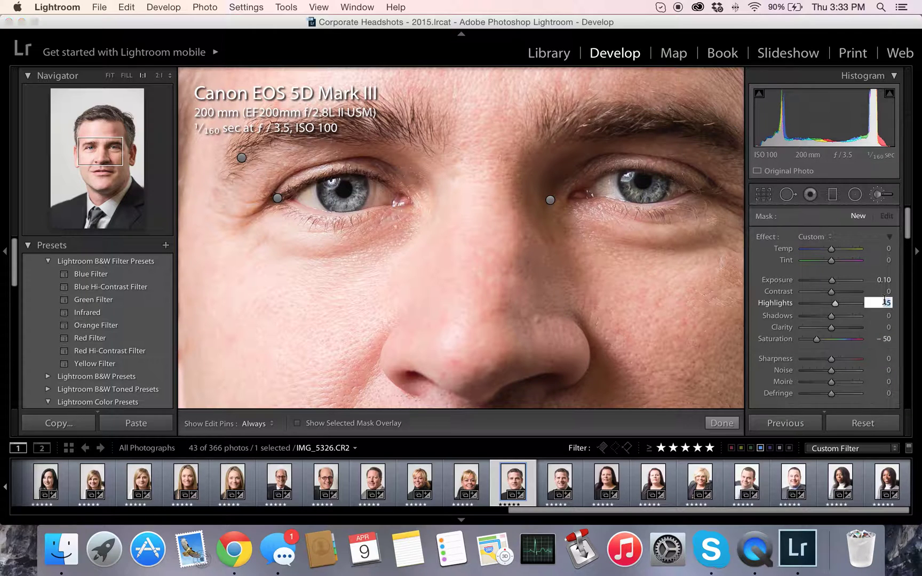
text(30)
key(Return)
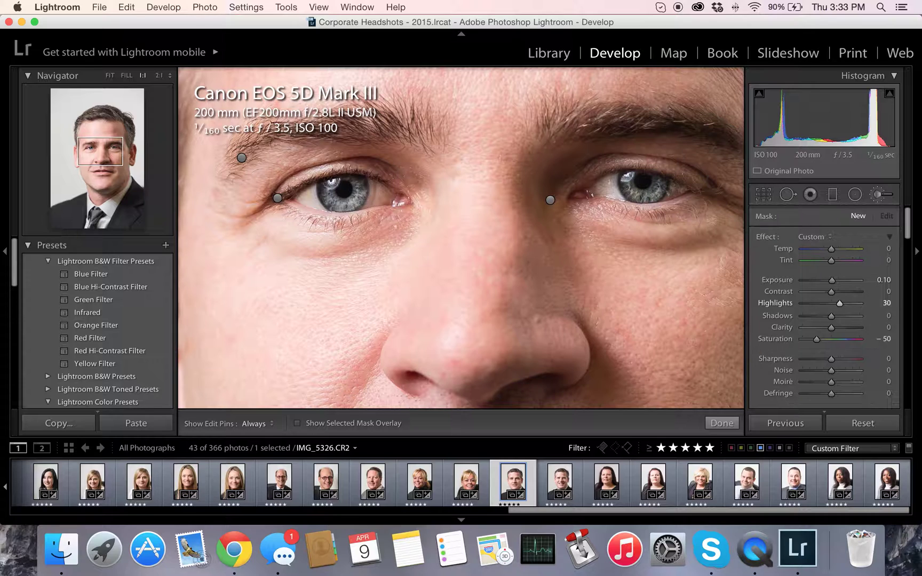
click(885, 303)
key(Return)
click(886, 280)
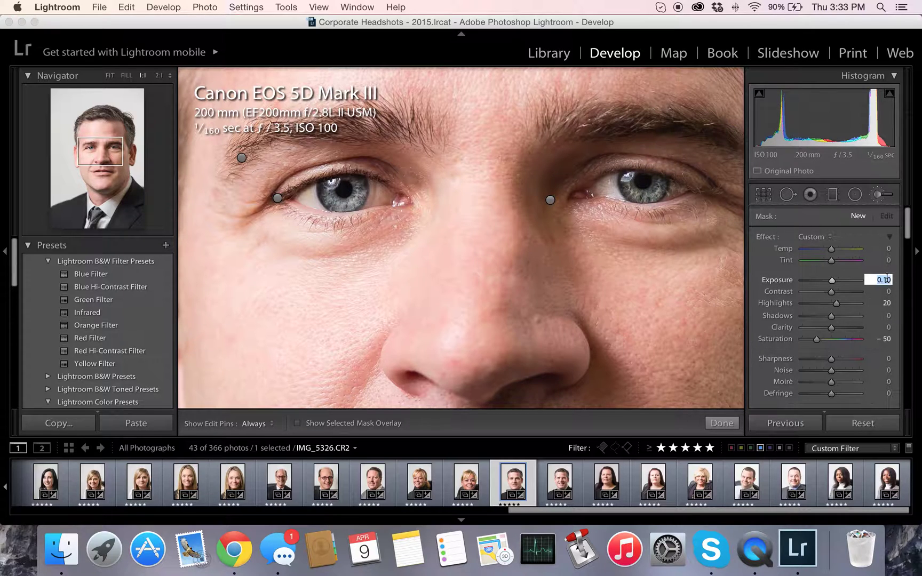
text(0.90)
key(Return)
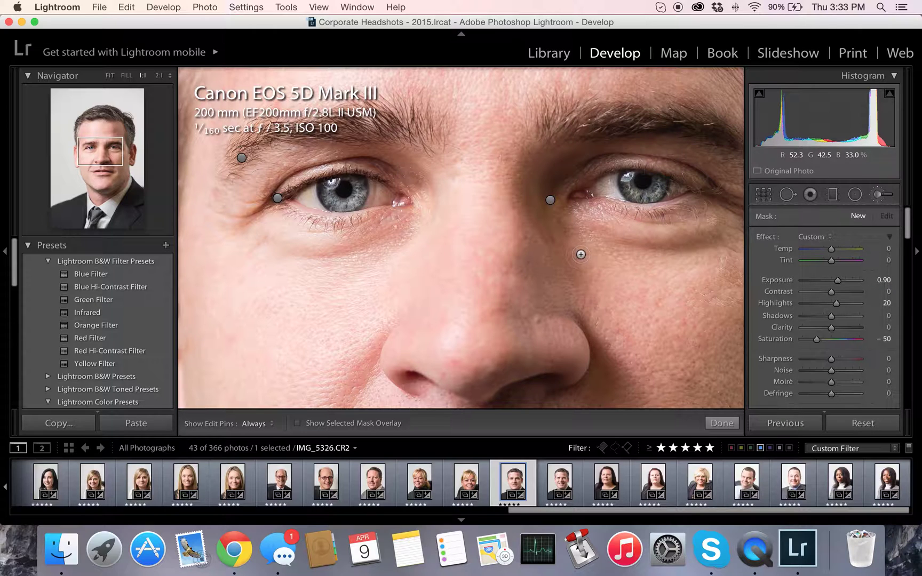
Step: Try brushing across the white of the subject's right eye with the edit pins hidden, and undo the stroke
key(h)
mouse_move(310, 191)
mouse_down()
mouse_move(386, 197)
mouse_move(367, 203)
mouse_move(370, 183)
mouse_up()
key(h)
key(h)
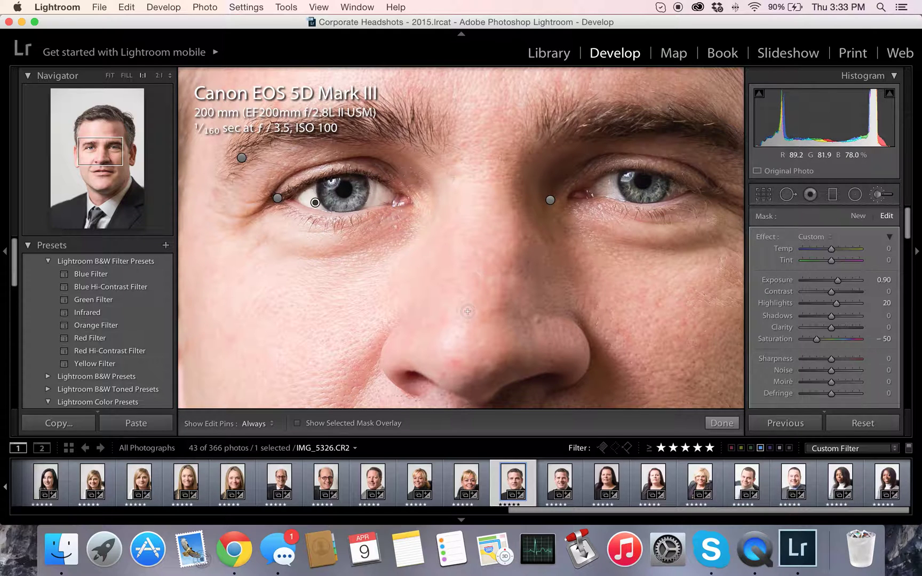
key(super+z)
Step: Brush over the whites of both eyes at size 5.0 with Auto Mask on, hiding the edit pins while painting
scroll(846, 348, down, 5)
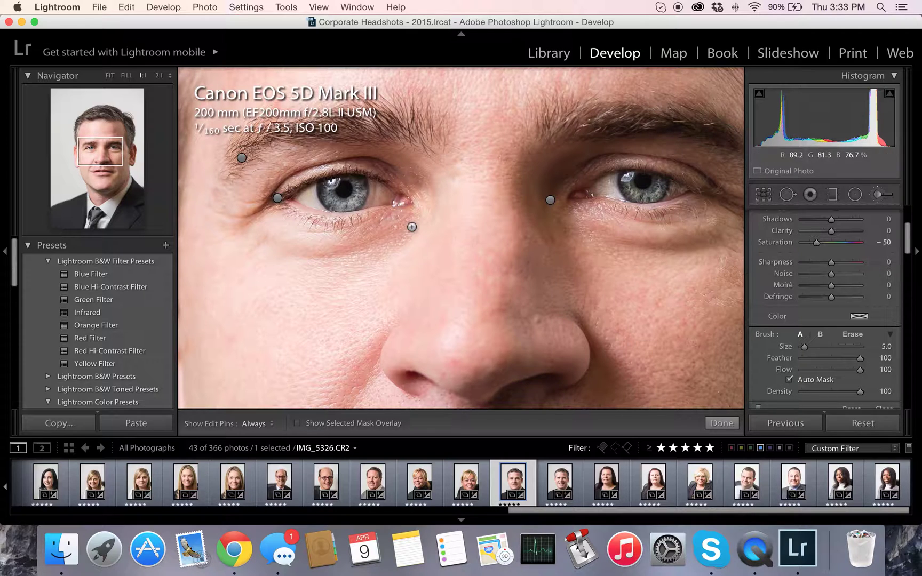
key(h)
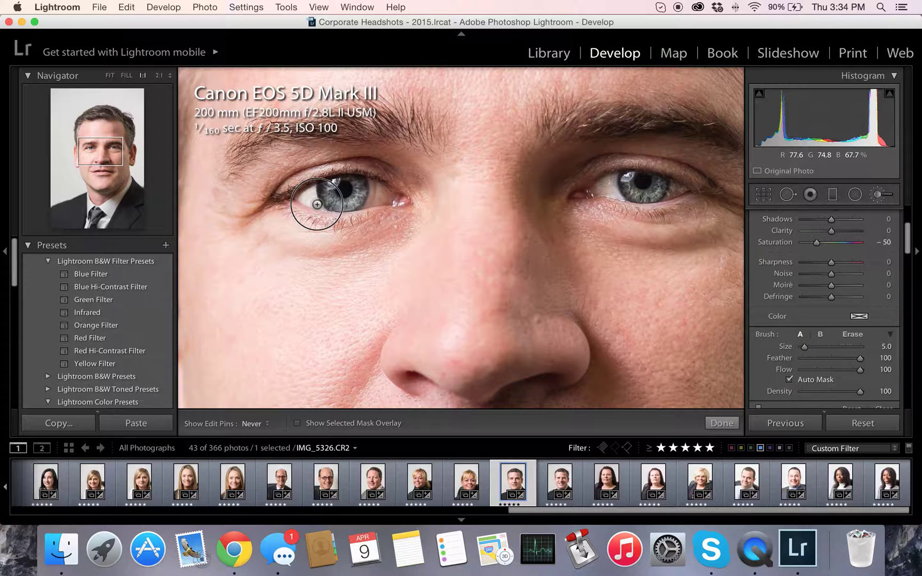
key(h)
key(h)
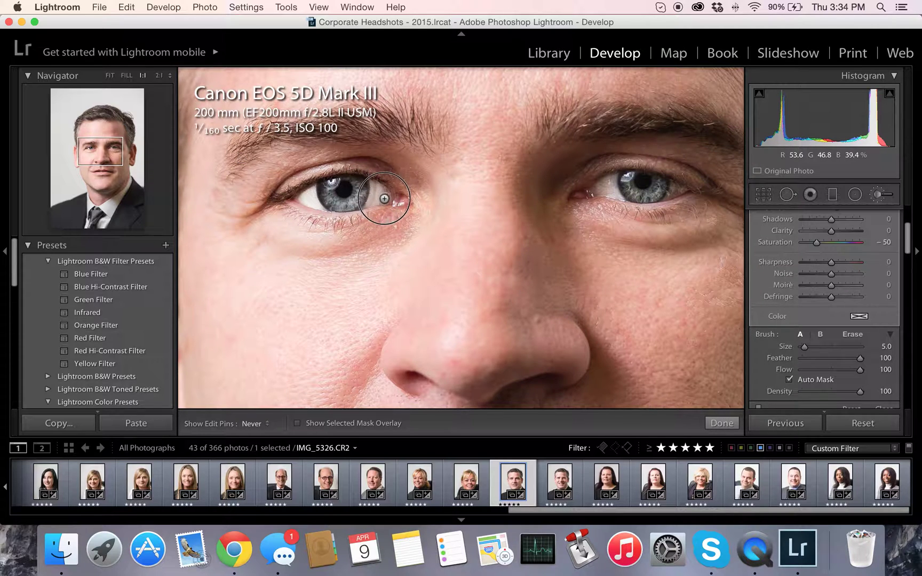
key(h)
key(h)
mouse_move(597, 192)
mouse_down()
mouse_move(619, 198)
mouse_move(614, 185)
mouse_up()
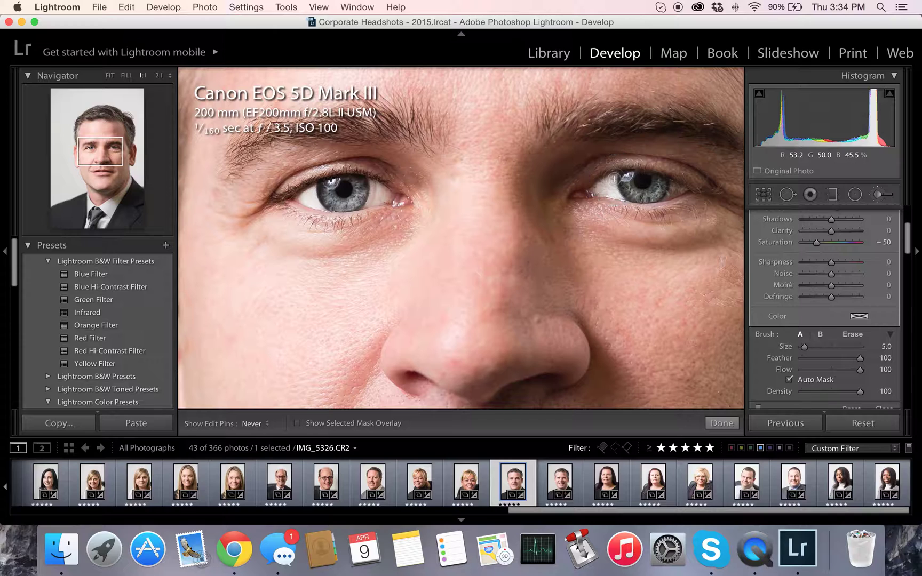
mouse_move(675, 191)
mouse_down()
mouse_move(683, 188)
mouse_move(672, 194)
mouse_up()
key(h)
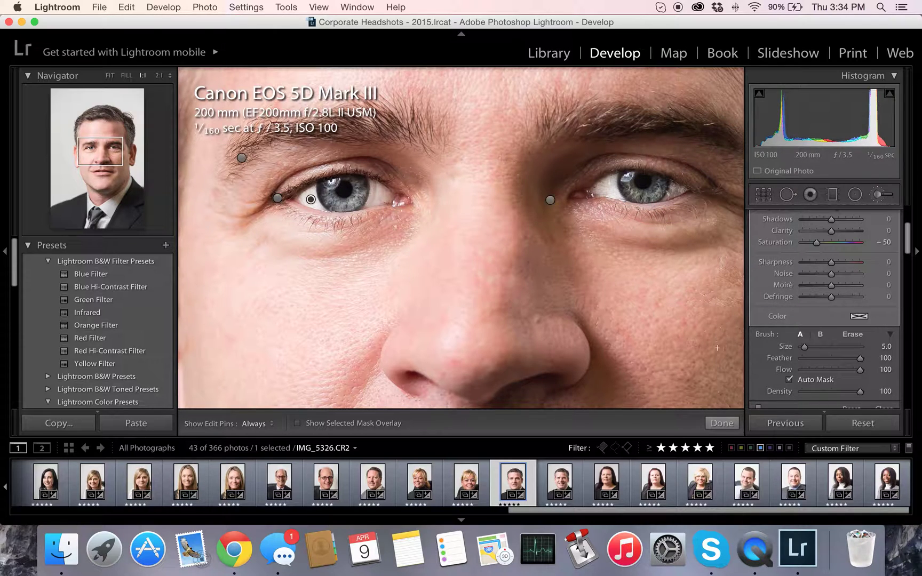
Step: Lower the eye-white adjustment's Exposure to 0.09 and finish the brush edit
scroll(873, 228, up, 3)
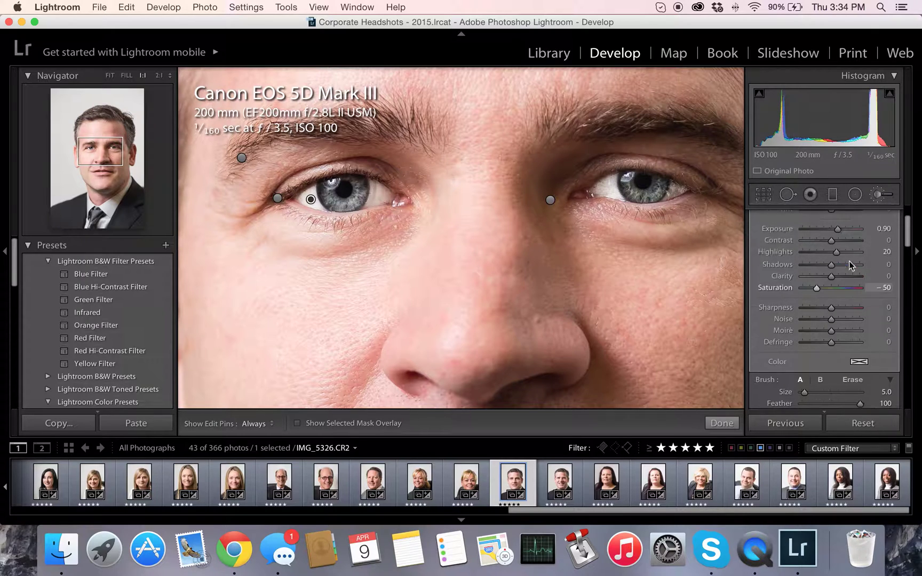
scroll(860, 297, up, 1)
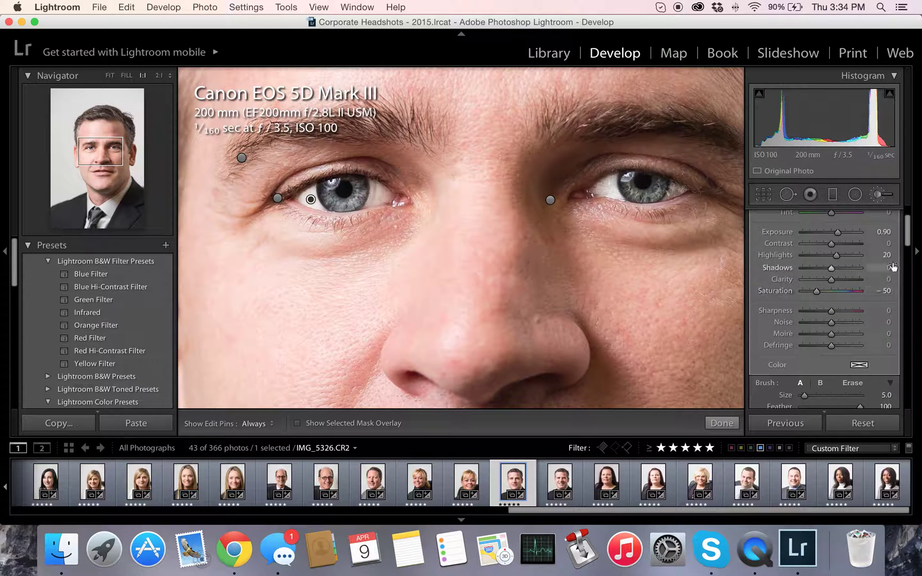
click(887, 255)
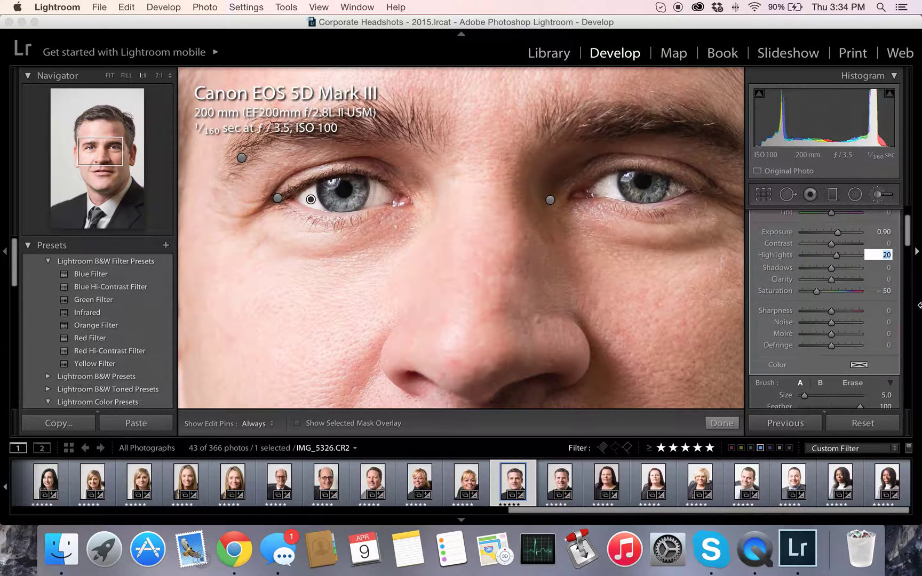
click(888, 232)
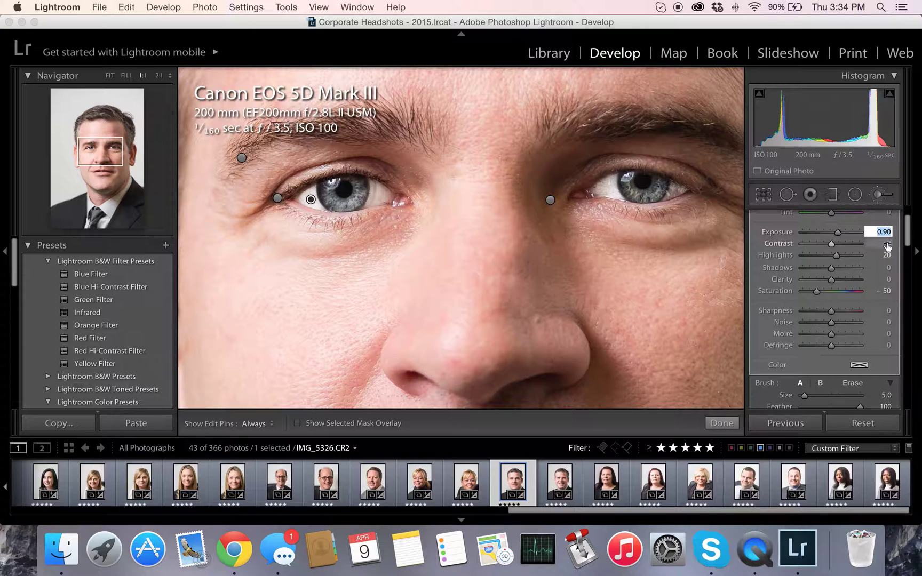
text(.09)
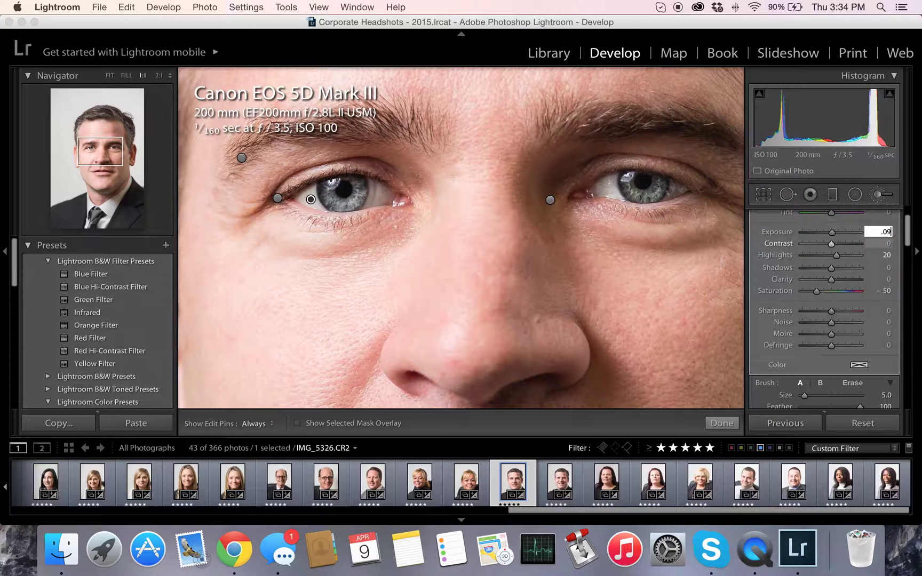
key(Return)
click(722, 423)
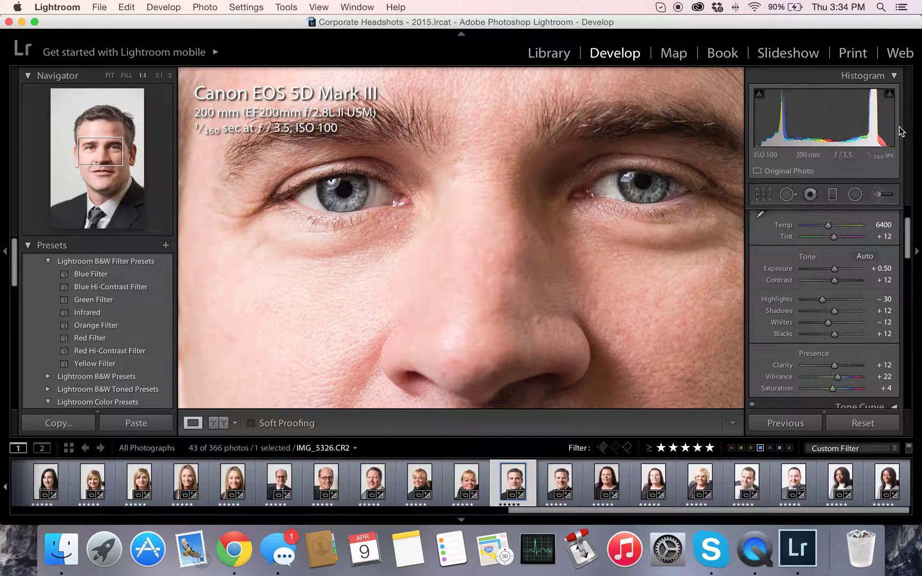
Step: Reselect the eye-white brush adjustment, set its Saturation to -60, and finish the edit
click(884, 194)
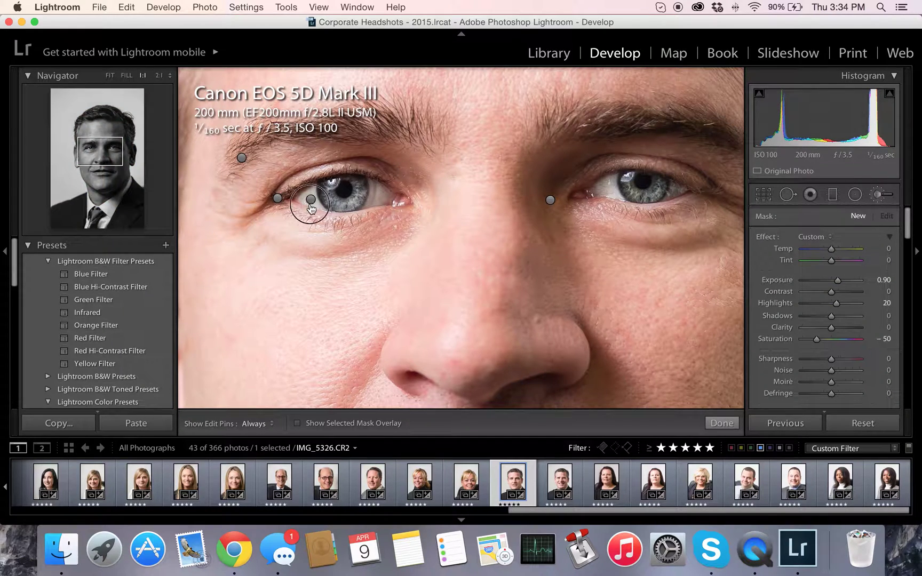
click(310, 199)
click(887, 337)
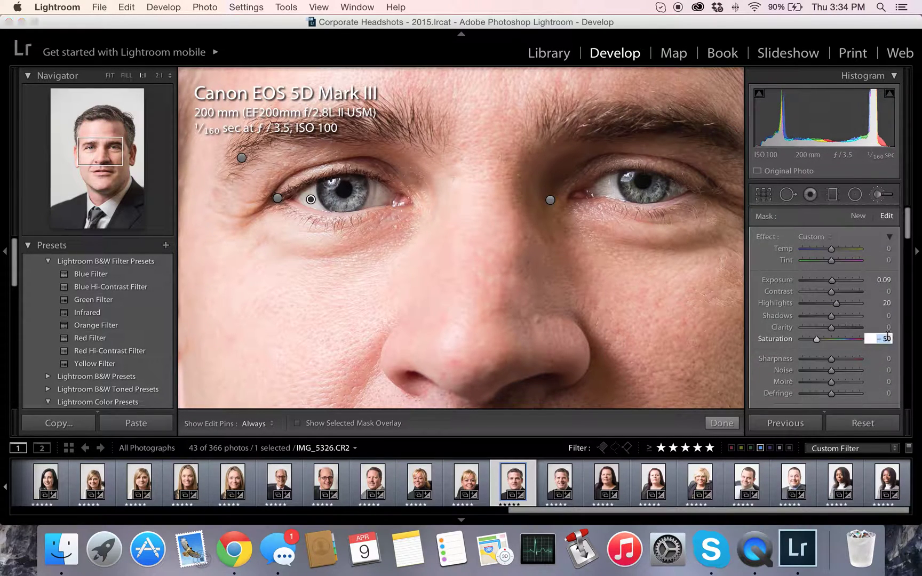
text(-60)
key(Return)
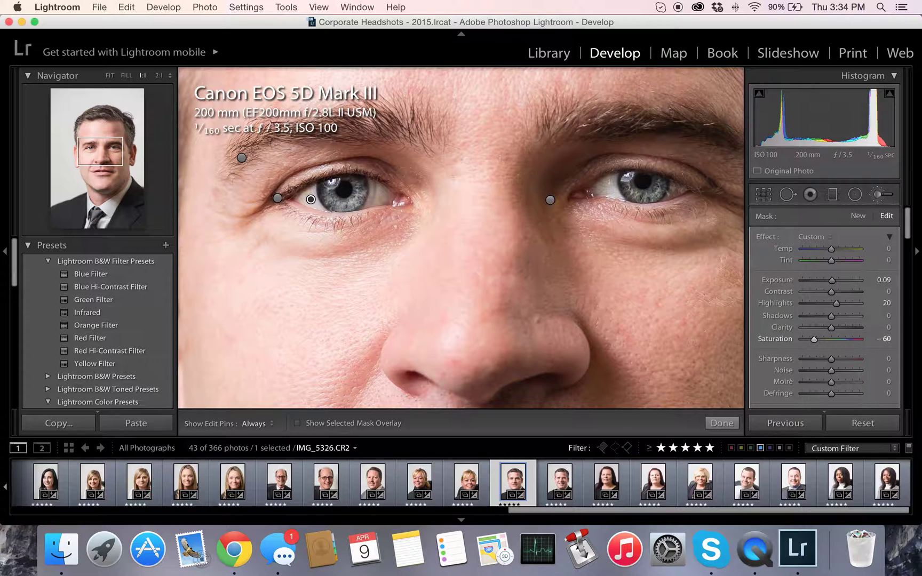
click(722, 423)
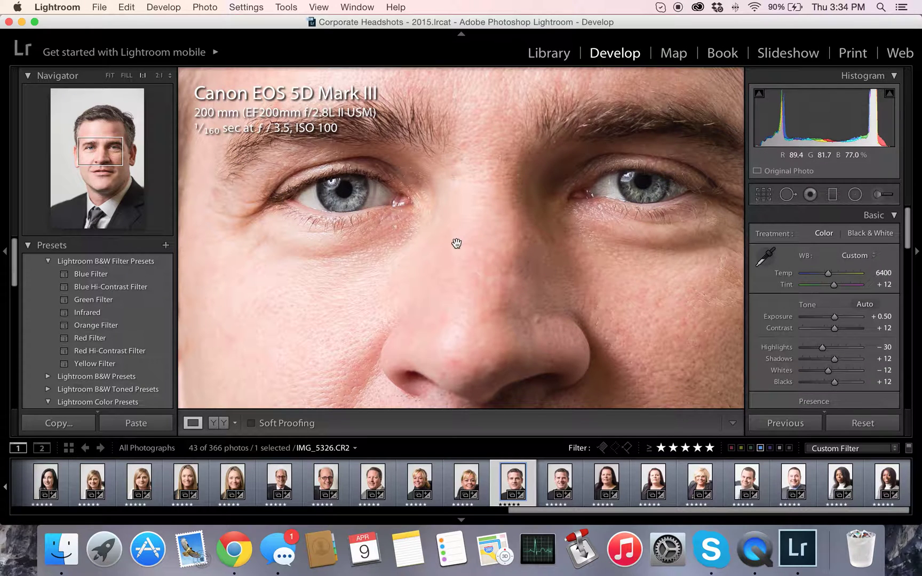
Step: Examine the retouched face from forehead to collar at Fill zoom for remaining flaws
click(372, 212)
drag(465, 350, 459, 299)
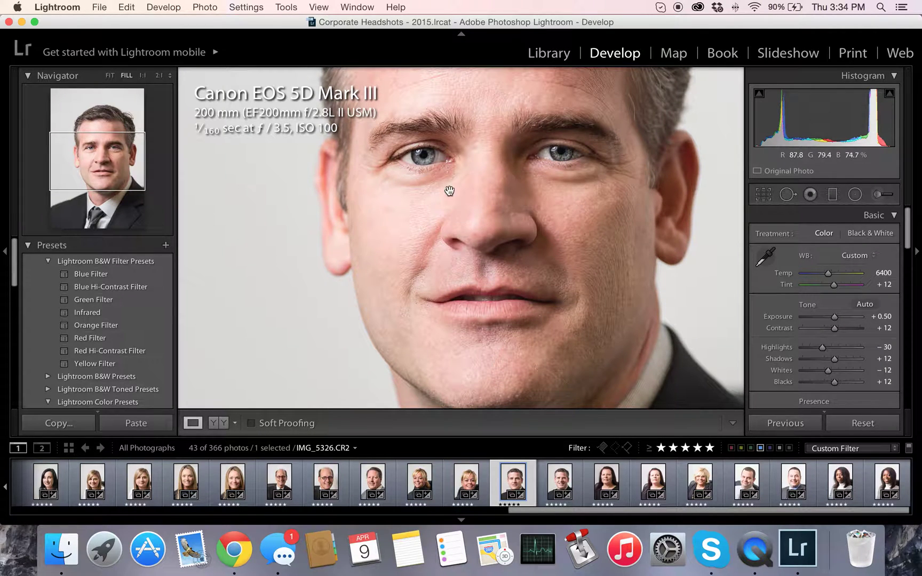
drag(447, 170, 448, 198)
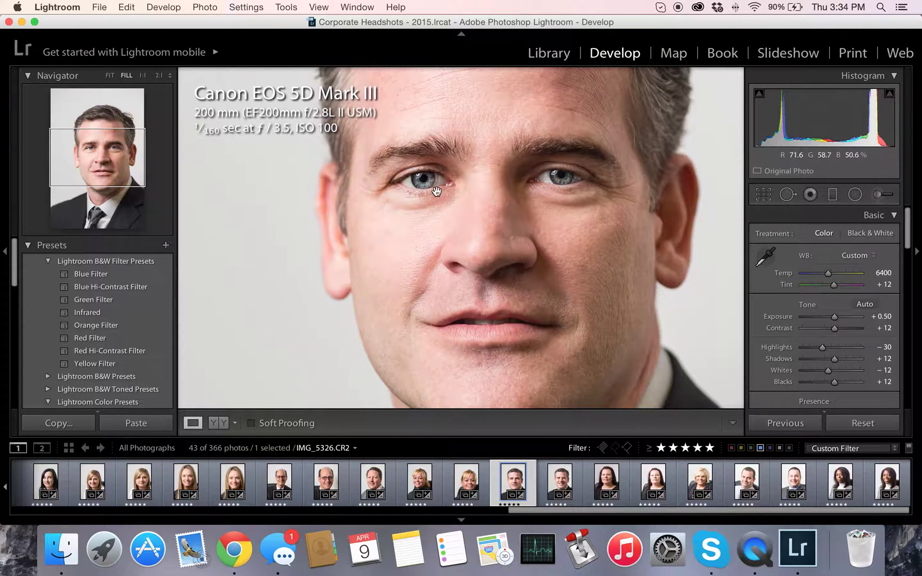
click(576, 257)
click(577, 259)
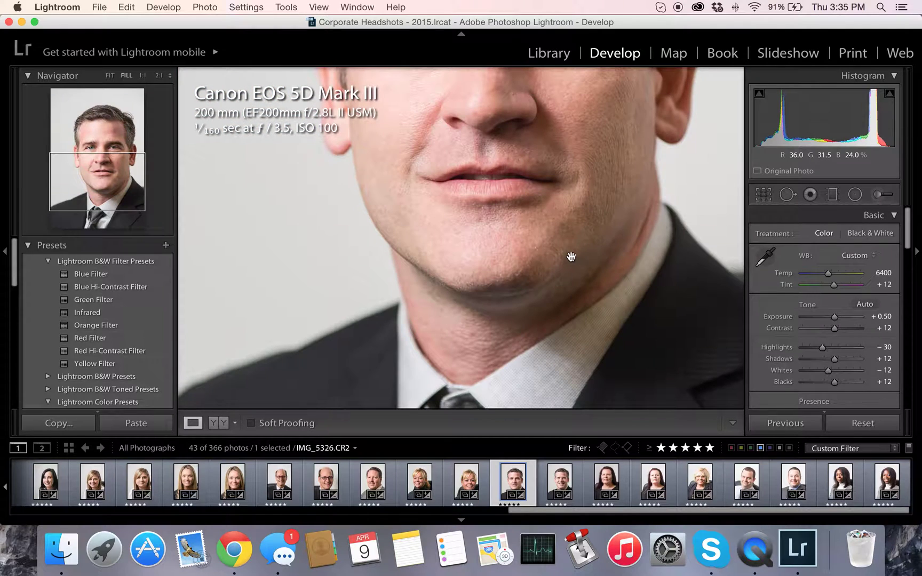
drag(562, 165, 552, 231)
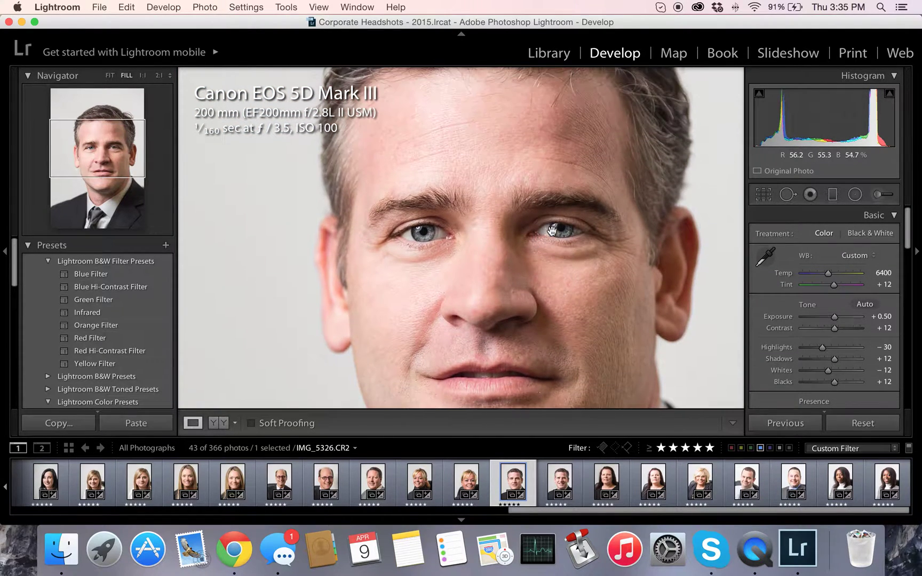
drag(559, 183, 551, 158)
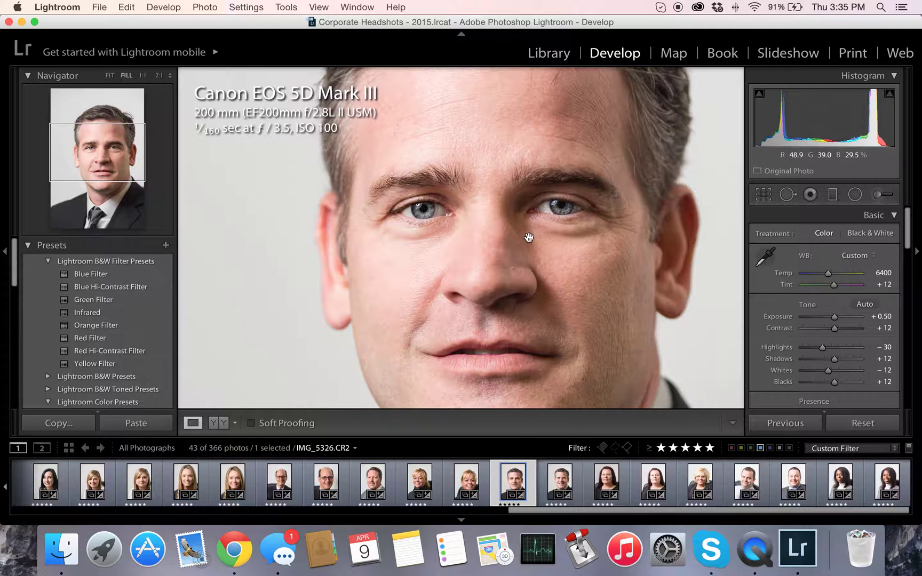
Step: Heal the red spot on the nose tip at size 30 and opacity 85, moving its source to clear skin across the tip
click(478, 289)
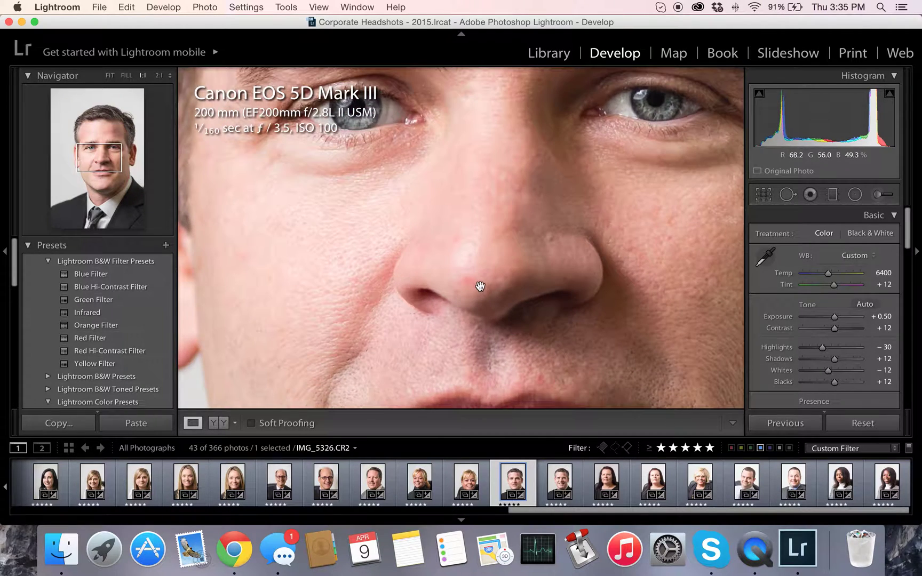
click(787, 194)
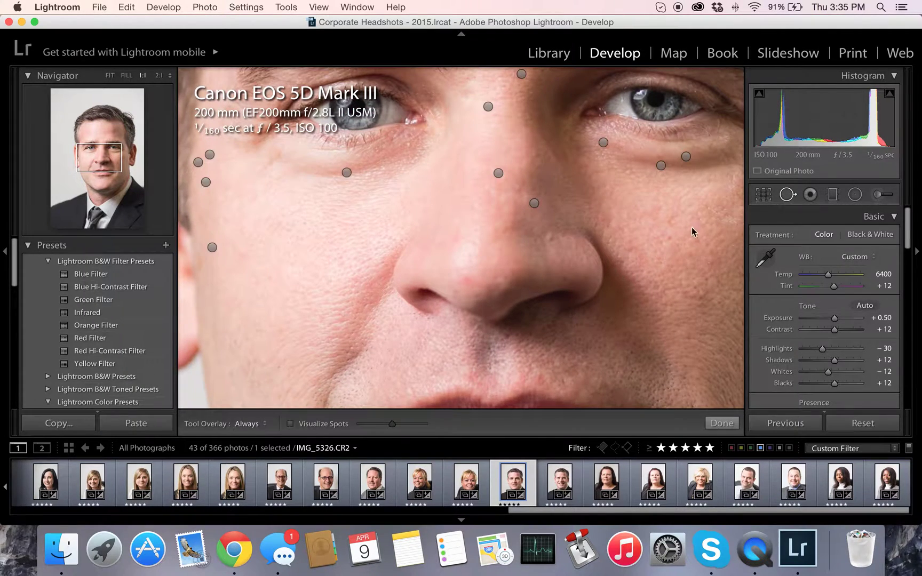
click(470, 282)
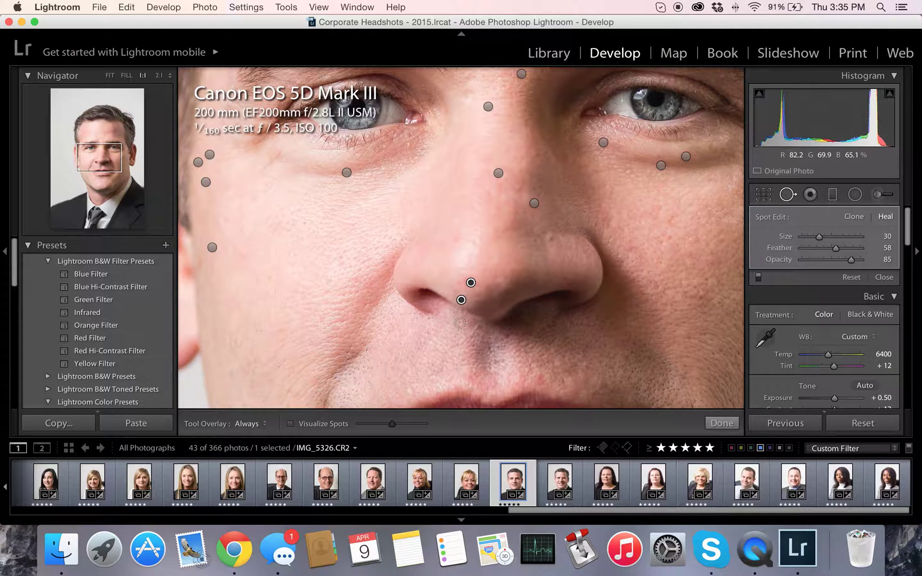
mouse_move(458, 301)
mouse_down()
mouse_move(517, 282)
mouse_move(504, 268)
mouse_up()
key(q)
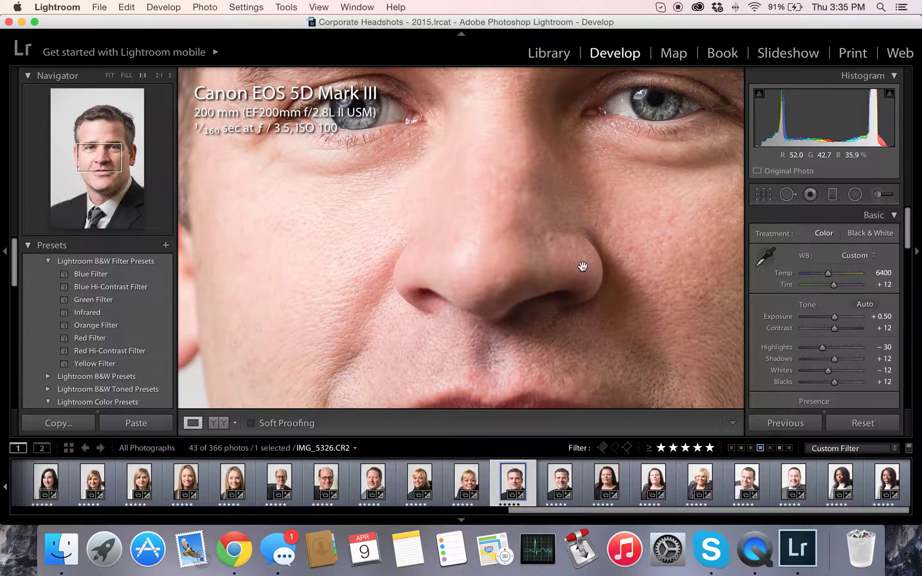
drag(565, 189, 520, 282)
click(538, 275)
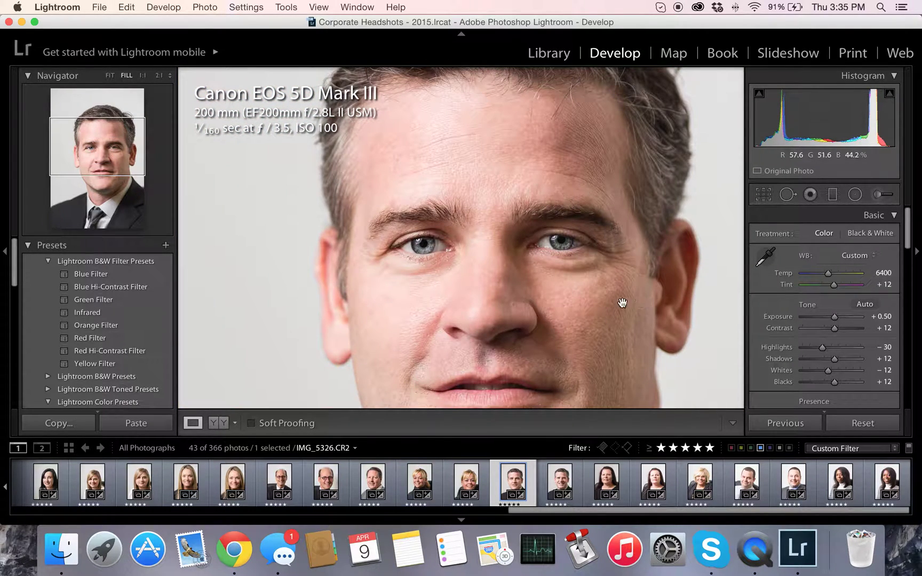
Step: Heal the rough patch on the shadowed-side cheek below the eye at size 66 and opacity 85, and finish the spot edit
click(636, 289)
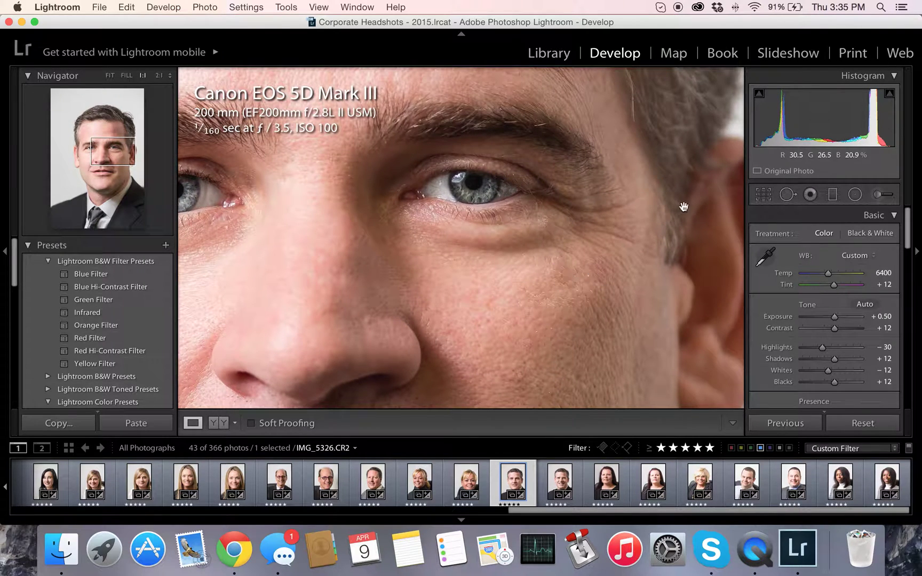
click(787, 194)
scroll(566, 283, up, 5)
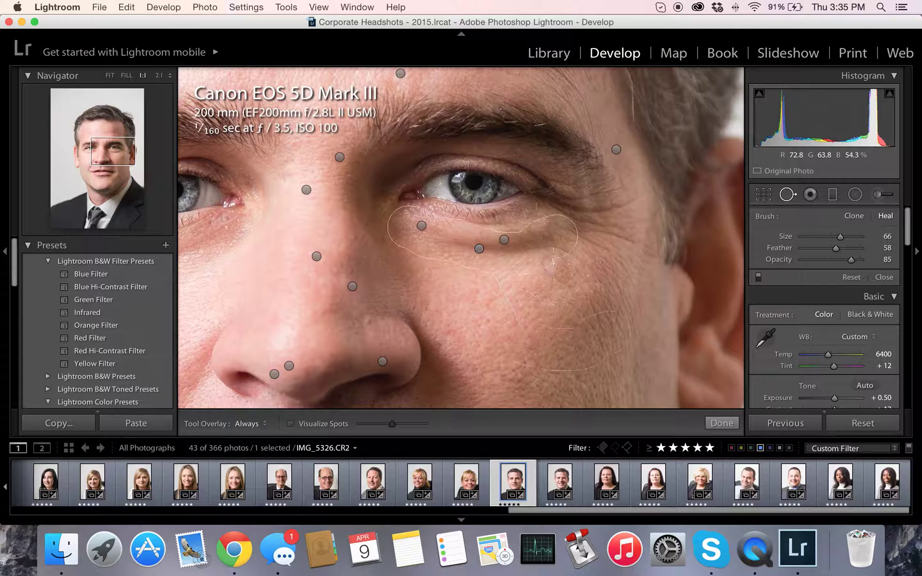
mouse_move(547, 275)
mouse_down()
mouse_move(579, 268)
mouse_move(581, 282)
mouse_move(558, 295)
mouse_move(534, 292)
mouse_up()
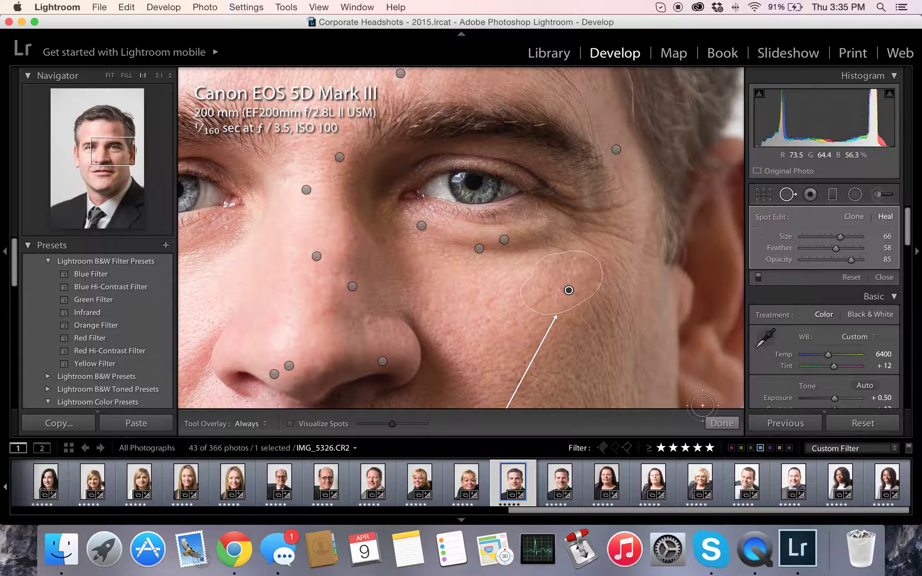
click(722, 424)
drag(578, 331, 573, 328)
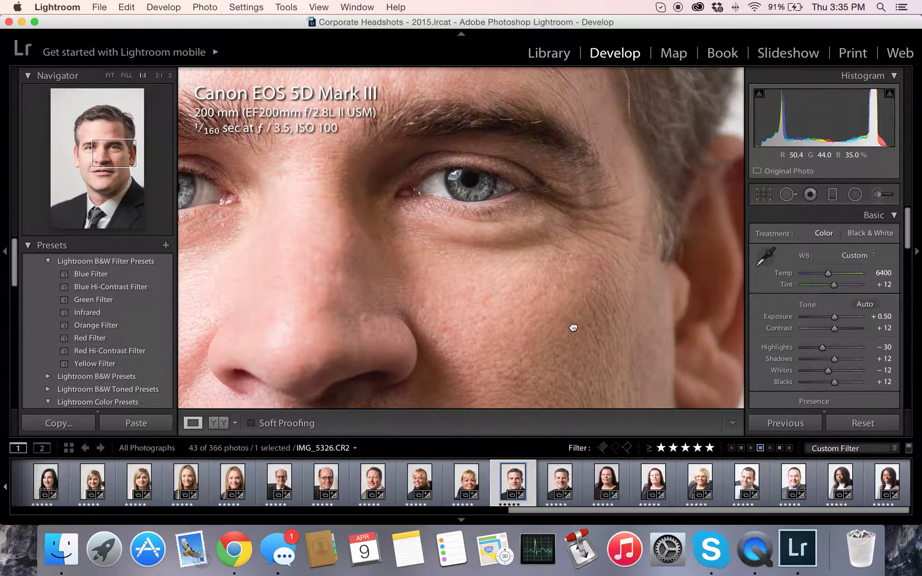
click(574, 326)
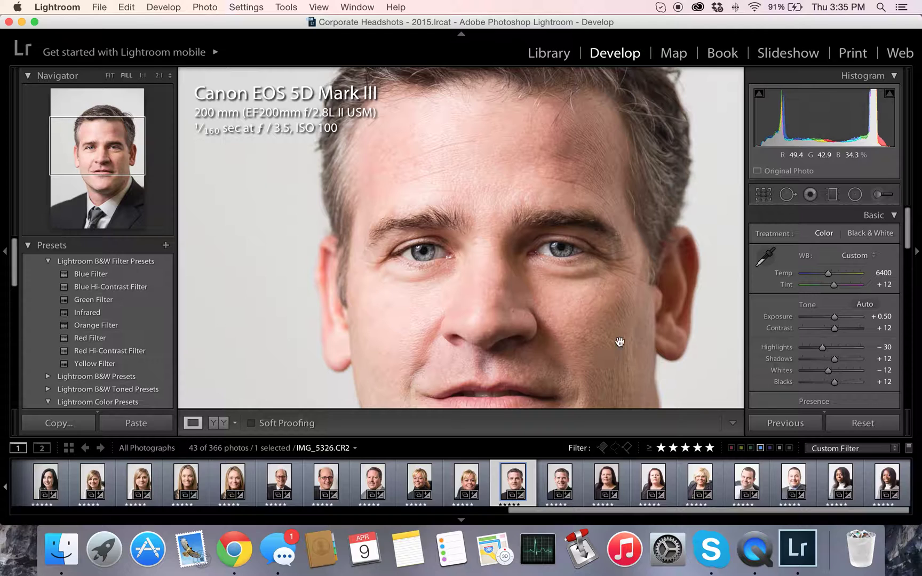
Step: Reselect the shadowed-side cheek heal, move its source from the lower face up onto the cheek, and finish the spot edit
click(788, 194)
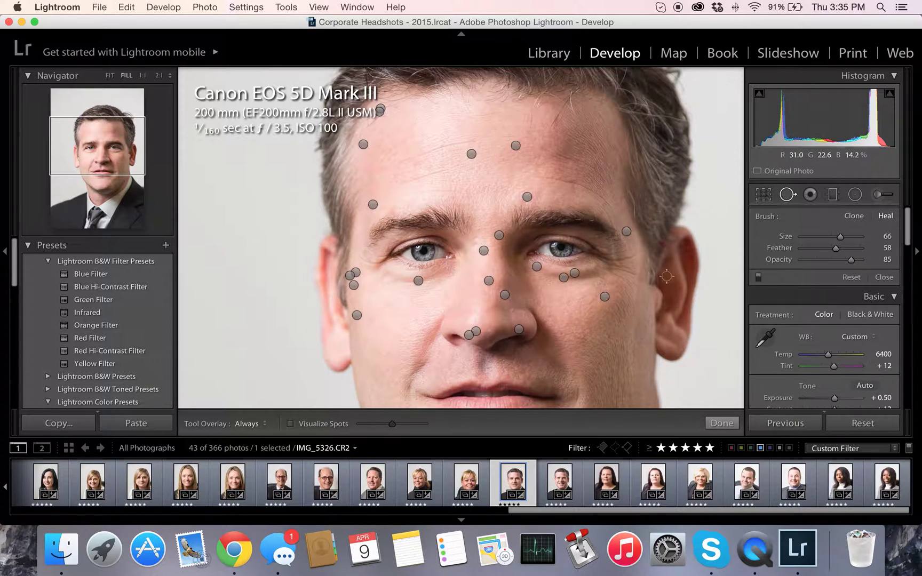
click(606, 296)
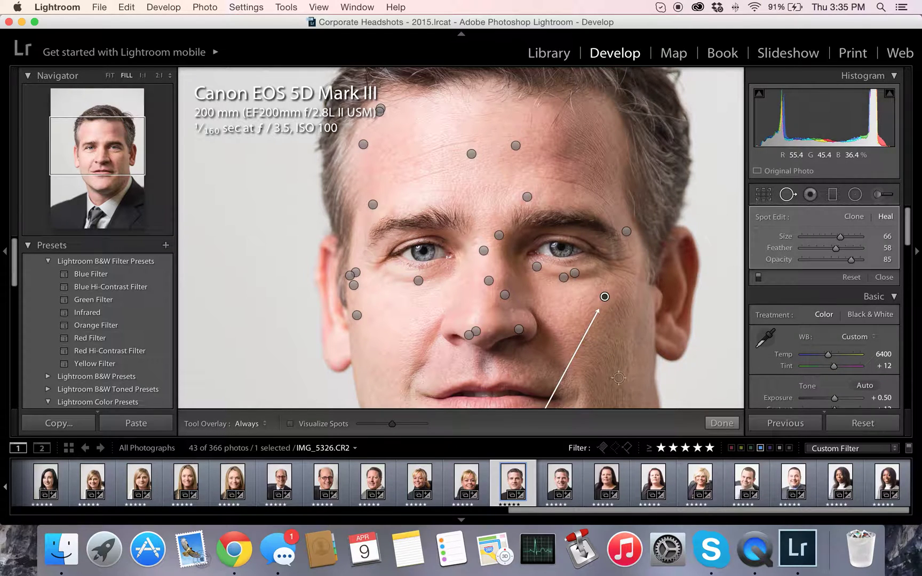
scroll(603, 278, down, 1)
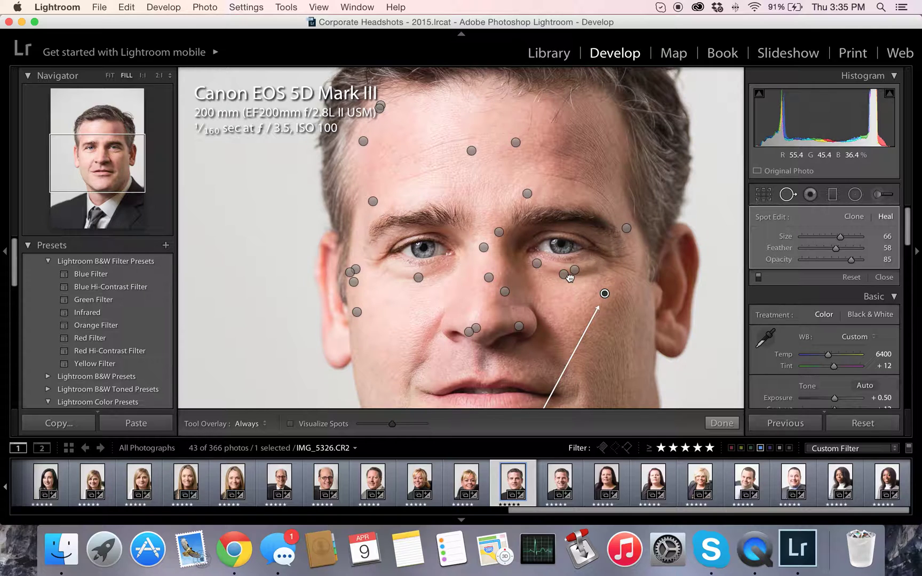
scroll(569, 277, down, 5)
mouse_move(513, 350)
mouse_down()
mouse_move(587, 270)
mouse_move(609, 229)
mouse_up()
click(714, 424)
click(603, 192)
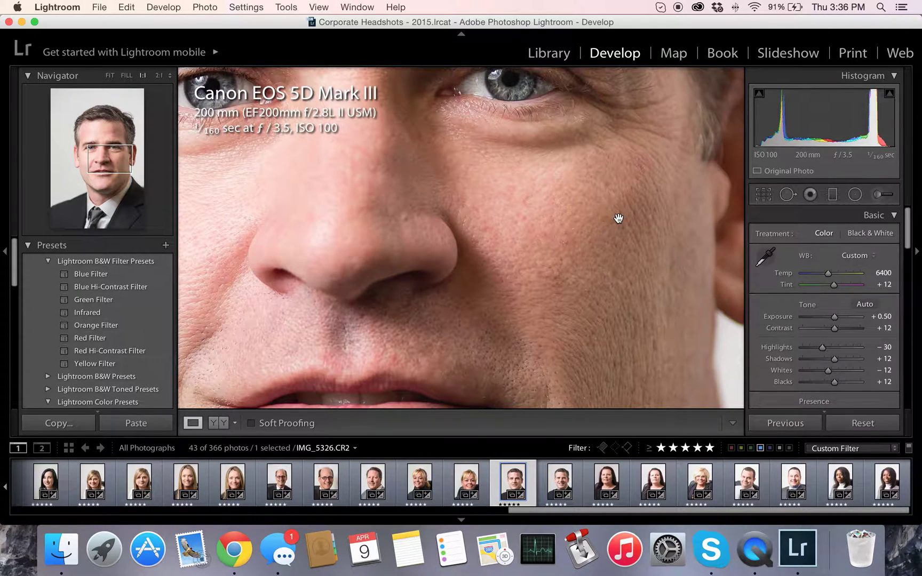
click(618, 218)
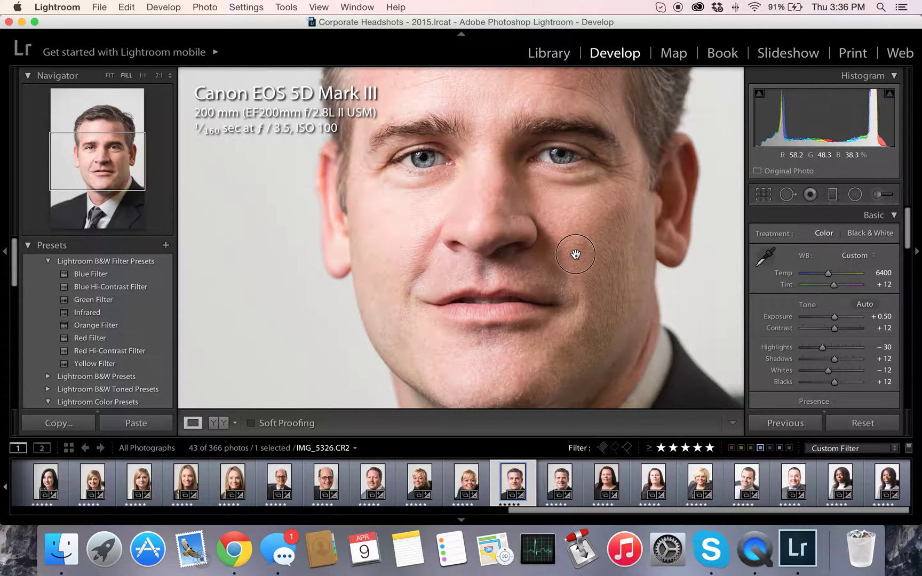
Step: Examine the forehead, eyes, nose and chin at Fill and close-up zoom for remaining blemishes
drag(578, 255, 569, 272)
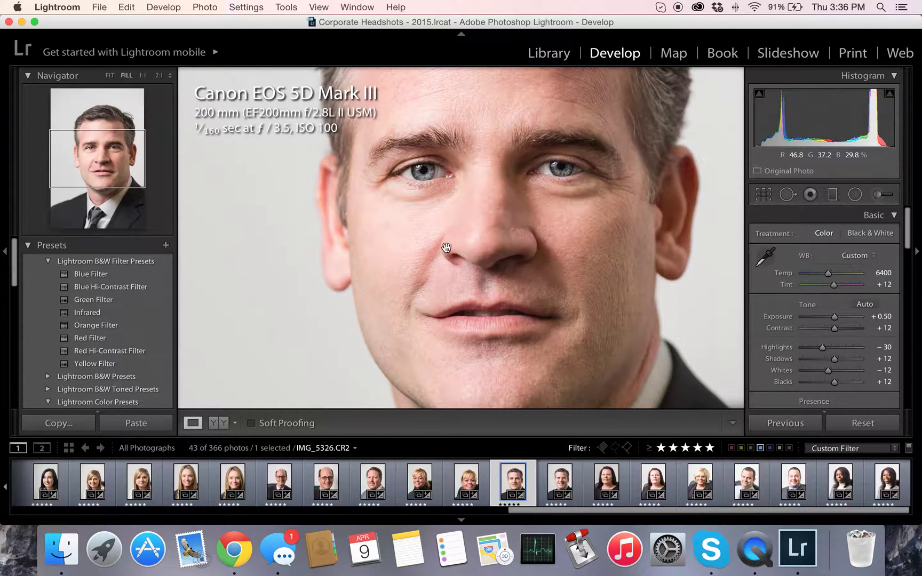
drag(563, 221, 560, 267)
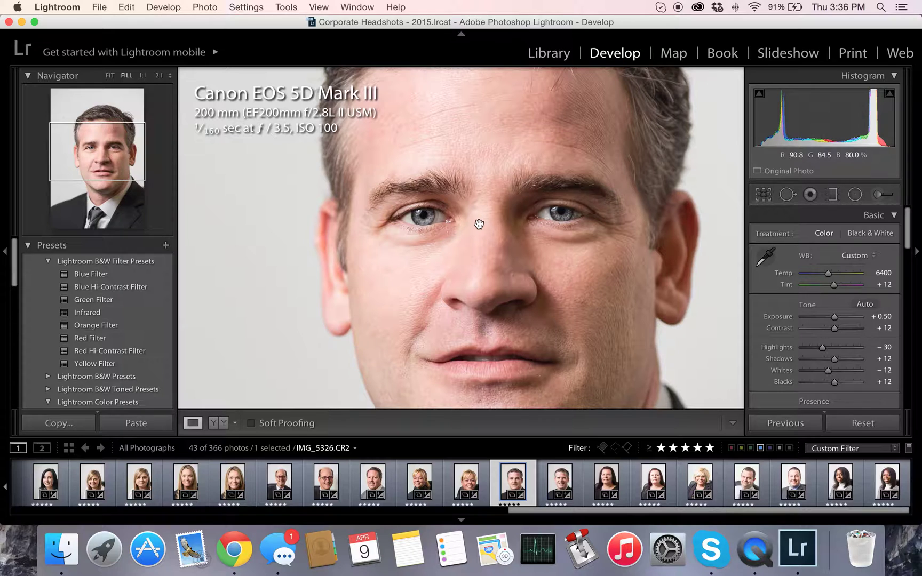
click(547, 226)
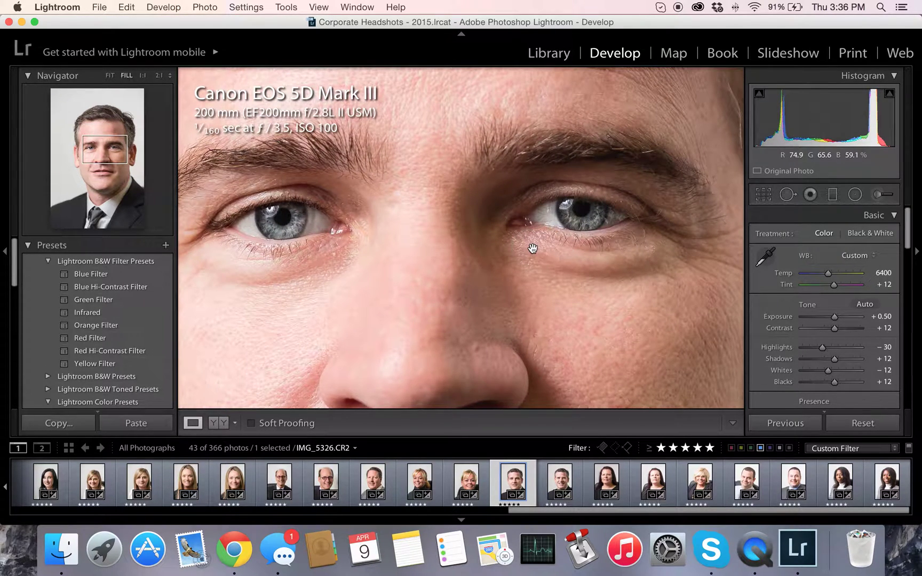
click(533, 248)
drag(512, 212, 497, 258)
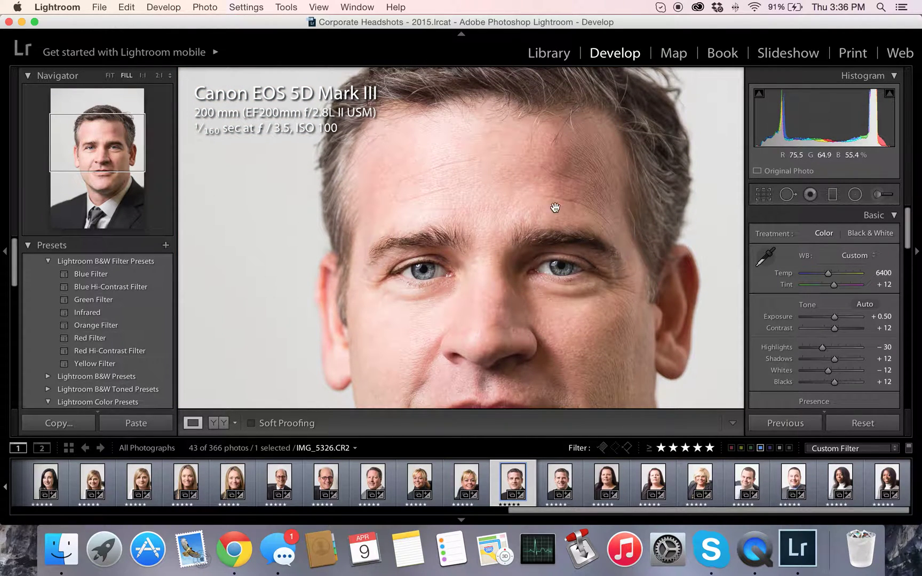
drag(478, 249, 352, 171)
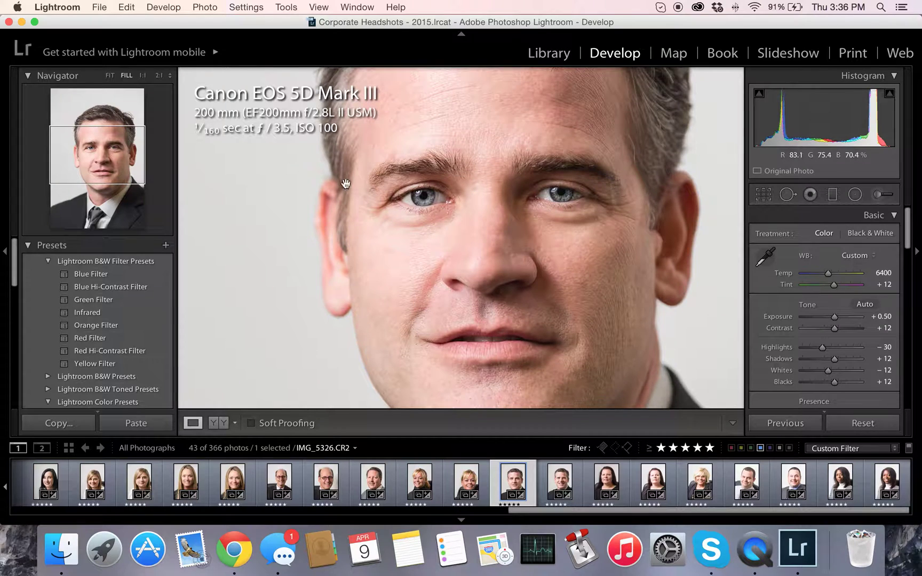
drag(430, 258, 429, 256)
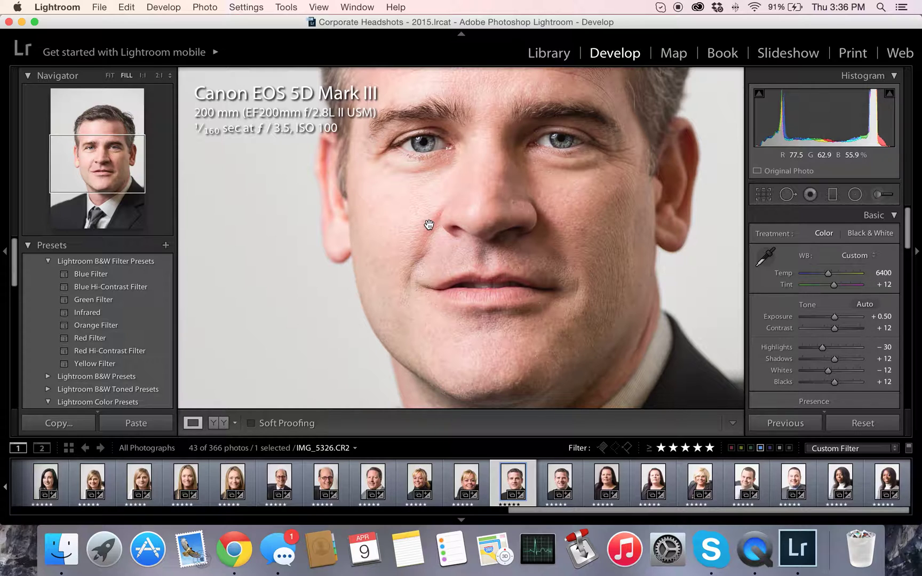
Step: Heal the small mark above the nostril on the shadowed side of the nose at size 30 and opacity 85
click(790, 195)
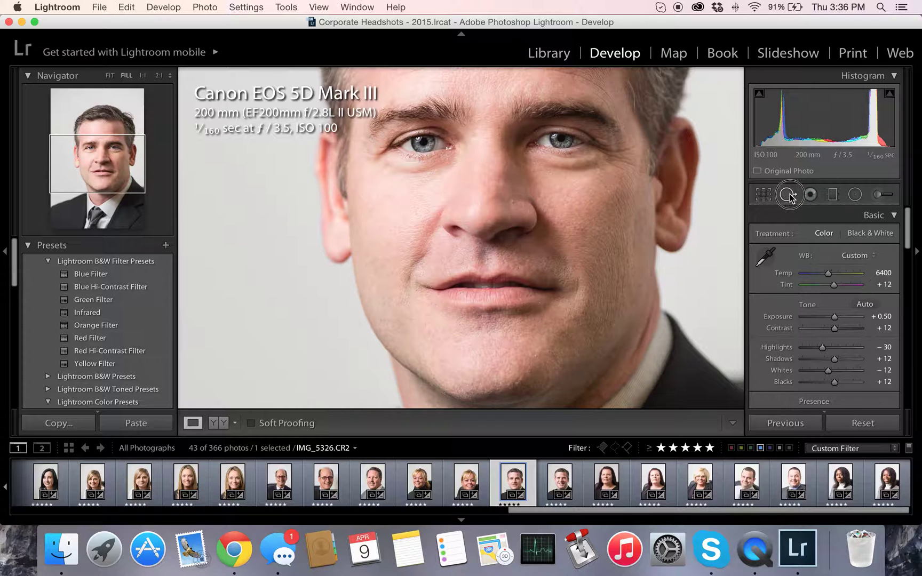
click(520, 207)
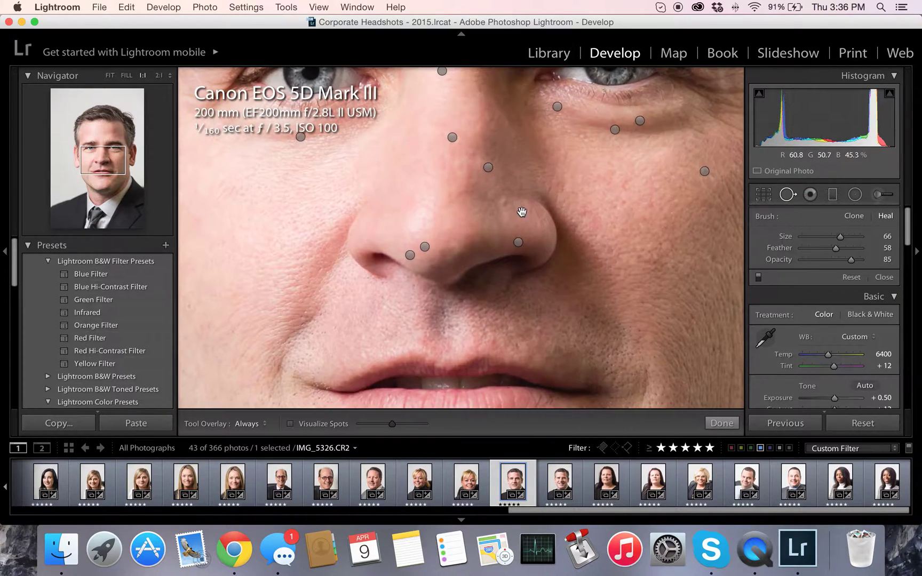
scroll(513, 206, down, 6)
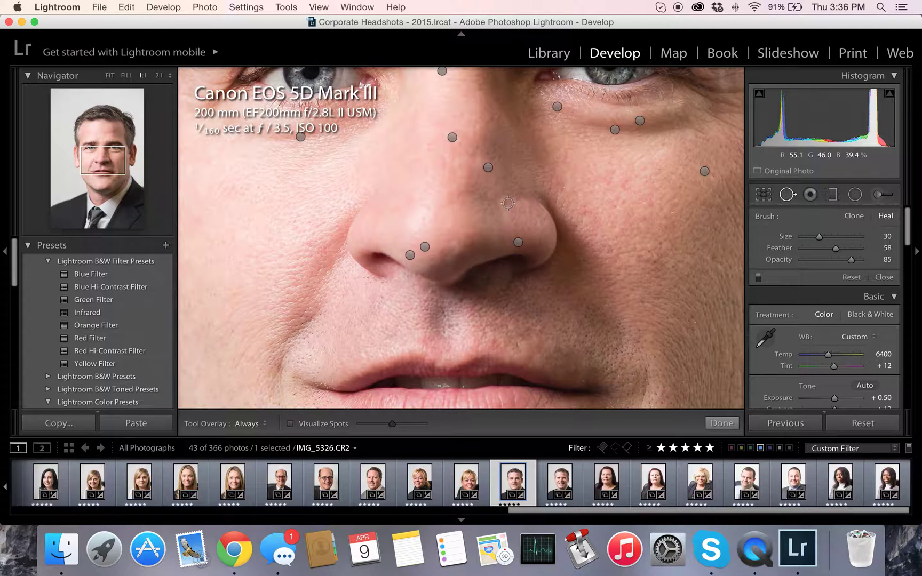
click(505, 201)
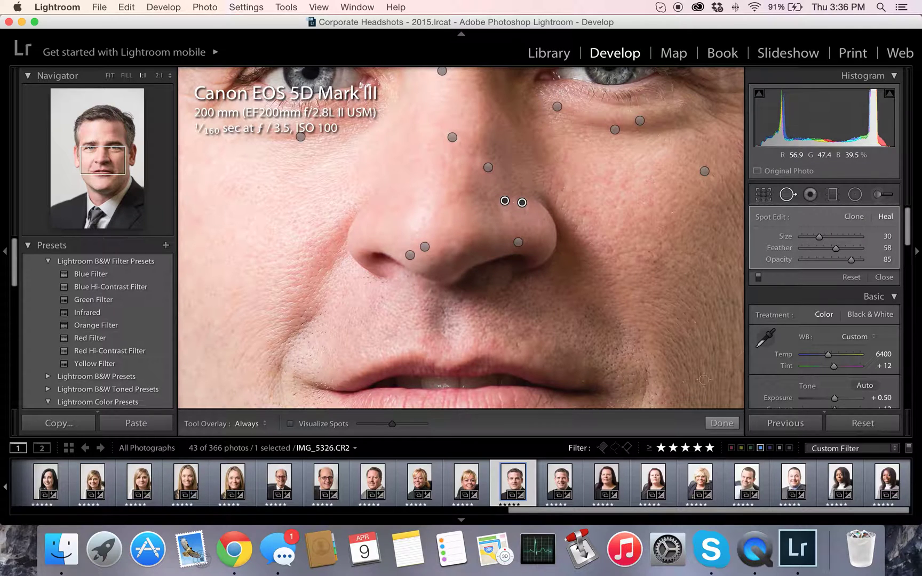
click(722, 424)
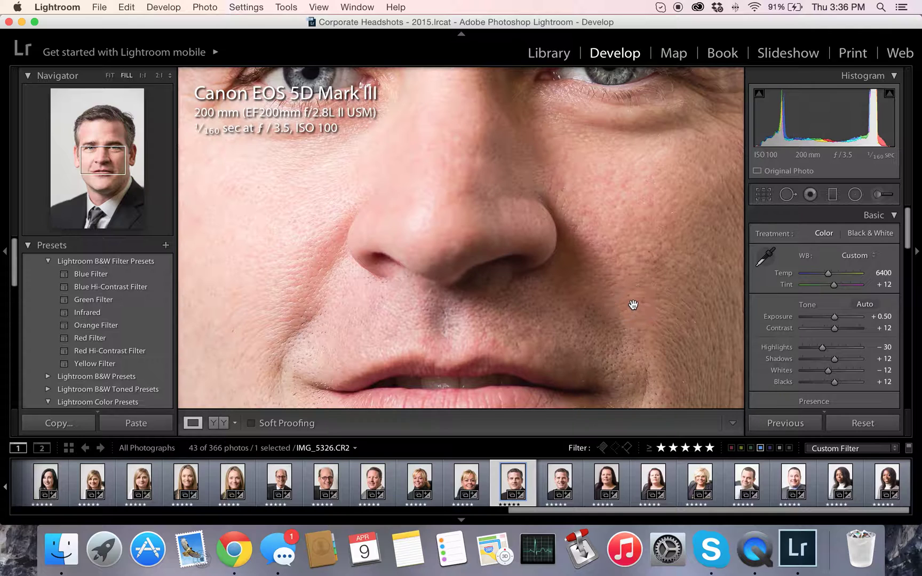
click(634, 304)
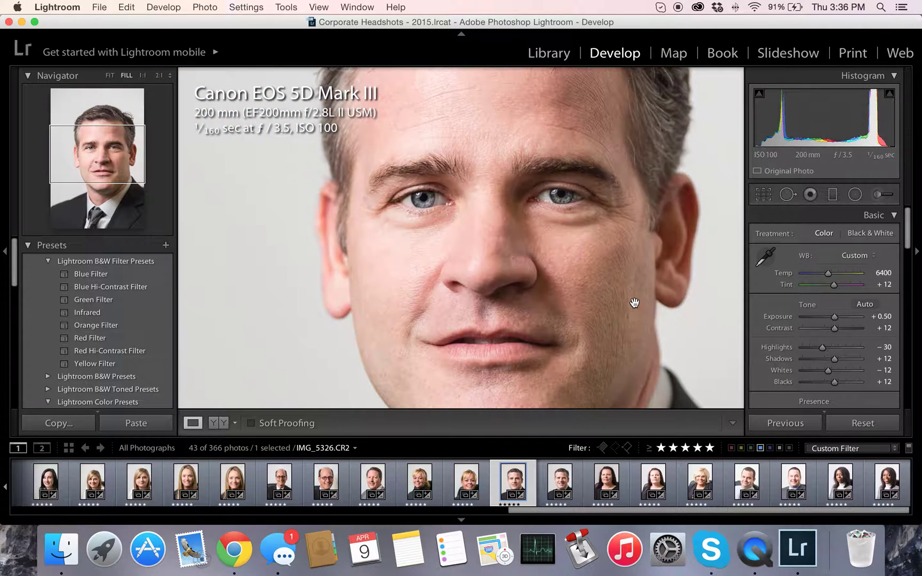
Step: Compare the retouched face with the unedited original by resetting all settings and repeatedly undoing and redoing the reset, ending on the retouched version
scroll(587, 262, down, 2)
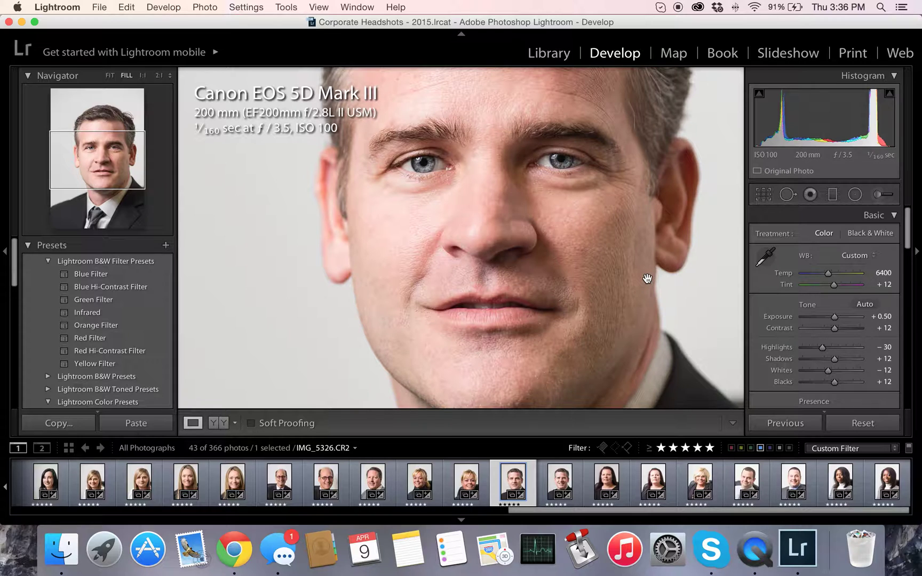
click(880, 425)
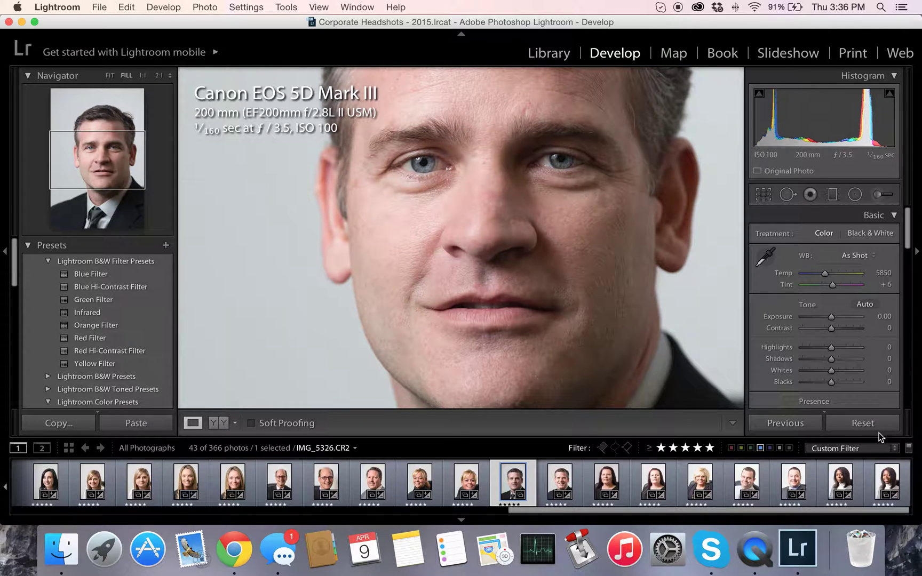
key(super+z)
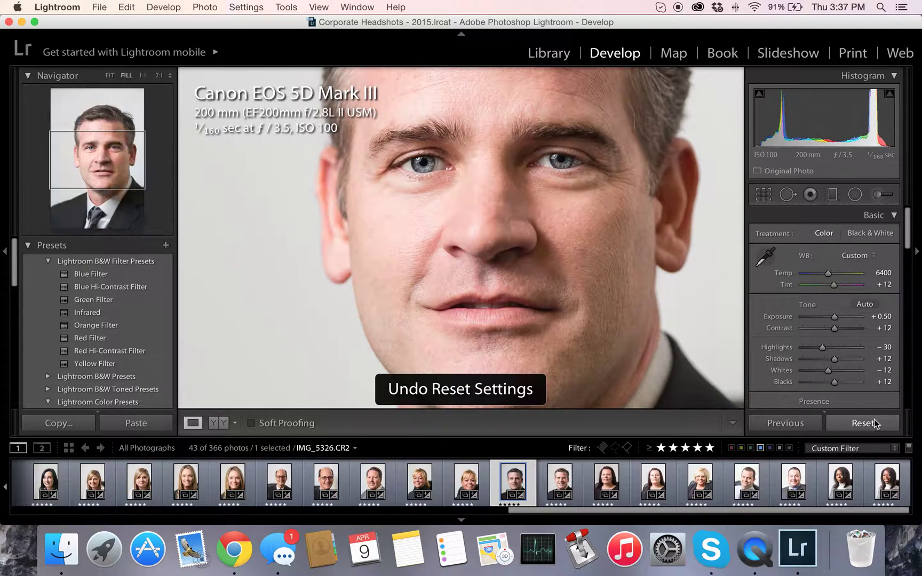
key(super+shift+z)
key(super+z)
key(super+z)
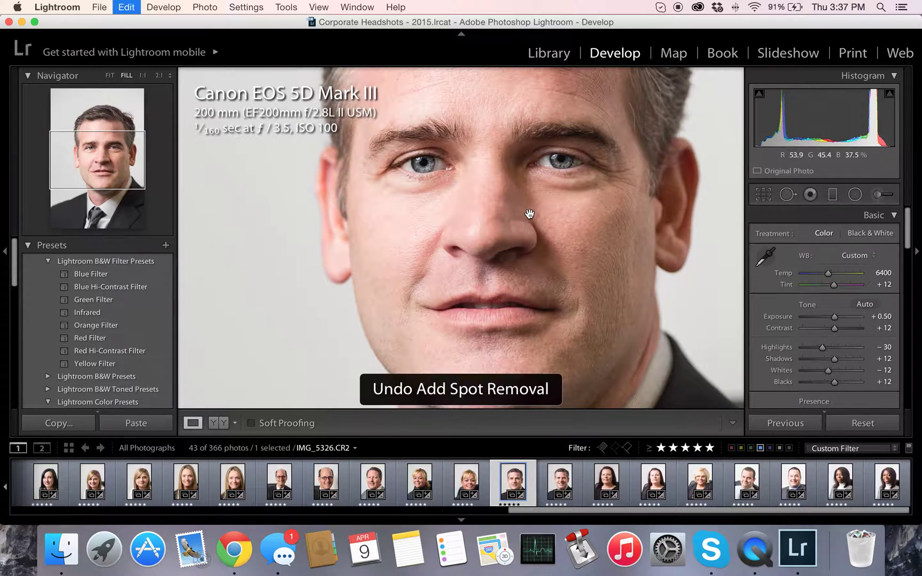
key(super+shift+z)
key(super+shift+z)
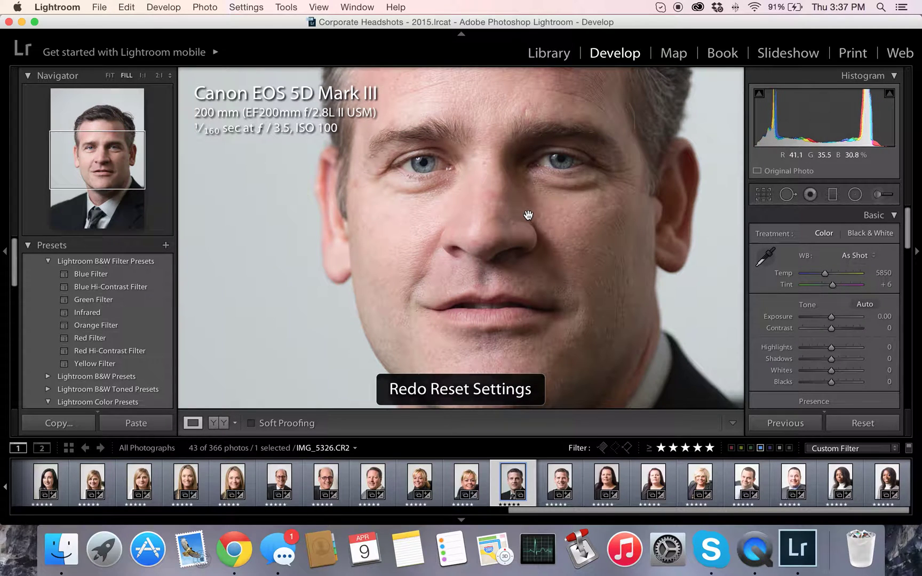
key(super+z)
key(super+shift+z)
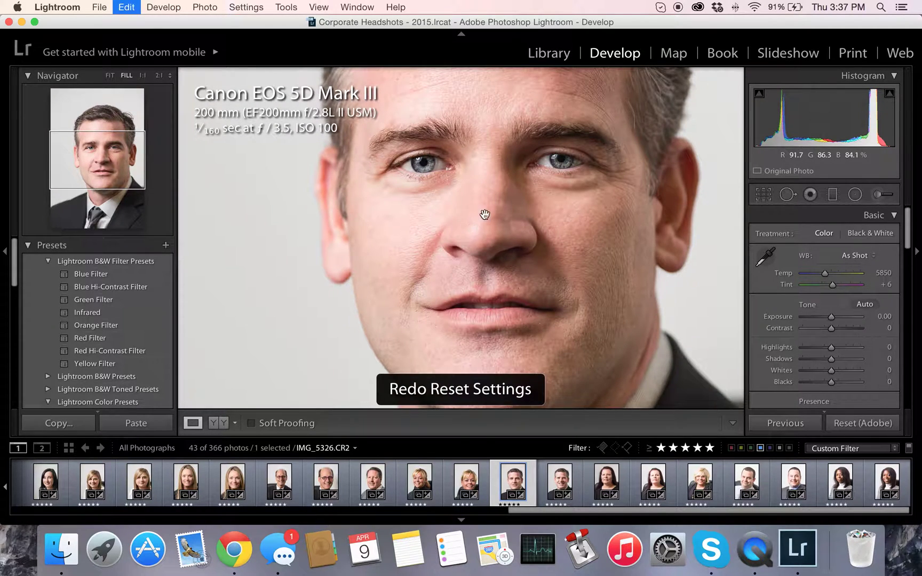
key(super+z)
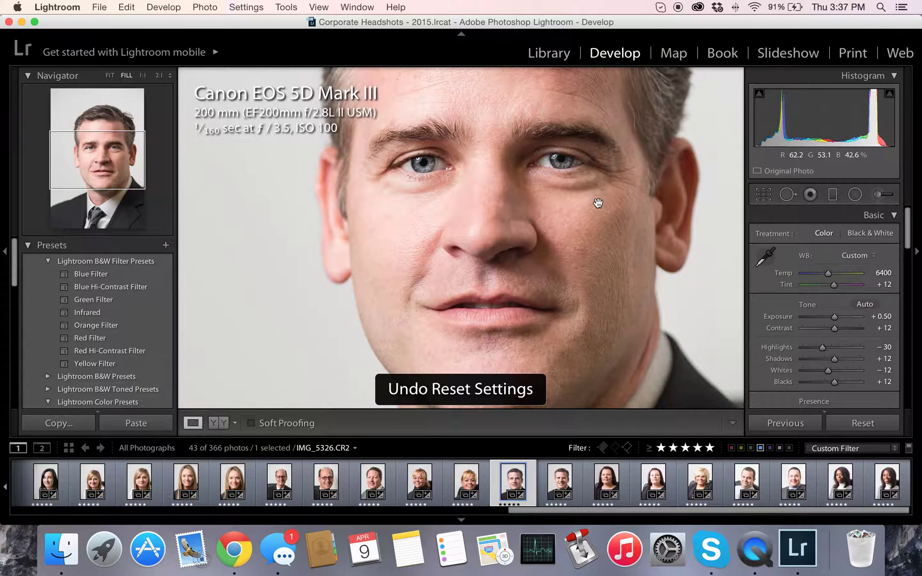
key(super+shift+z)
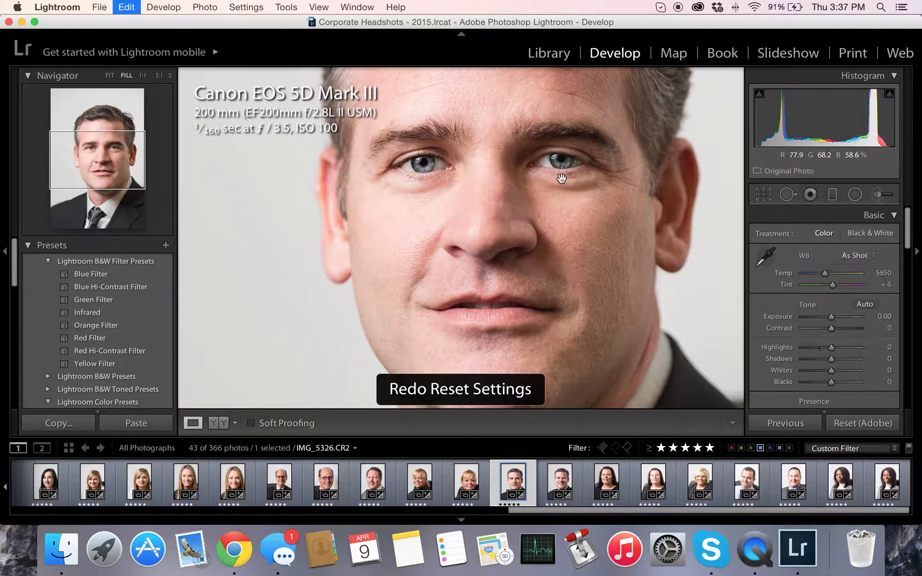
key(super+z)
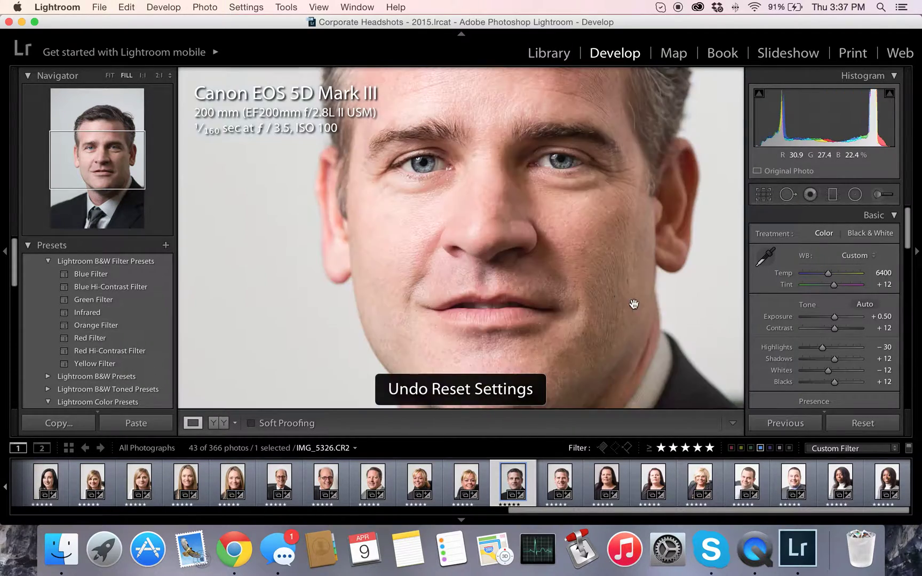
Step: Review the finished headshot at 1:1, Fill and Fit zoom, returning to Fill
click(598, 234)
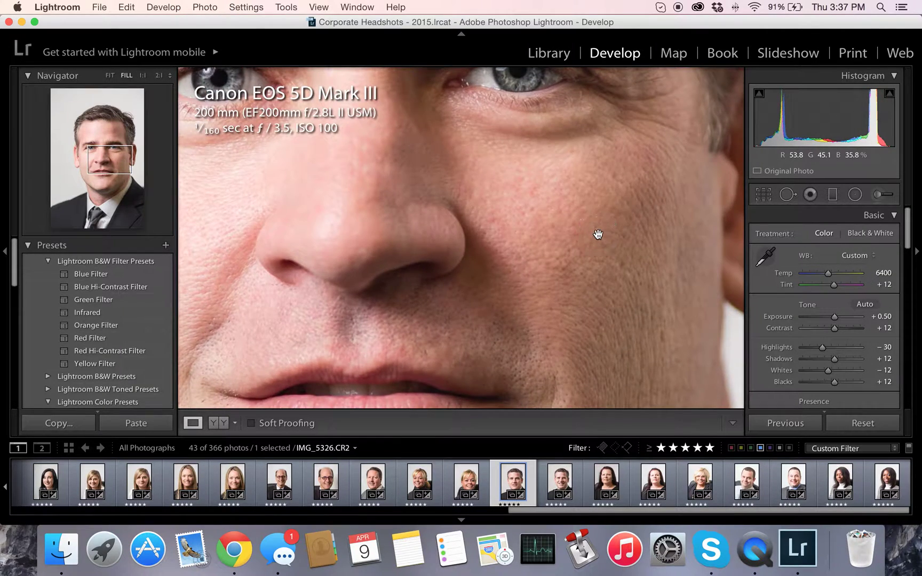
click(127, 75)
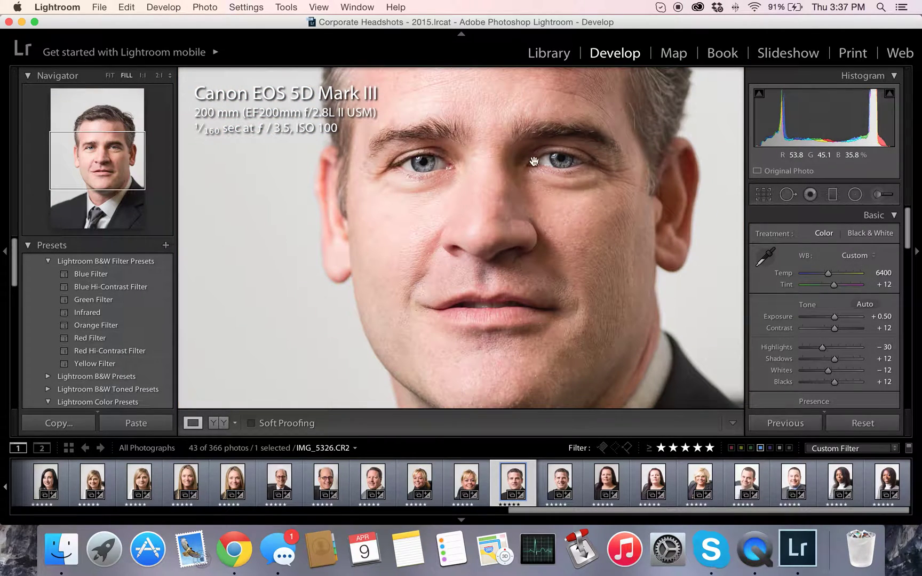
click(110, 76)
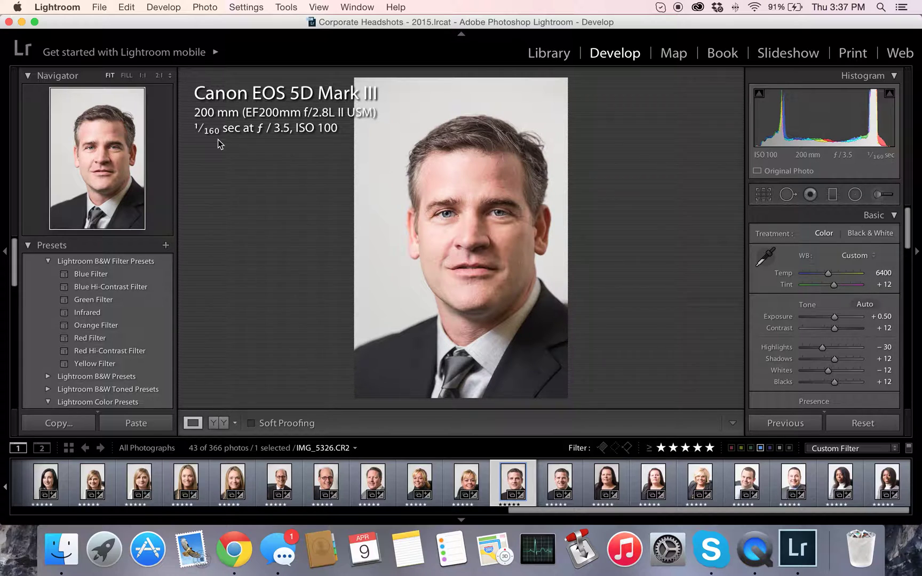
click(130, 75)
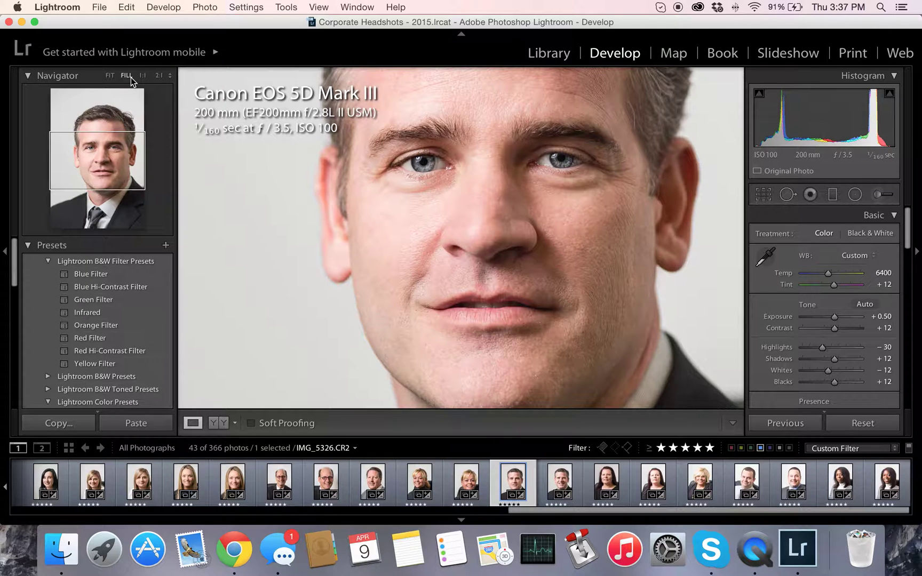
Step: Heal a small spot on the skin just above the upper lip with Spot Removal and close the tool
click(517, 293)
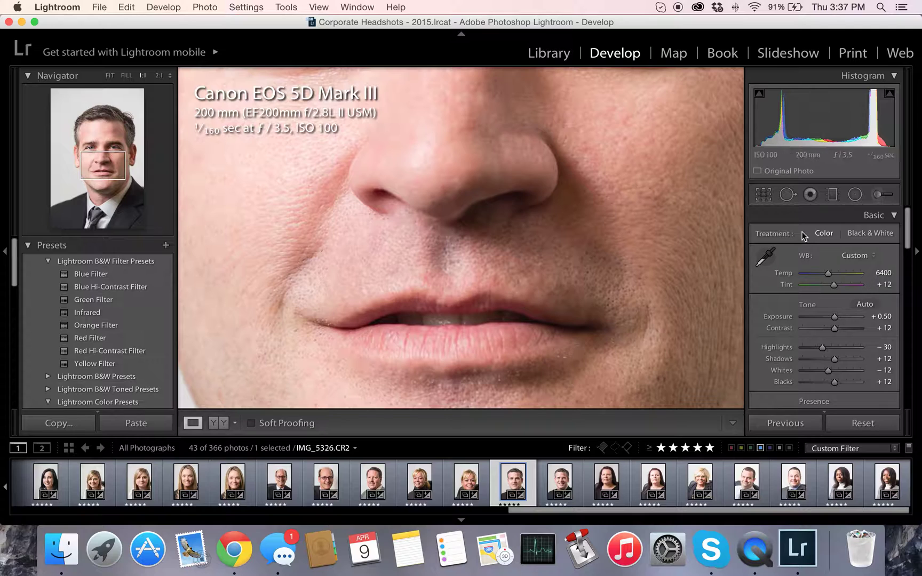
click(793, 197)
click(496, 280)
click(722, 424)
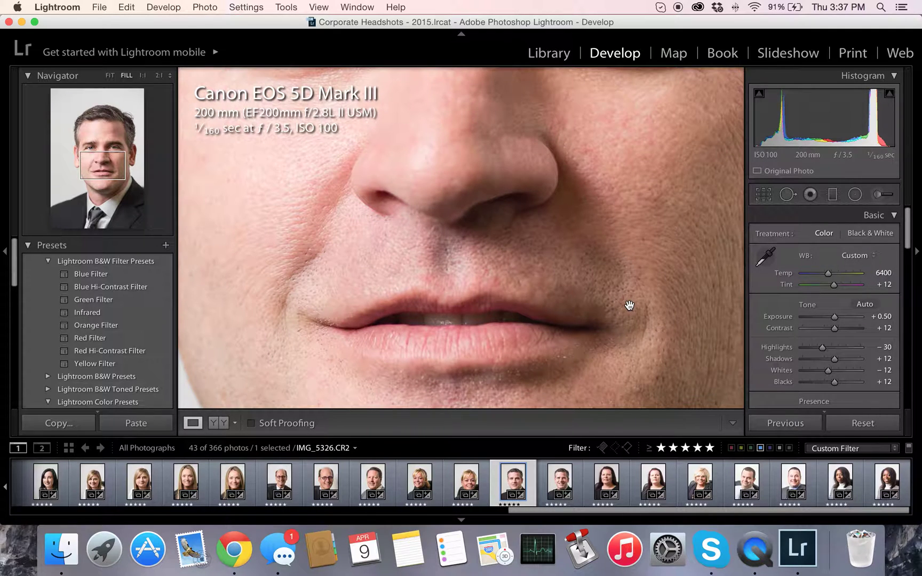
key(super+minus)
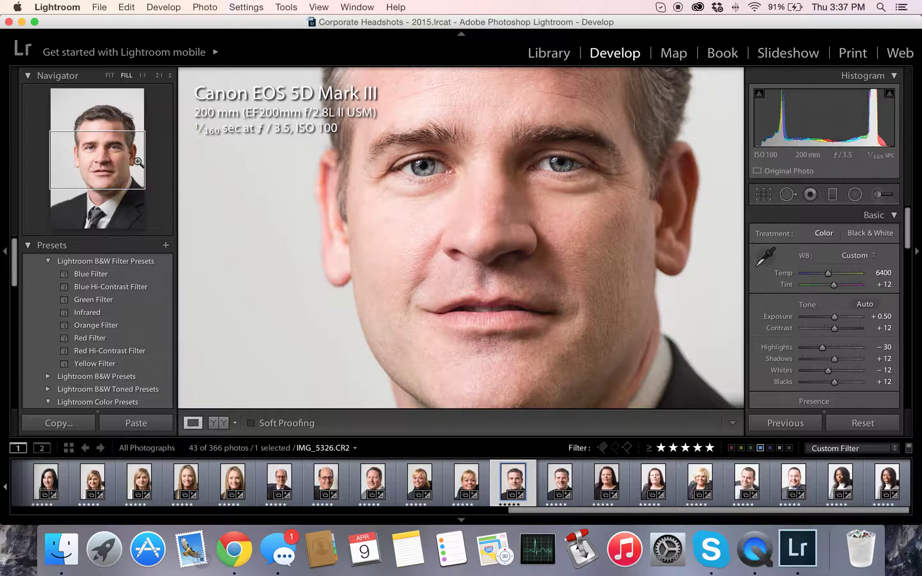
Step: Review the whole portrait at Fit, the face at Fill, and the cheek and nose at 1:1, returning to Fill
click(110, 75)
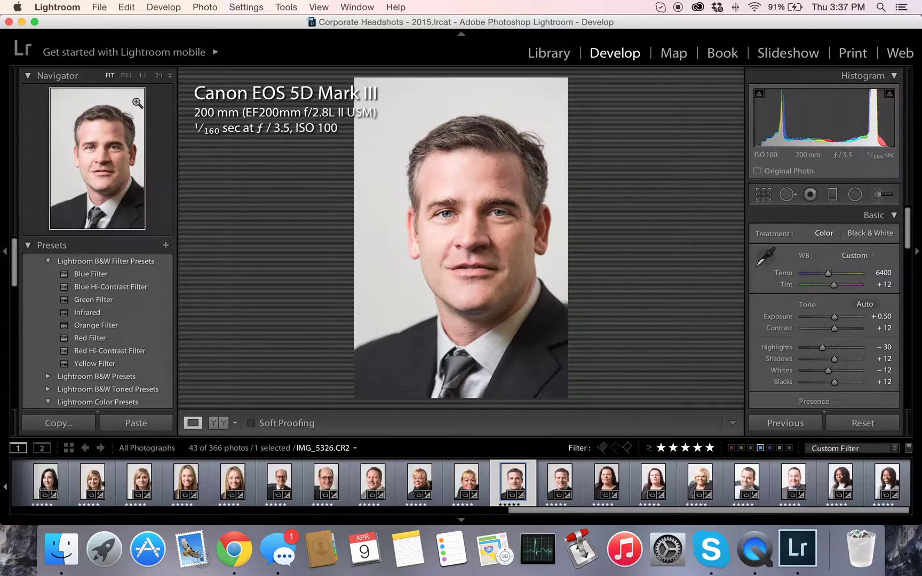
click(127, 76)
drag(615, 215, 619, 246)
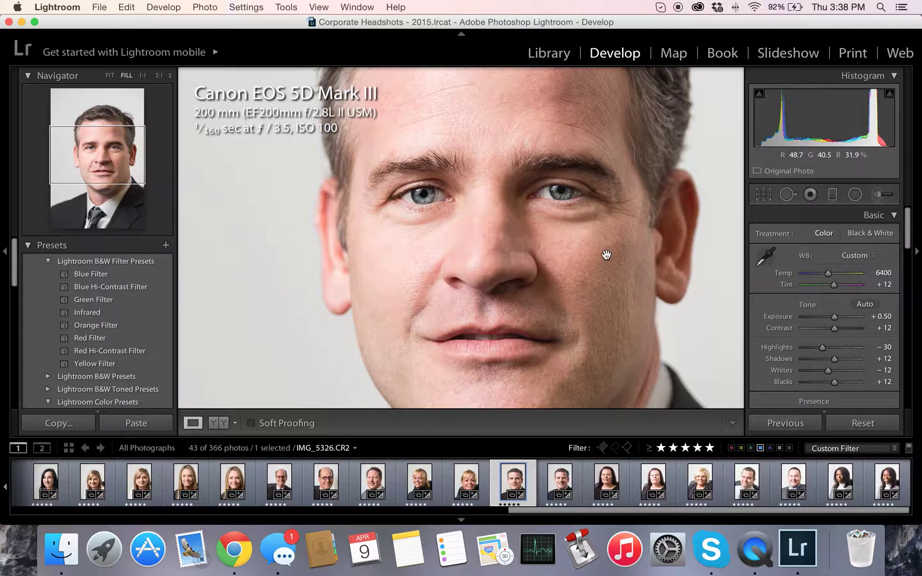
drag(449, 189, 422, 257)
click(424, 258)
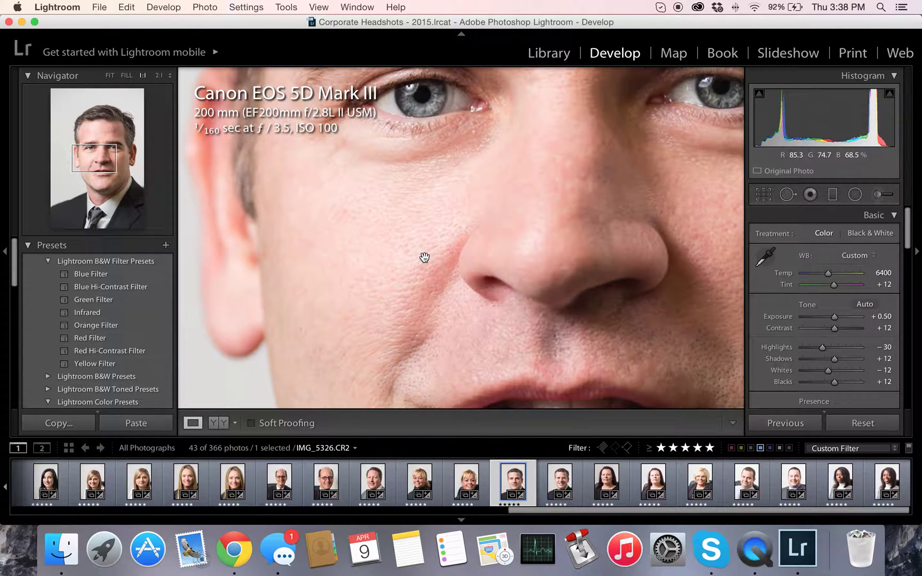
click(443, 271)
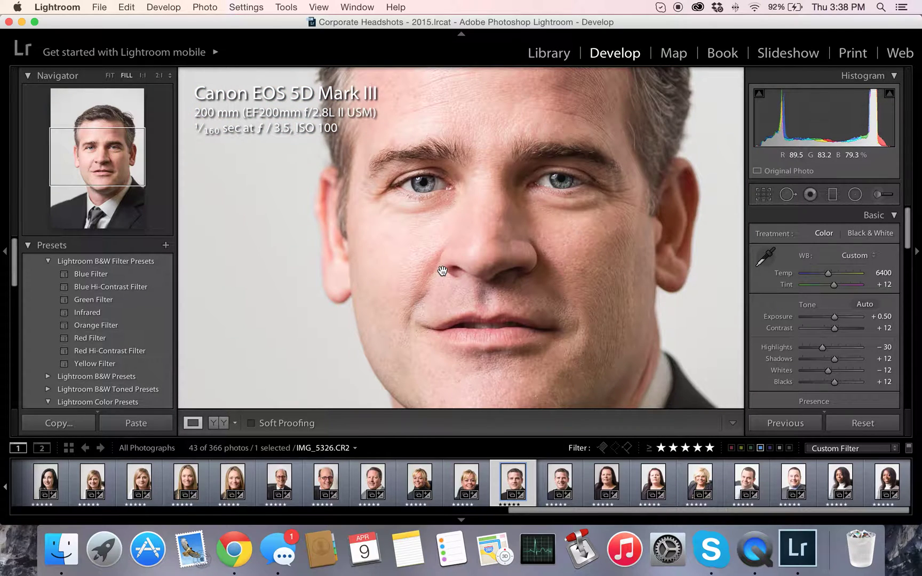